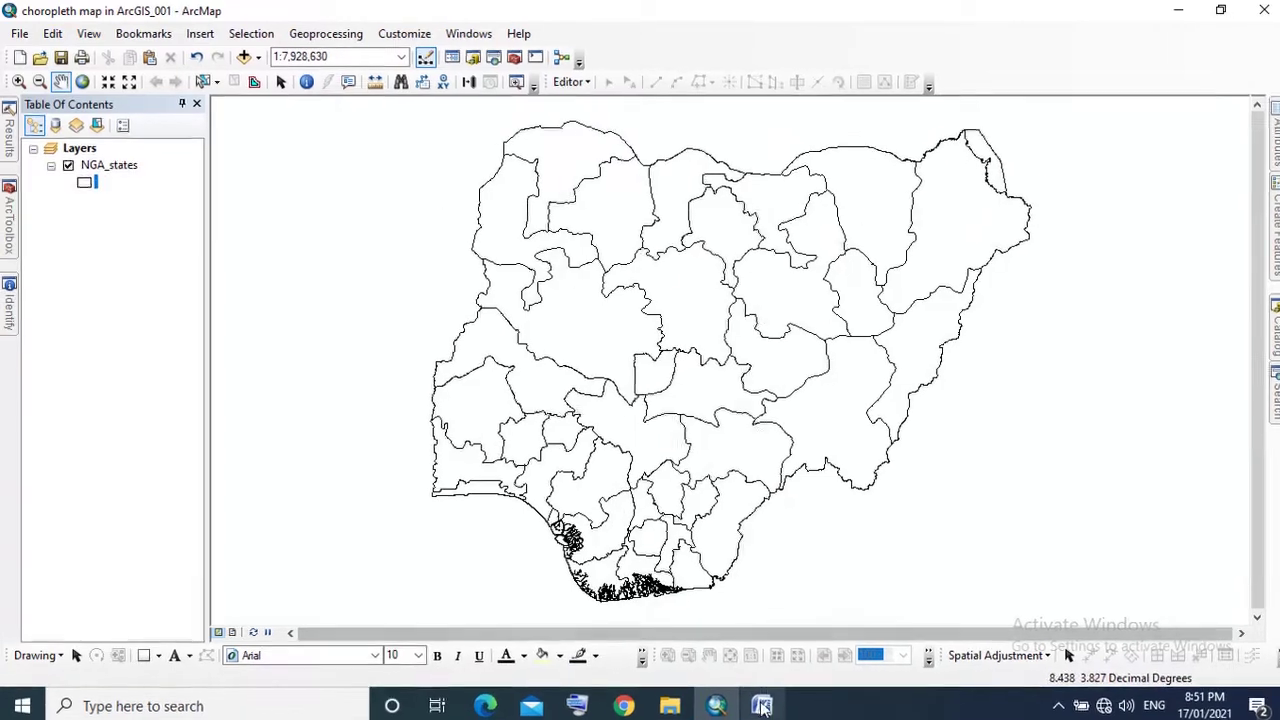
# Switch to the Word document that defines a choropleth map
pyautogui.click(762, 706)
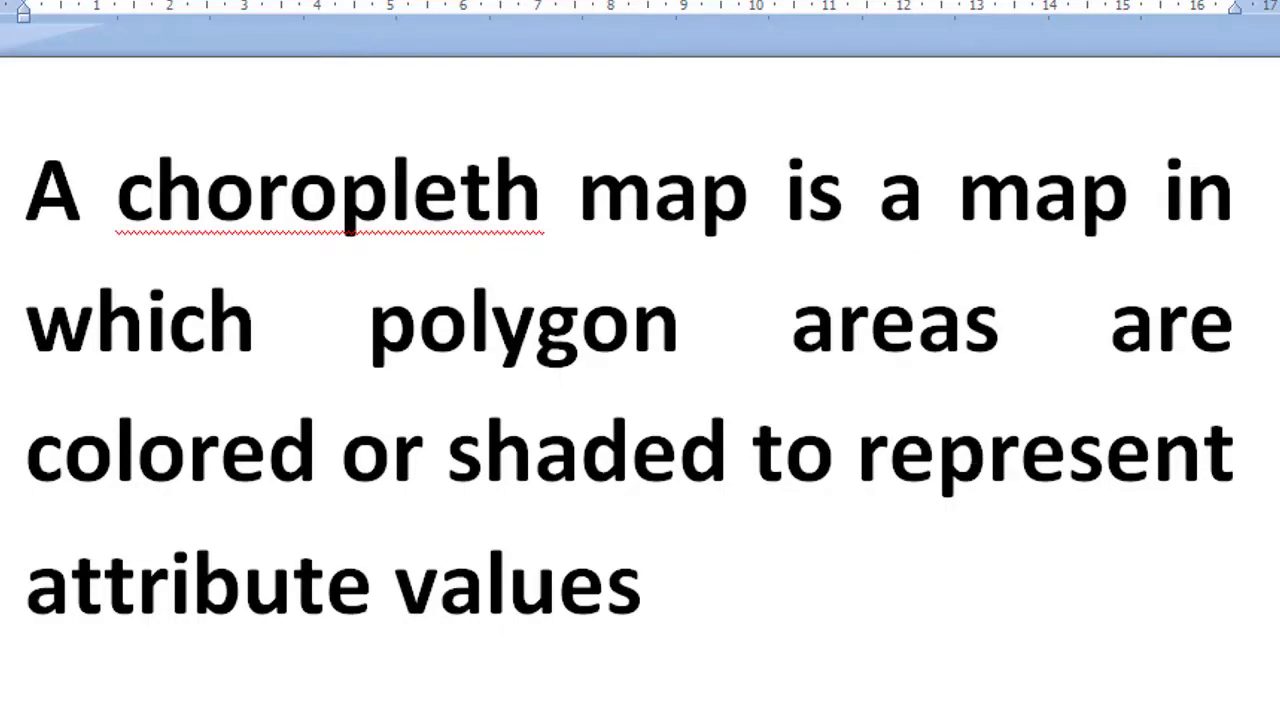
# Return to ArcMap showing the Nigeria states outline map
pyautogui.moveTo(740, 712)
pyautogui.click(740, 690)
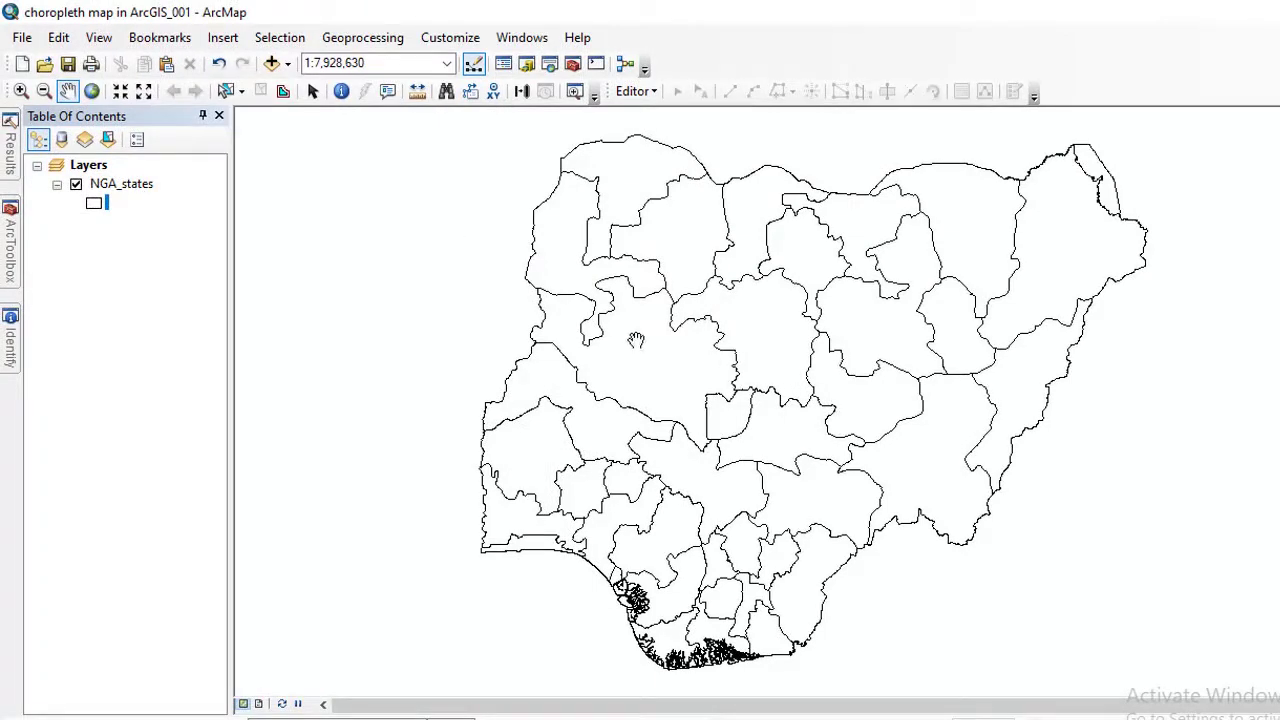
pyautogui.rightClick(122, 188)
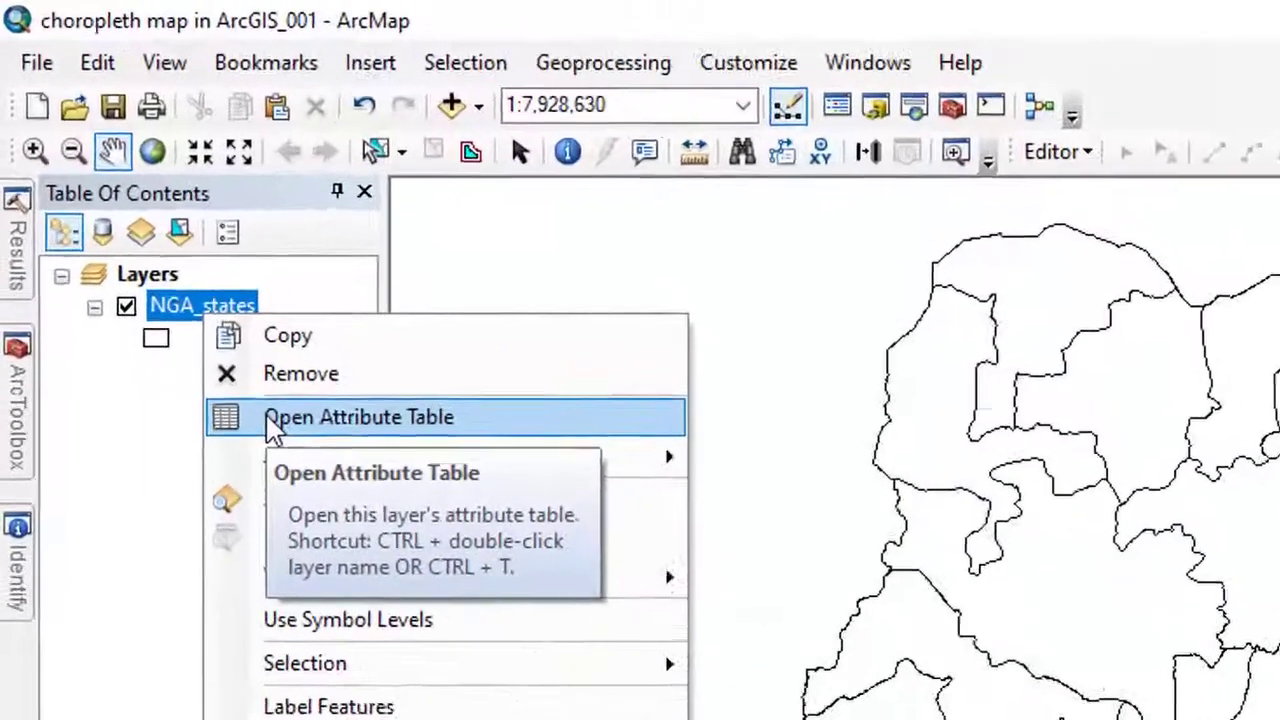
pyautogui.click(165, 258)
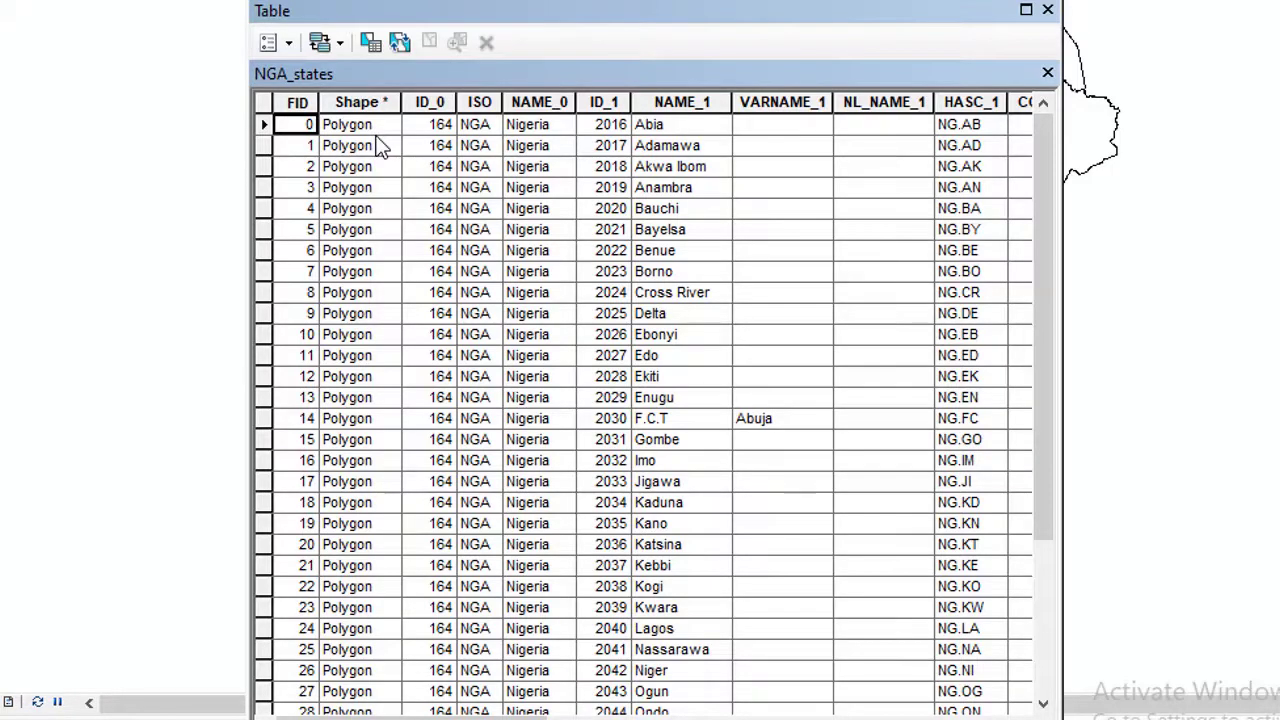
pyautogui.hscroll(5, 656, 405)
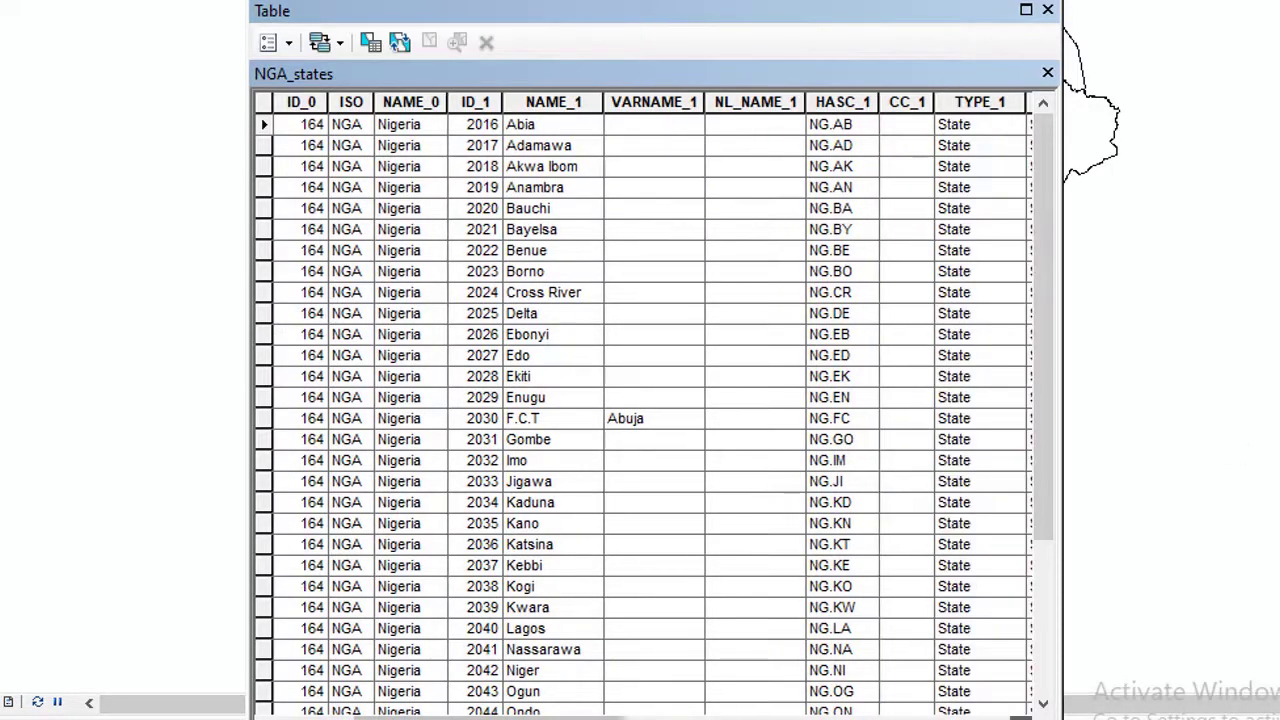
pyautogui.hscroll(2, 648, 378)
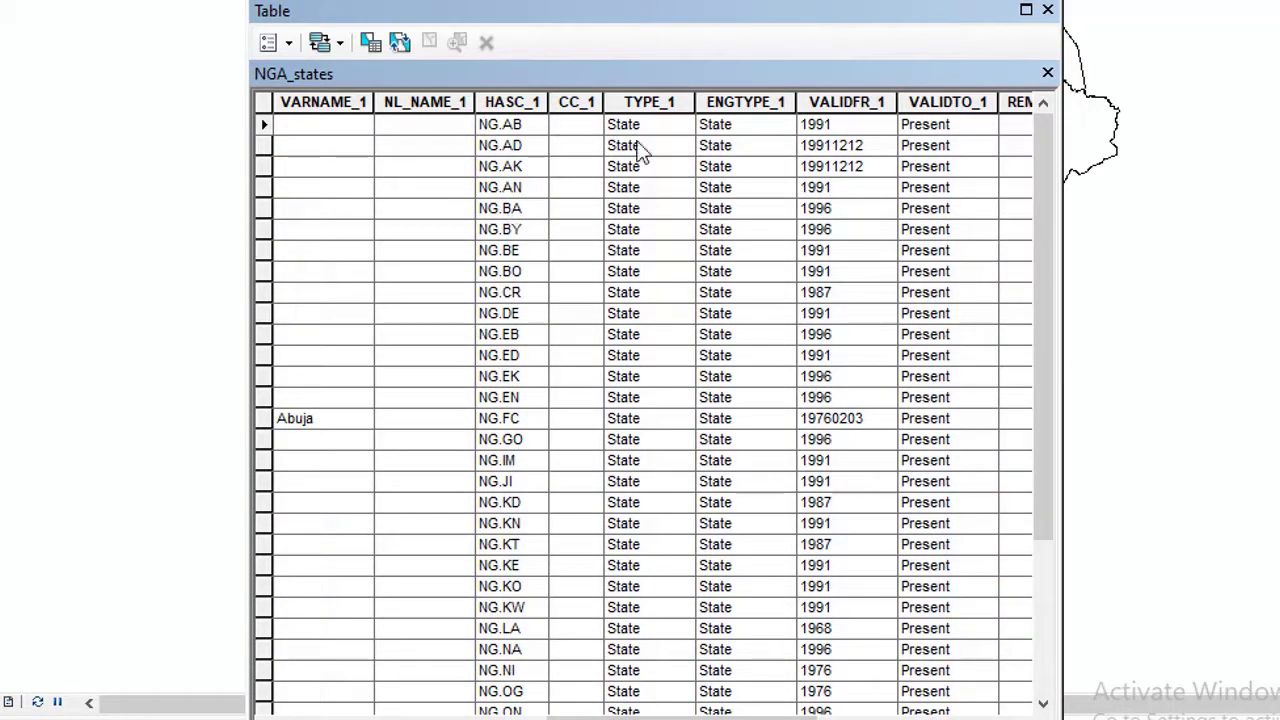
pyautogui.hscroll(4, 648, 400)
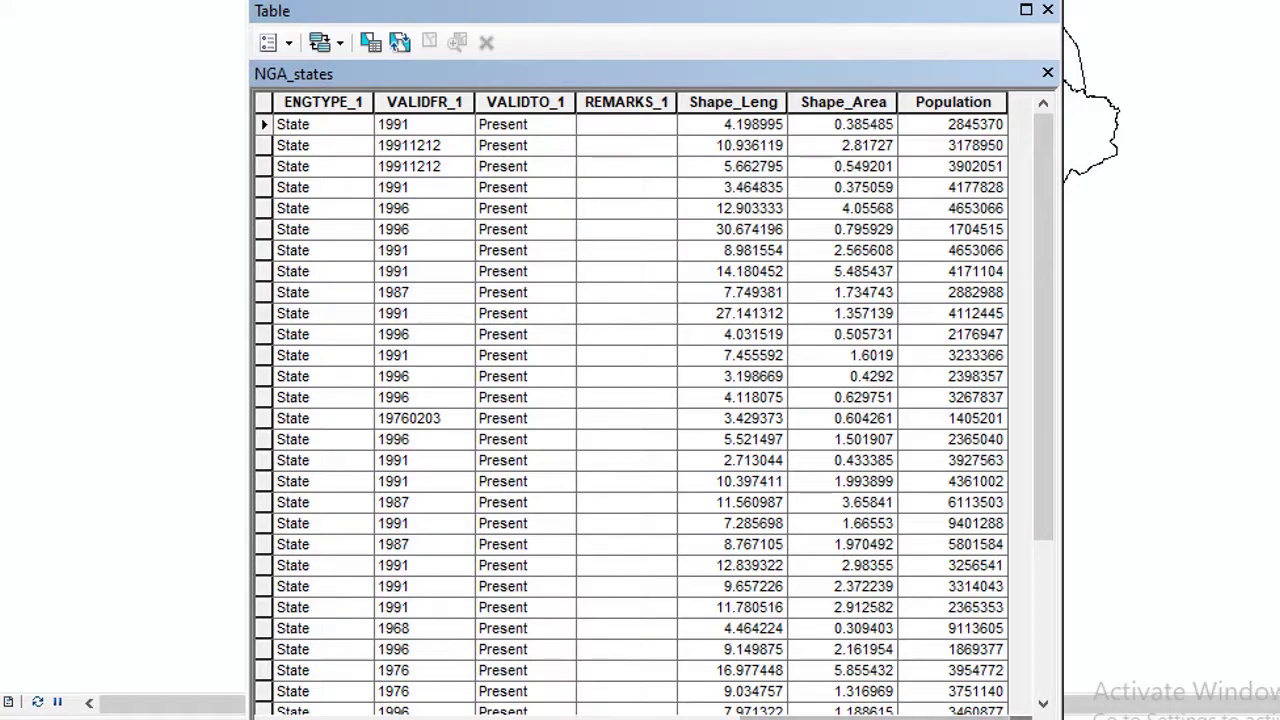
pyautogui.click(1047, 10)
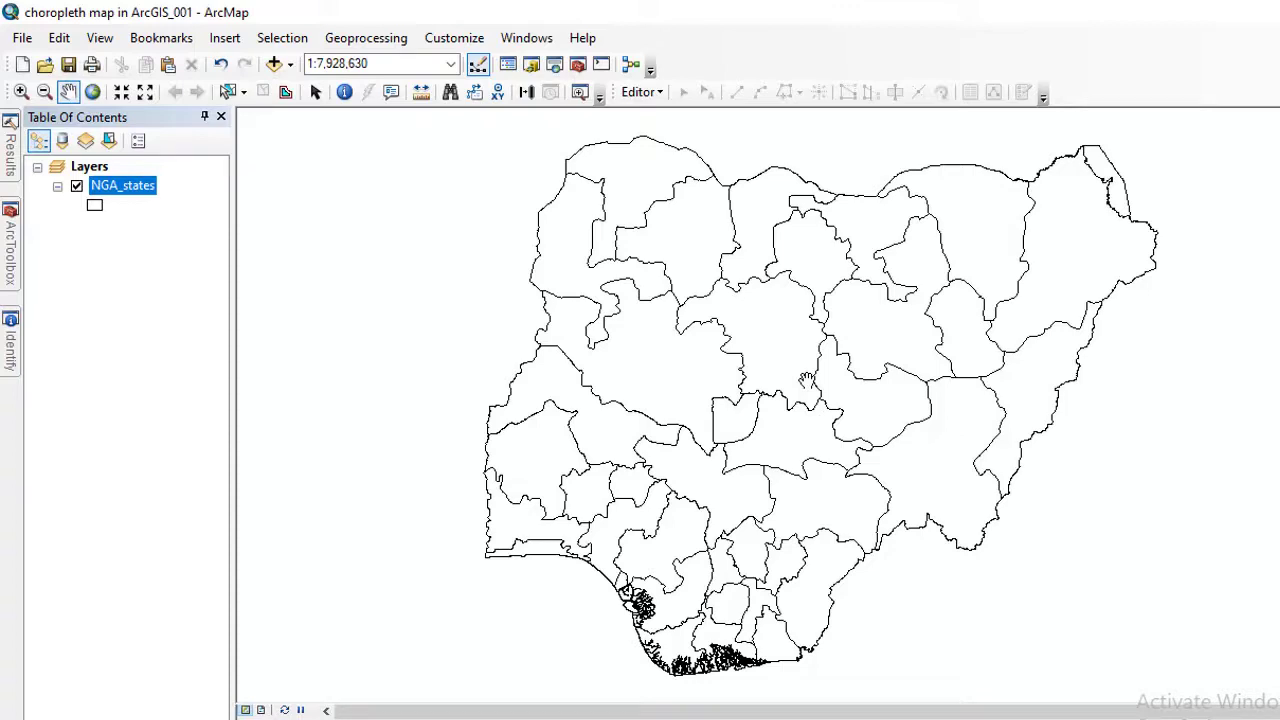
# Try the Rose fill, then the Olive fill, on the NGA_states layer
pyautogui.click(97, 206)
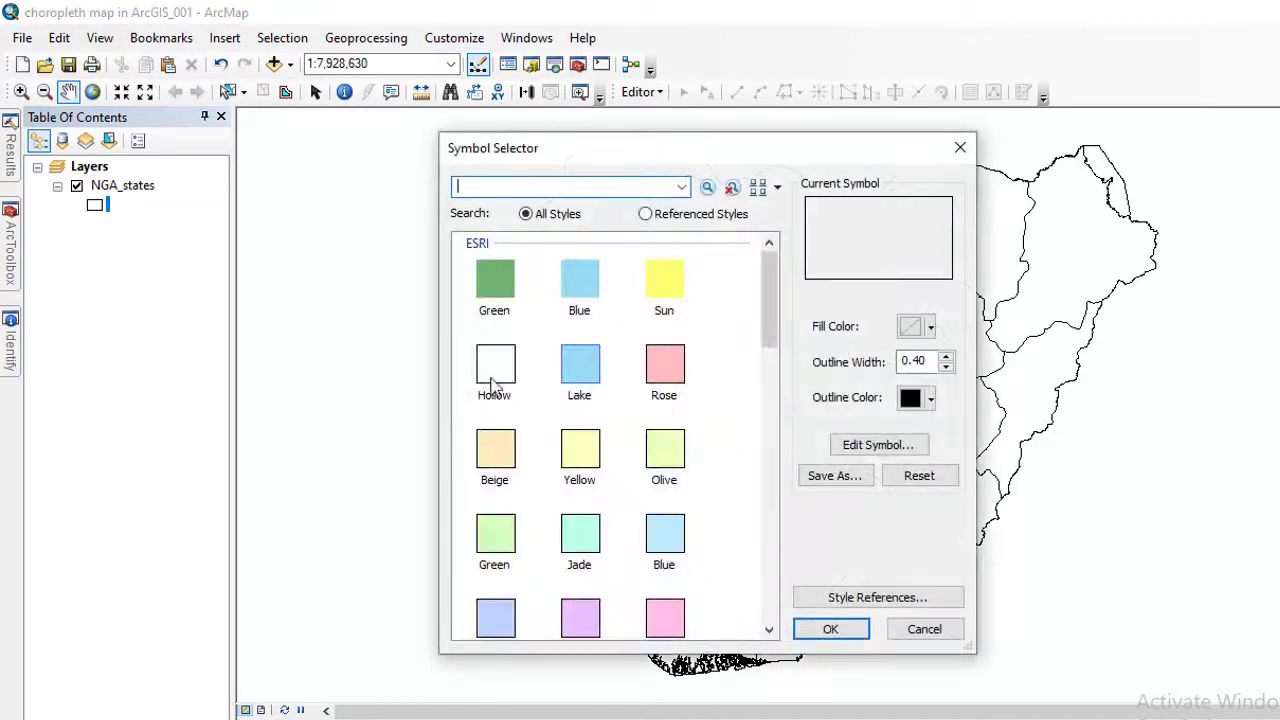
pyautogui.click(663, 364)
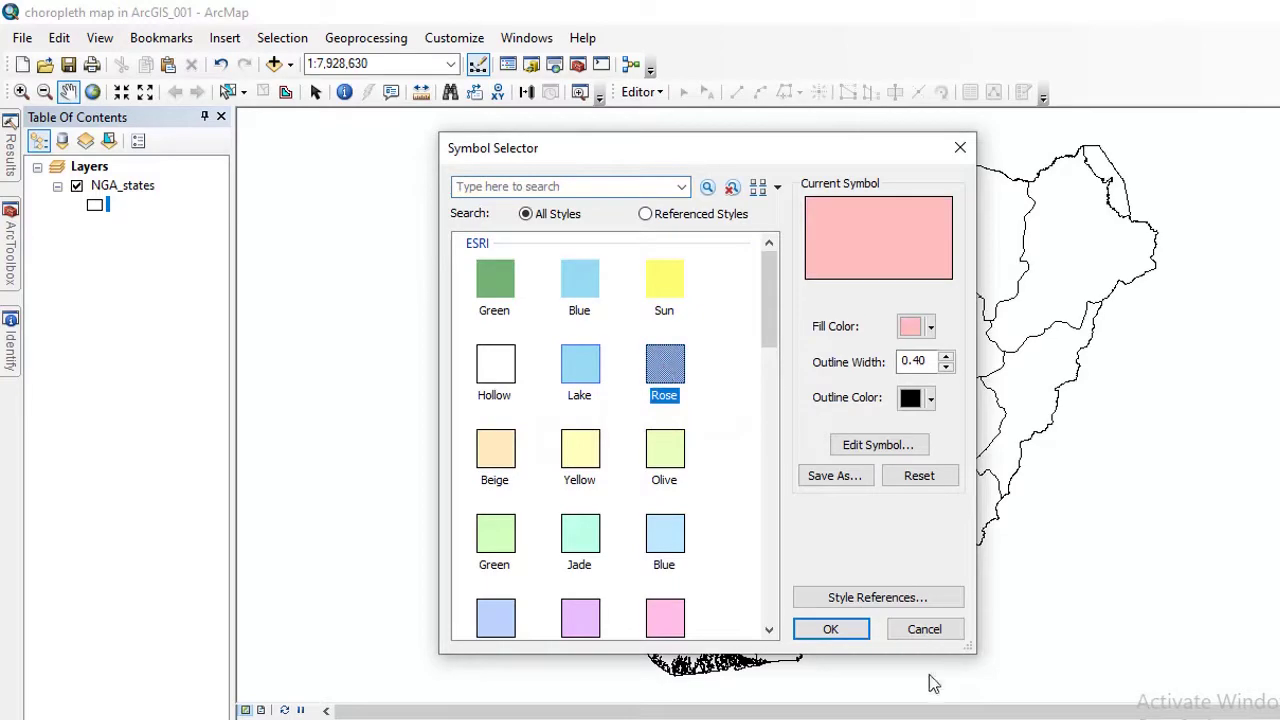
pyautogui.click(833, 636)
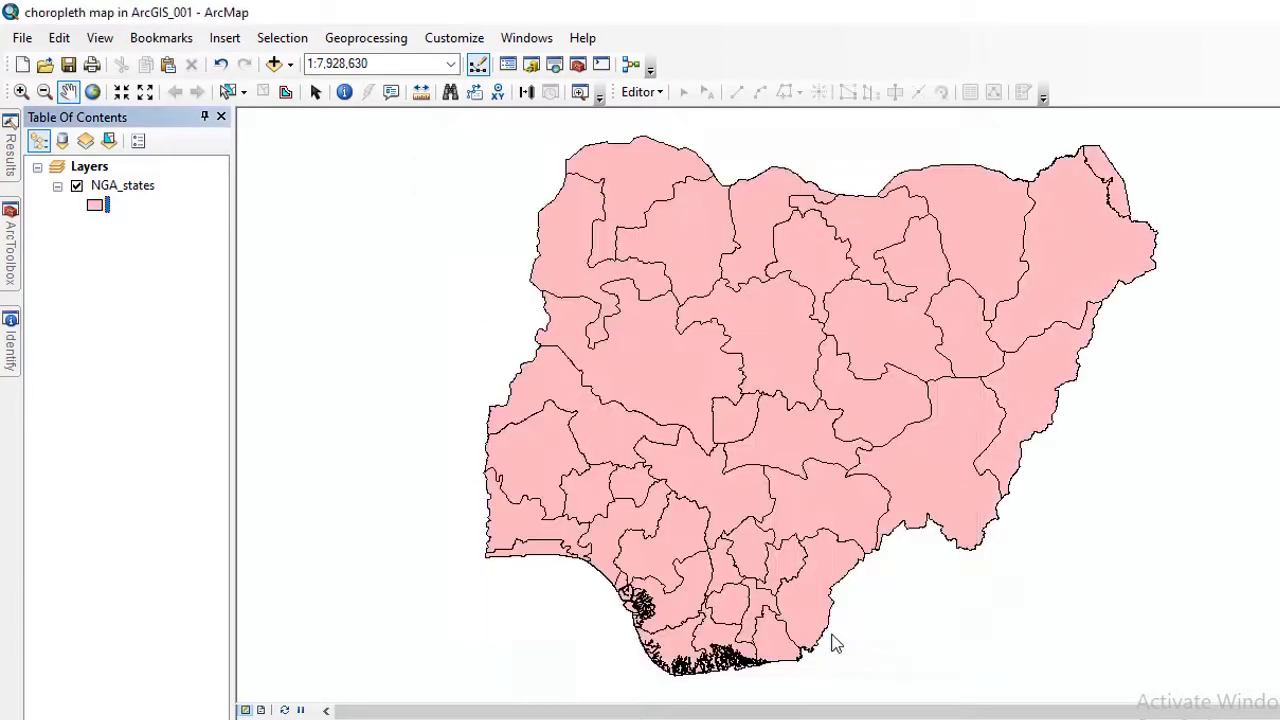
pyautogui.click(96, 205)
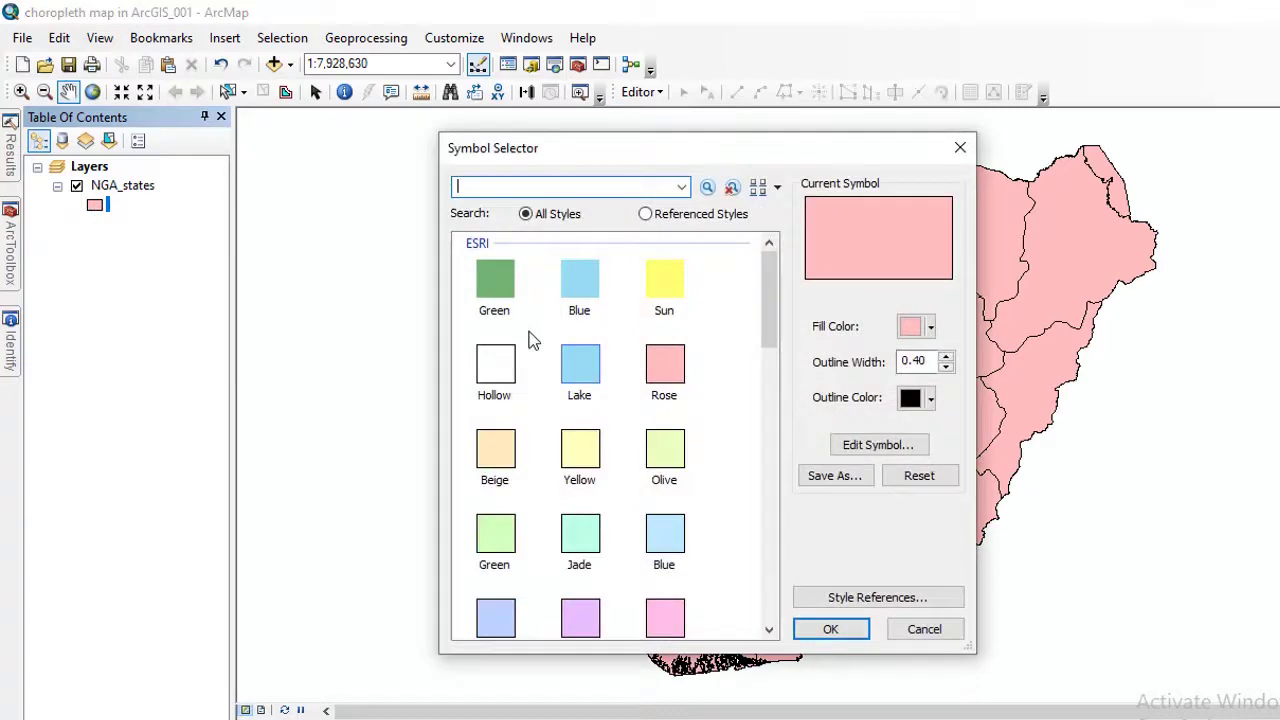
pyautogui.click(667, 462)
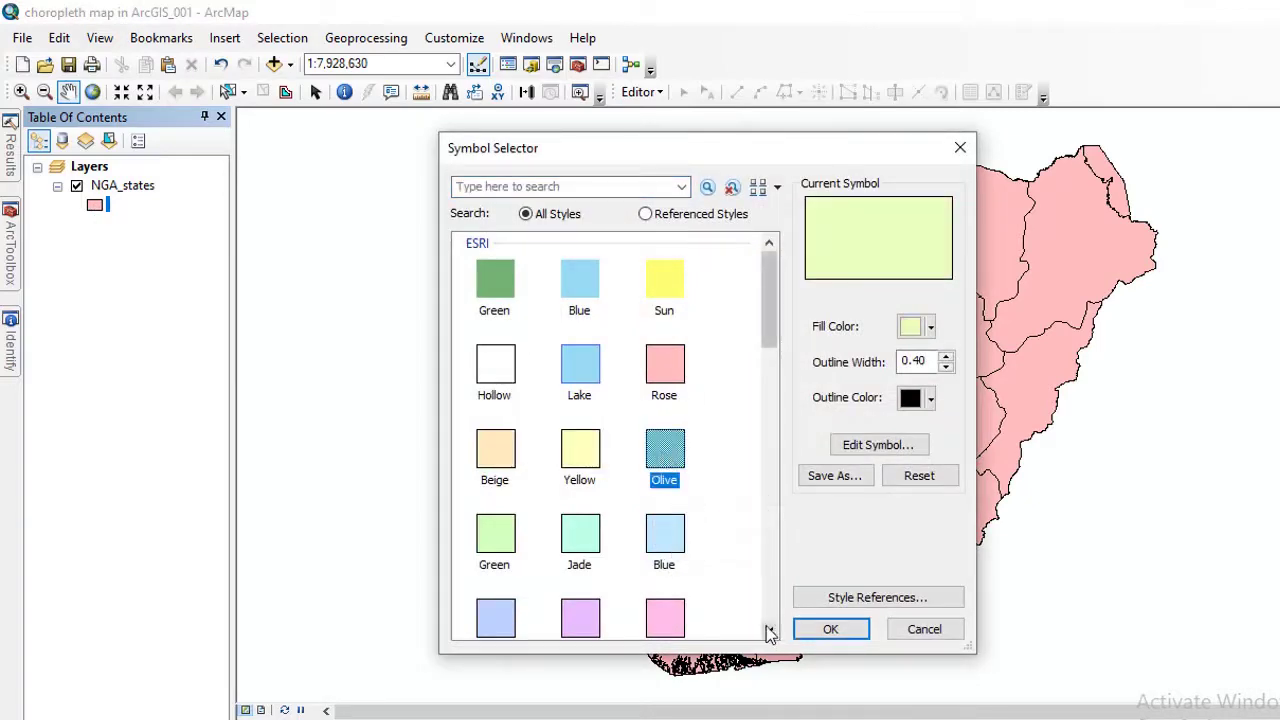
pyautogui.click(830, 630)
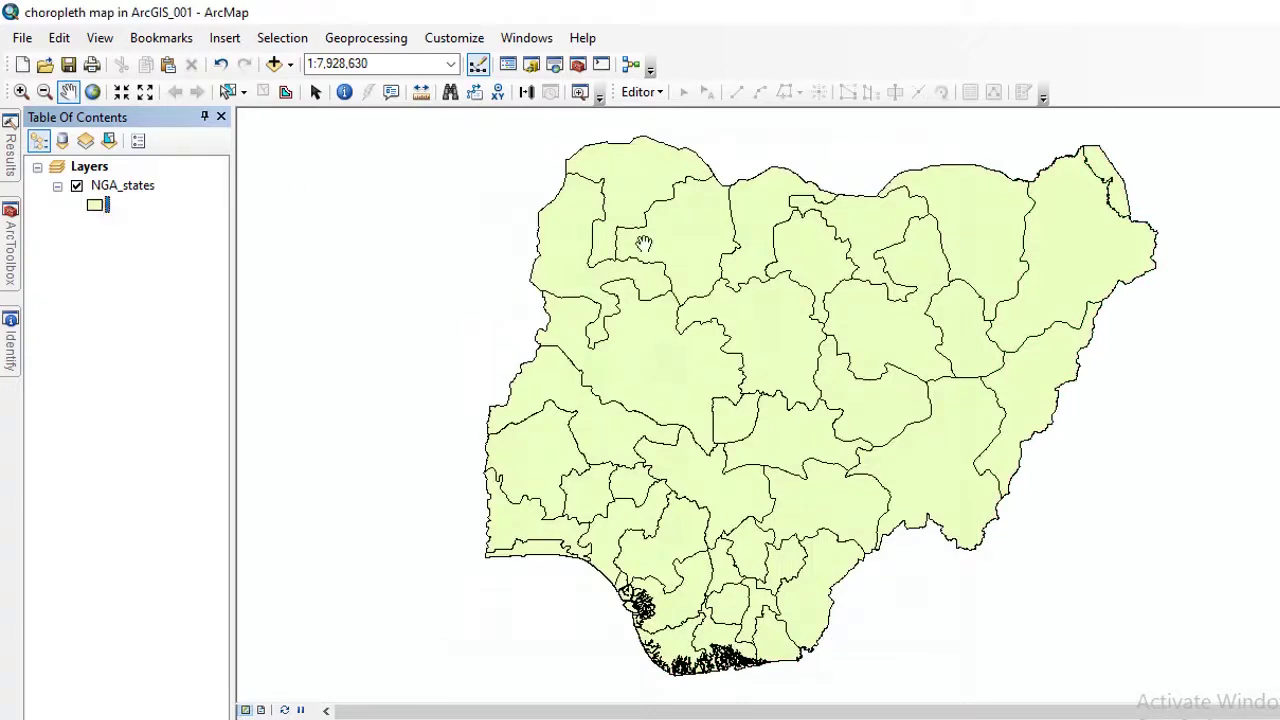
# Give the states layer a dark navy fill colour
pyautogui.click(93, 208)
pyautogui.click(928, 328)
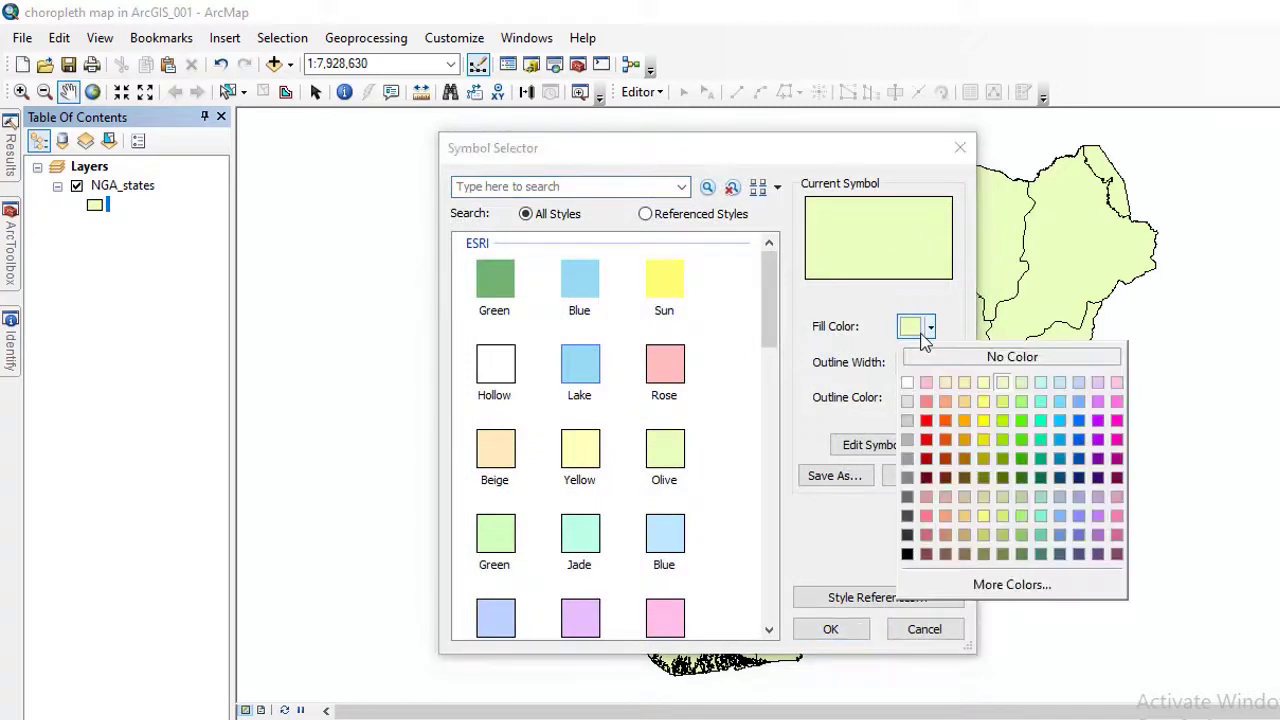
pyautogui.click(1080, 478)
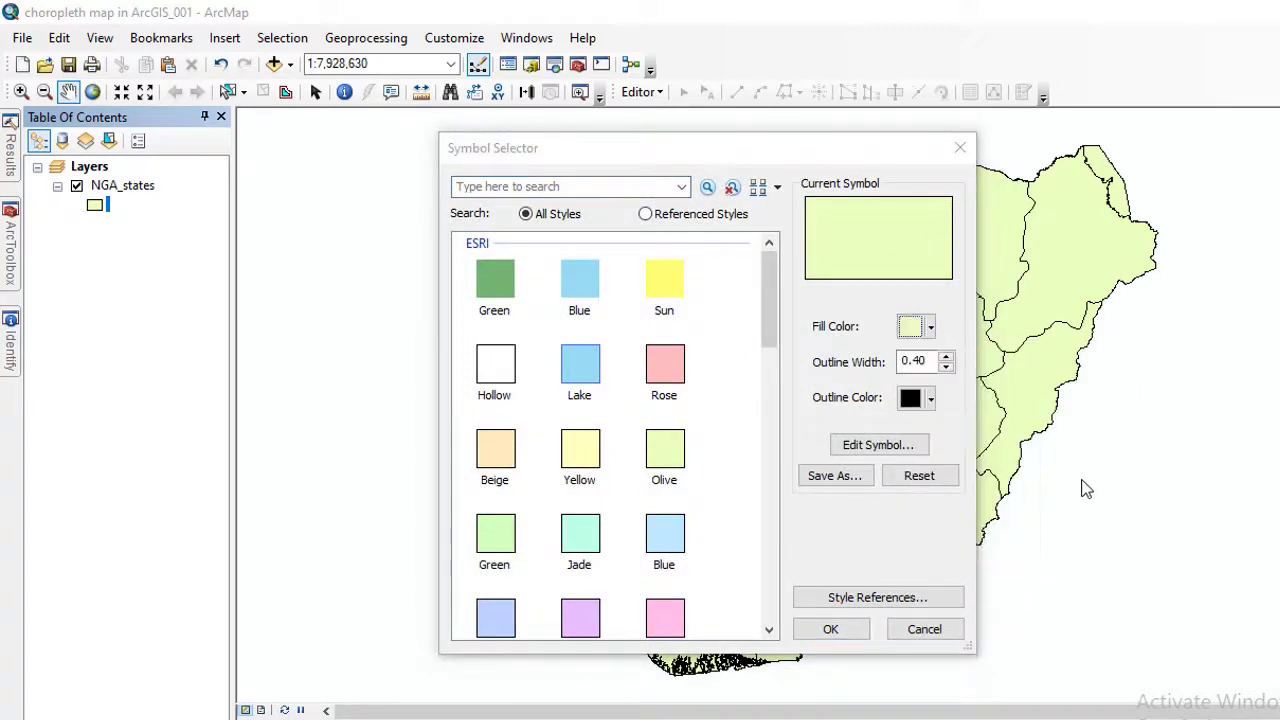
pyautogui.click(812, 632)
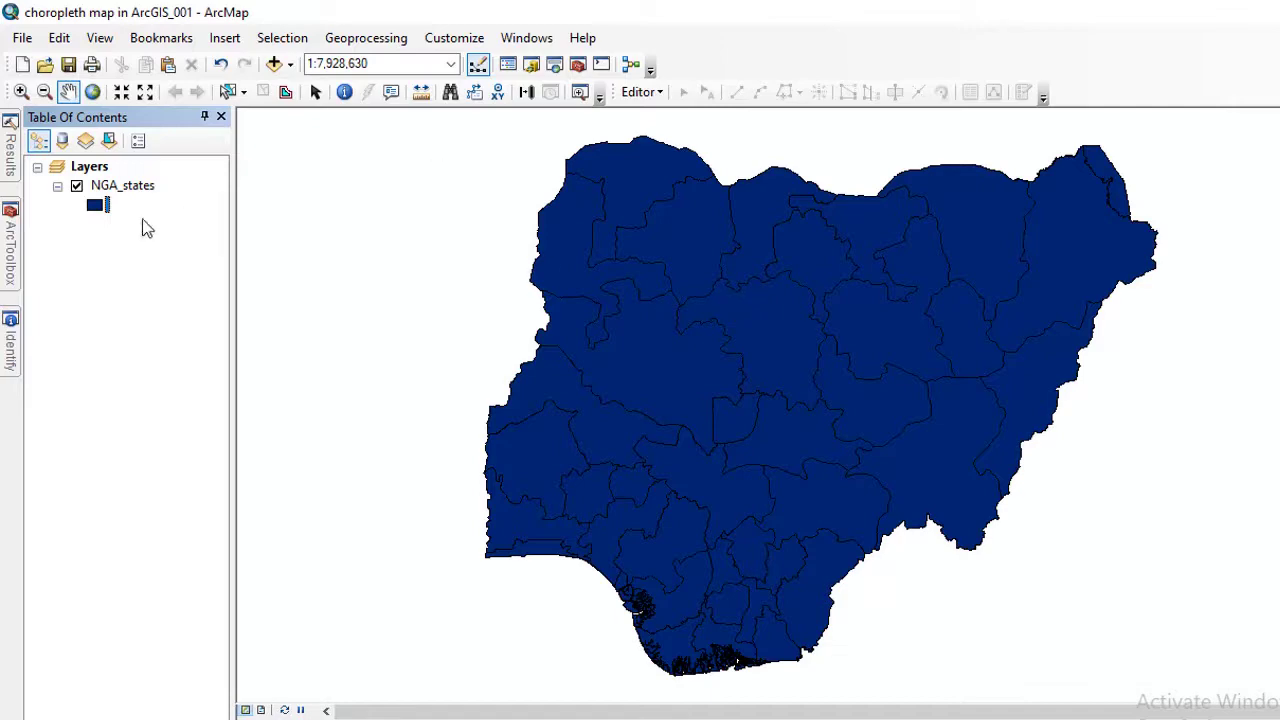
pyautogui.rightClick(128, 190)
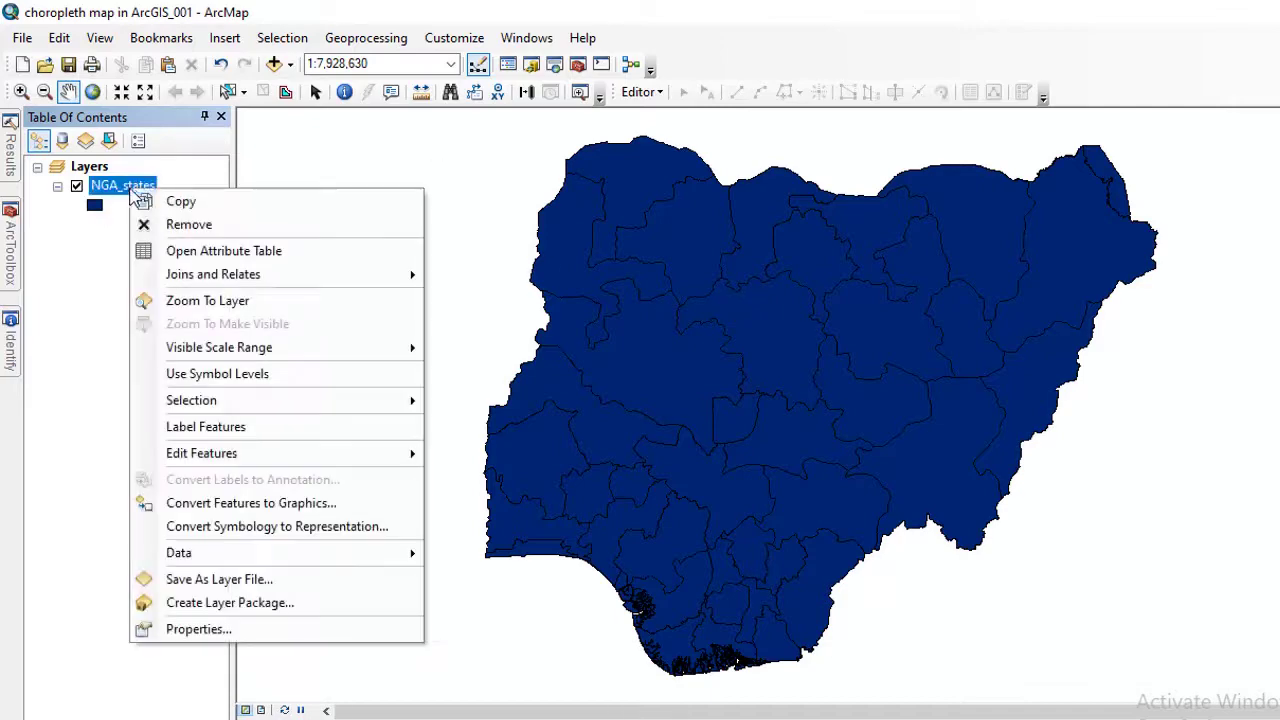
pyautogui.click(216, 250)
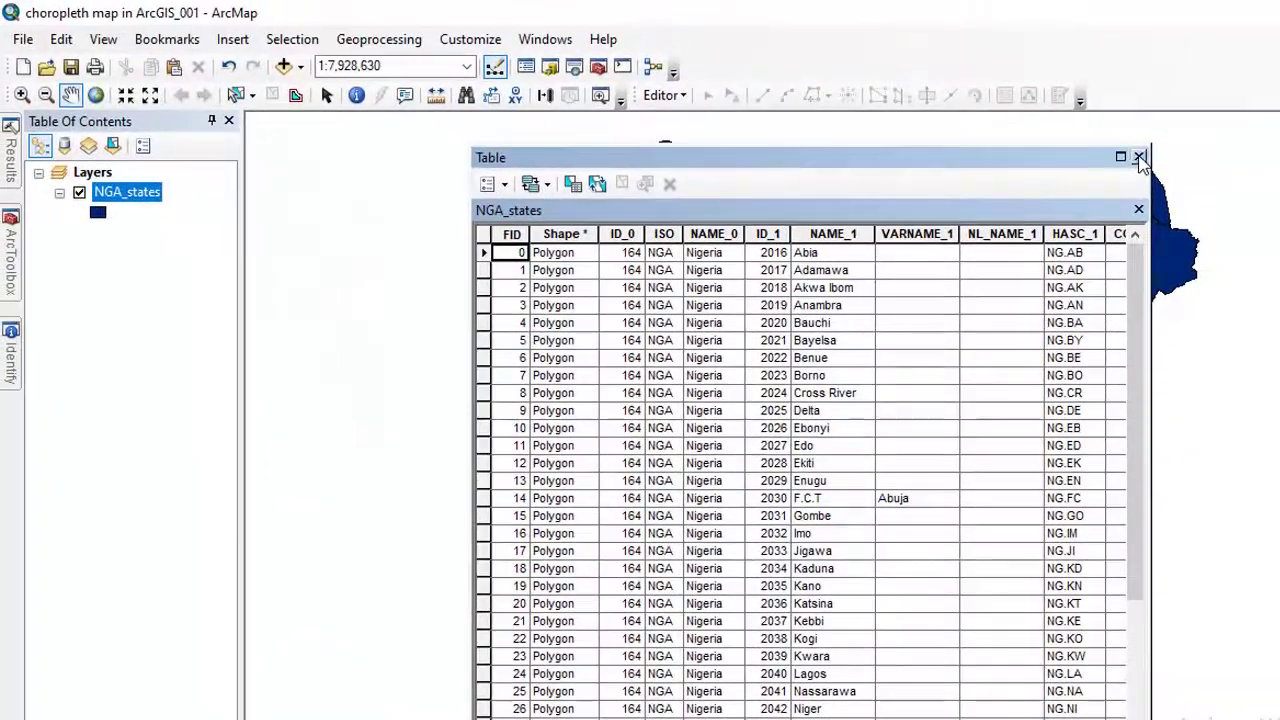
pyautogui.click(1139, 158)
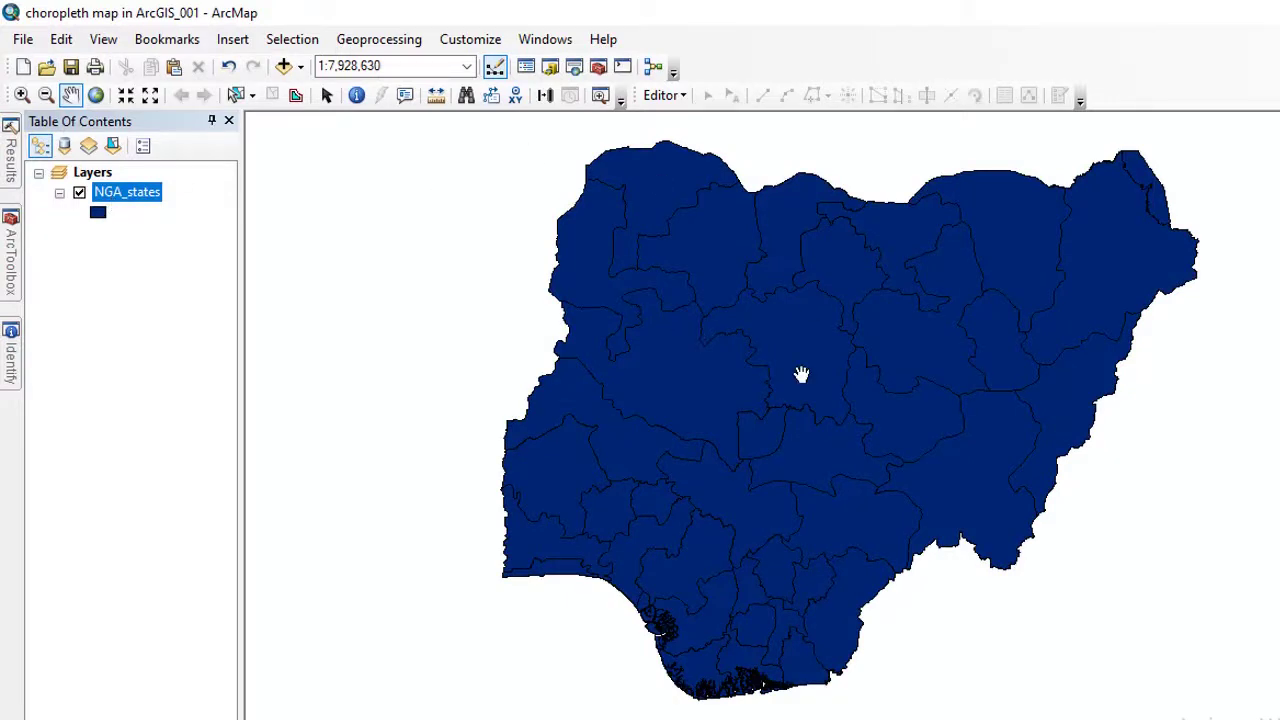
# Open NGA_states Layer Properties at the Symbology tab and move the dialog left
pyautogui.rightClick(108, 200)
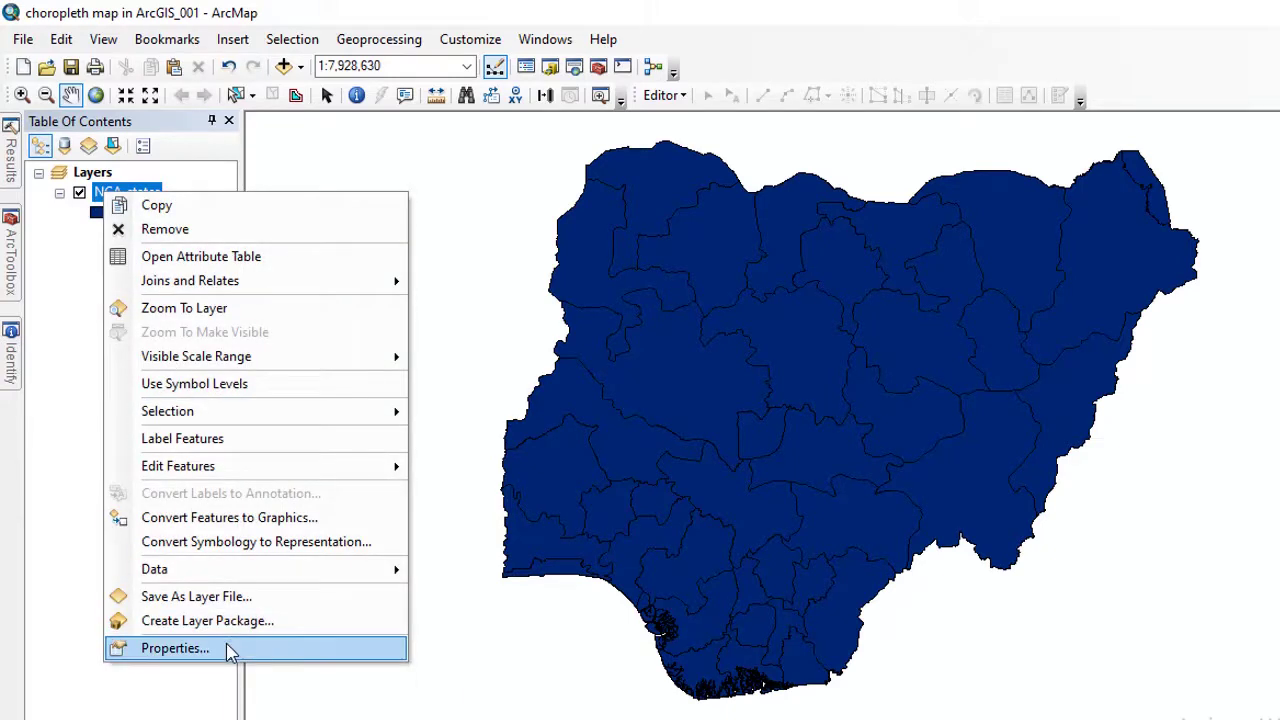
pyautogui.click(46, 349)
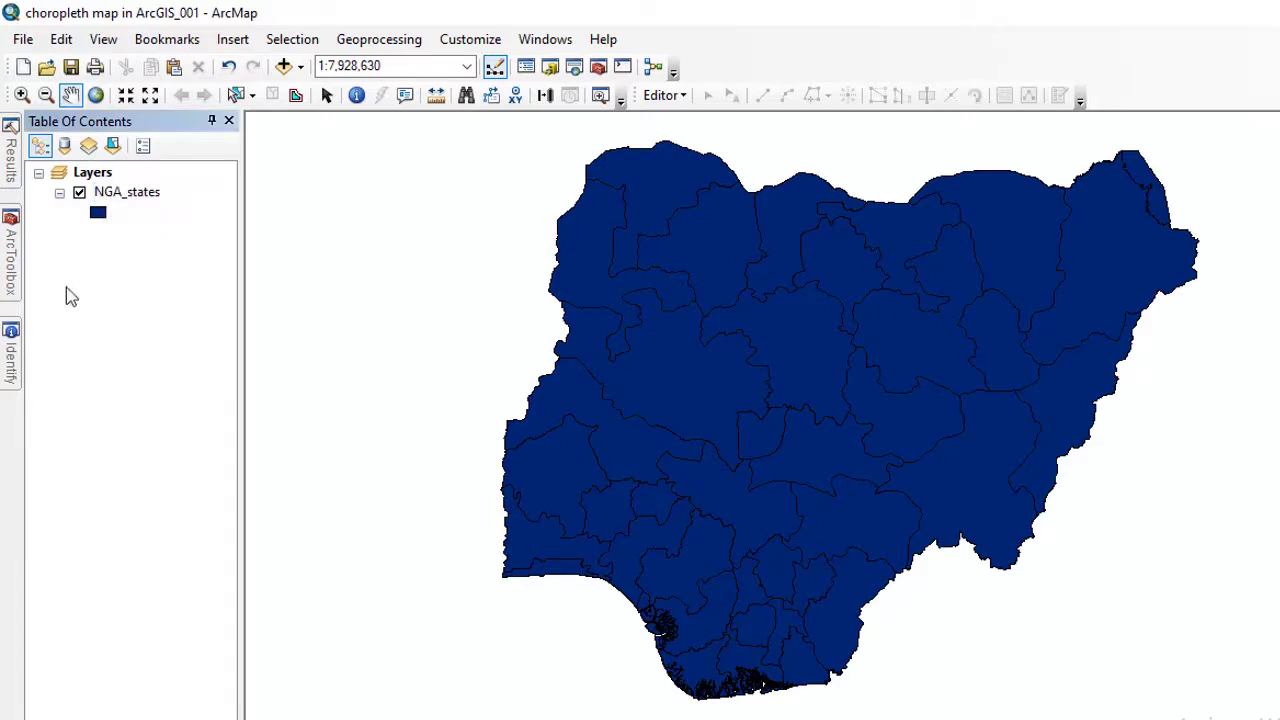
pyautogui.doubleClick(131, 200)
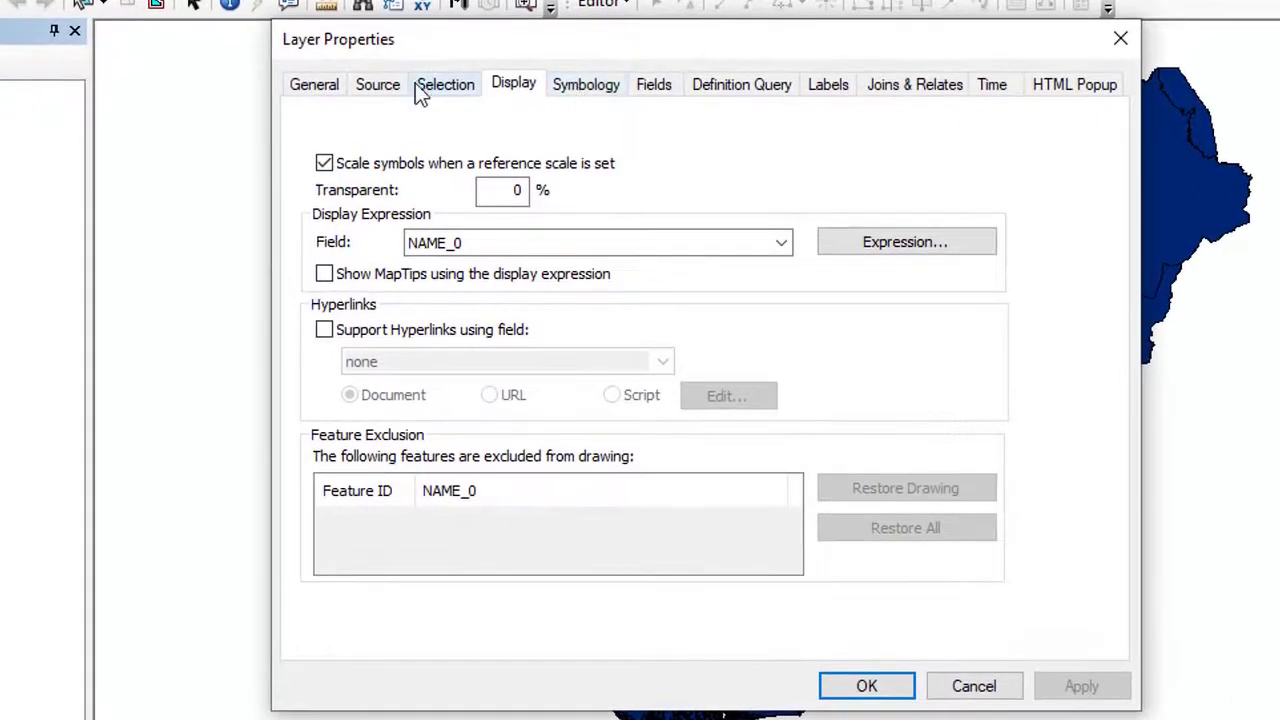
pyautogui.click(594, 88)
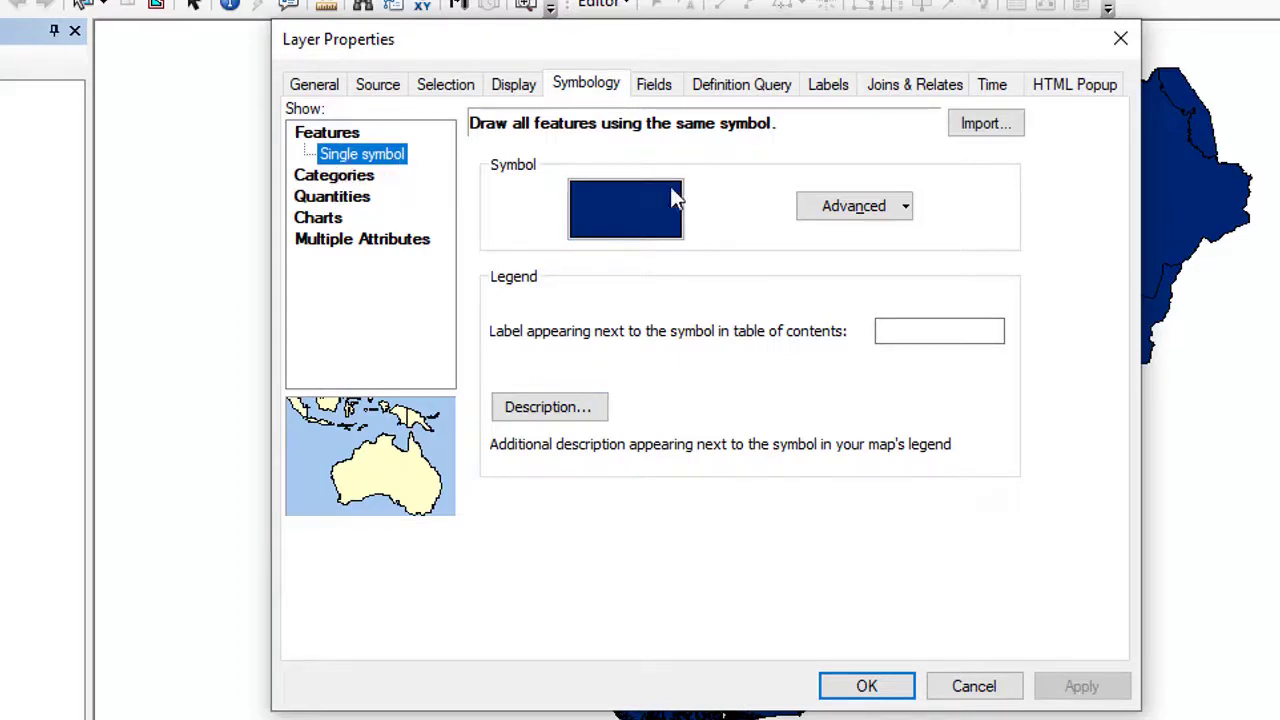
pyautogui.moveTo(711, 46); pyautogui.dragTo(296, 36)
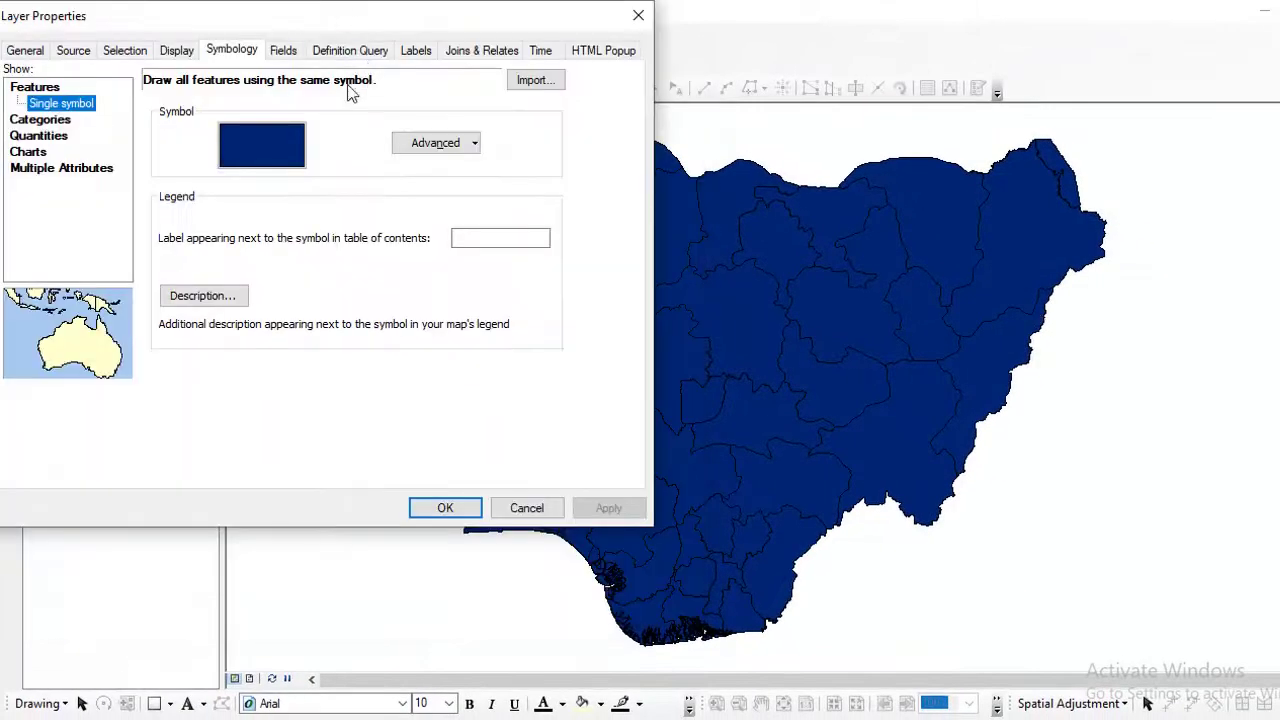
# Apply a Lake light blue single-symbol fill, then a Sun yellow fill
pyautogui.click(265, 150)
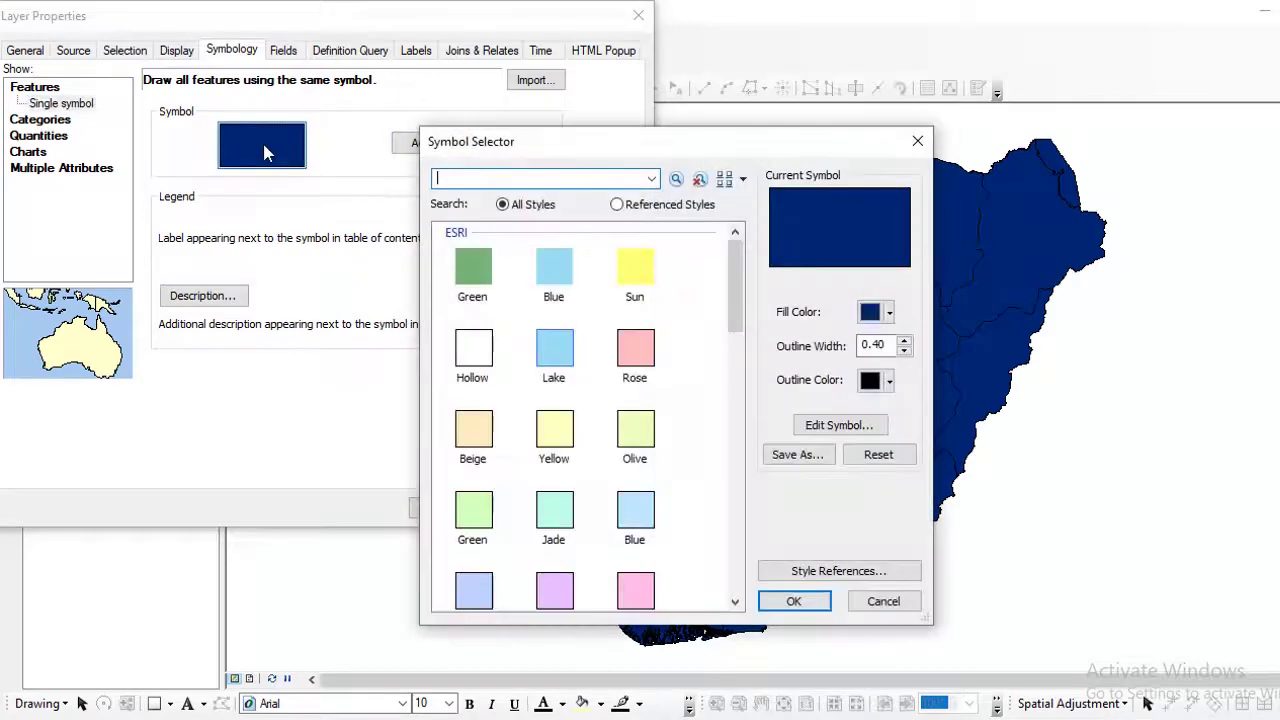
pyautogui.click(558, 366)
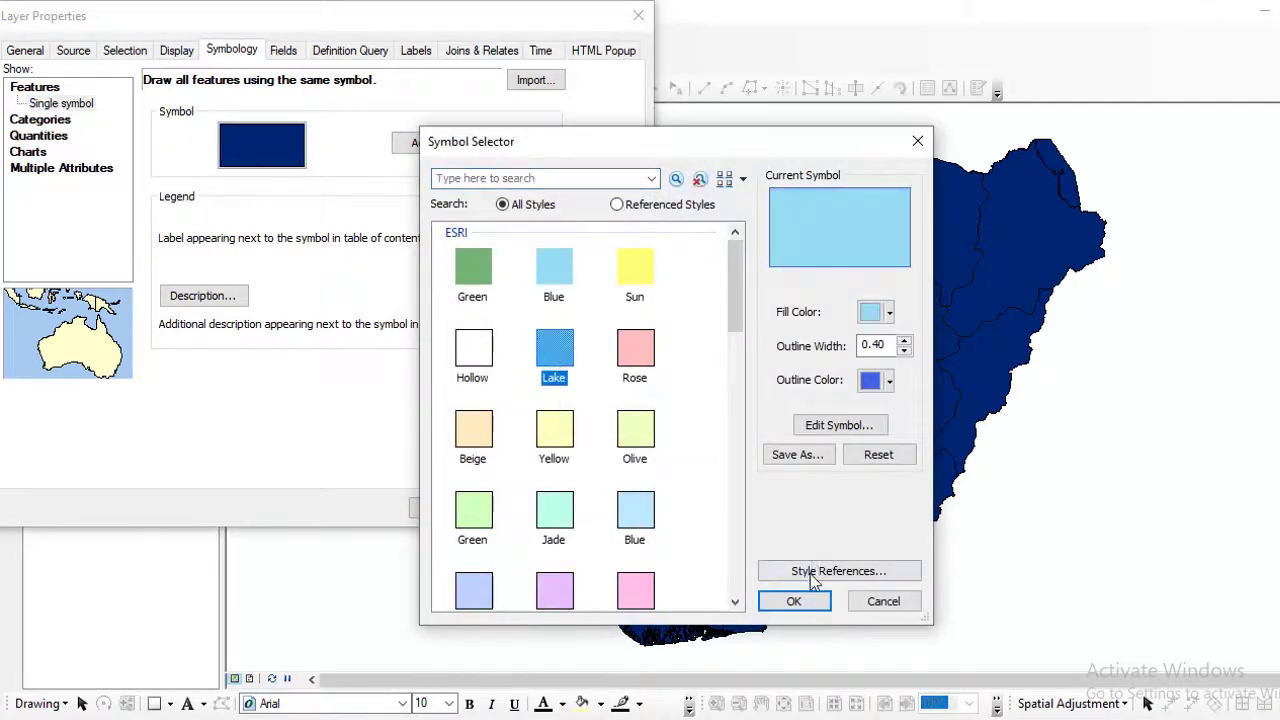
pyautogui.click(795, 601)
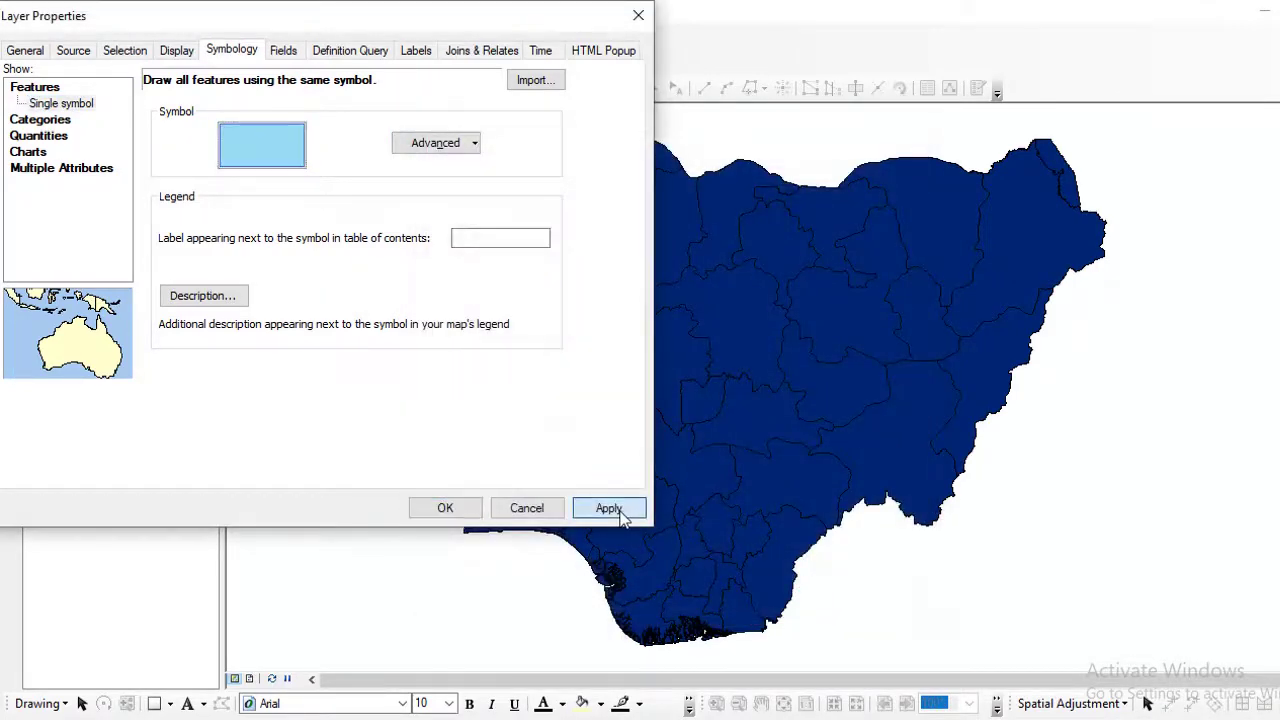
pyautogui.click(612, 510)
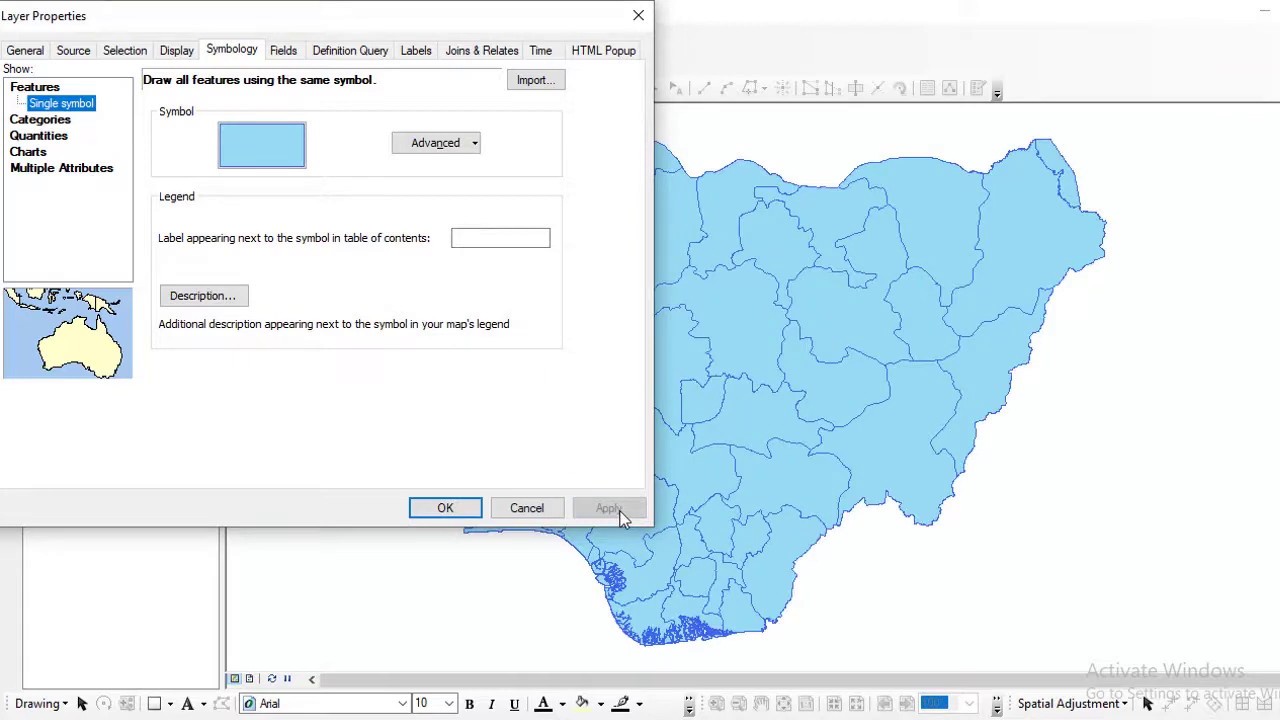
pyautogui.click(278, 158)
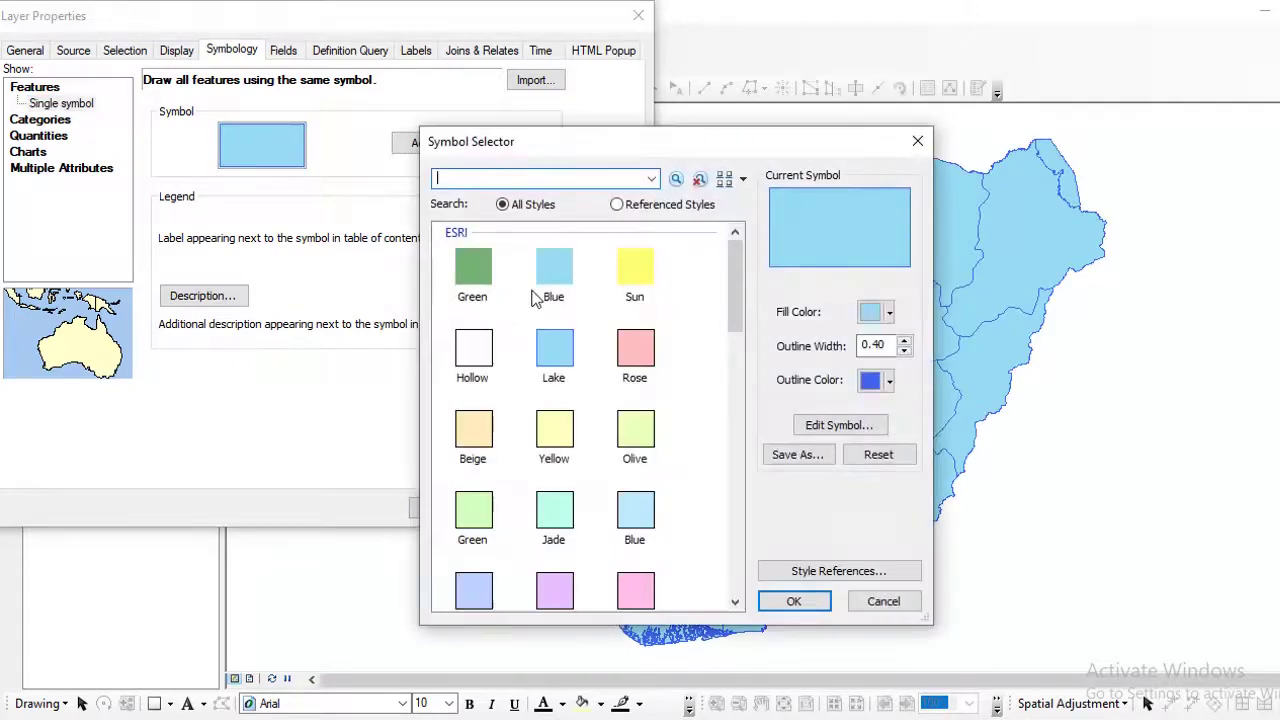
pyautogui.click(627, 263)
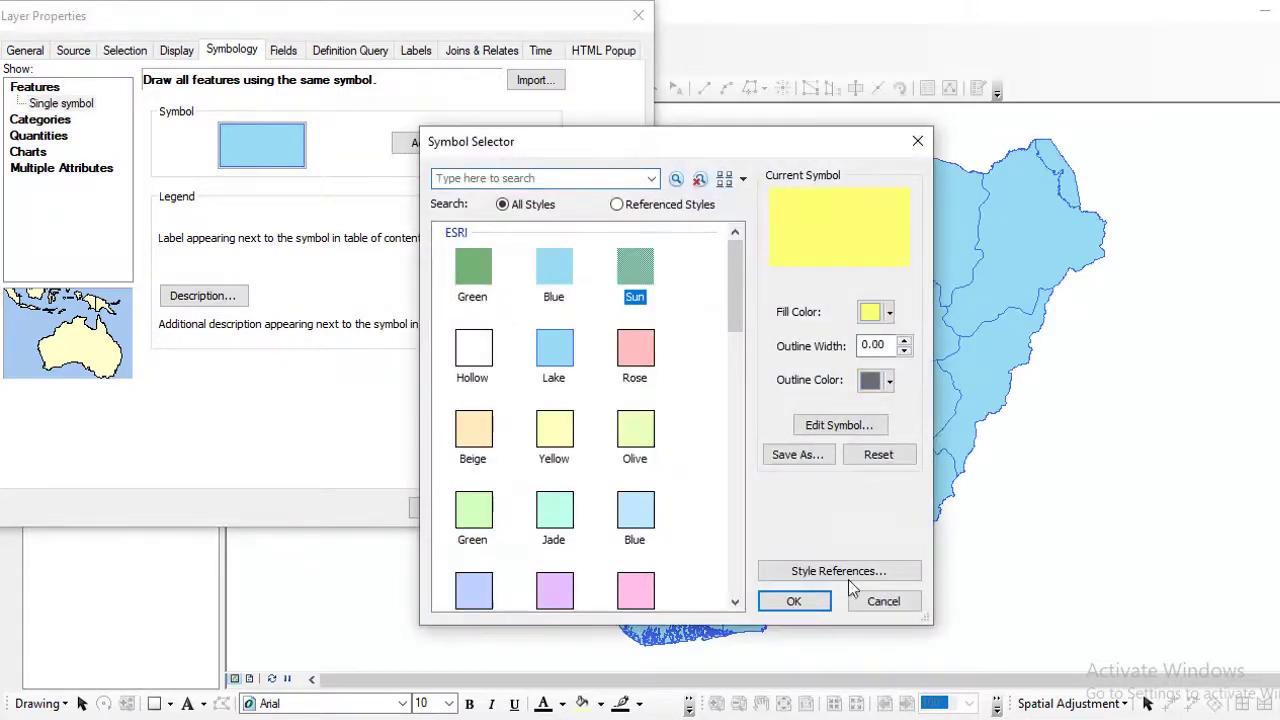
pyautogui.click(793, 604)
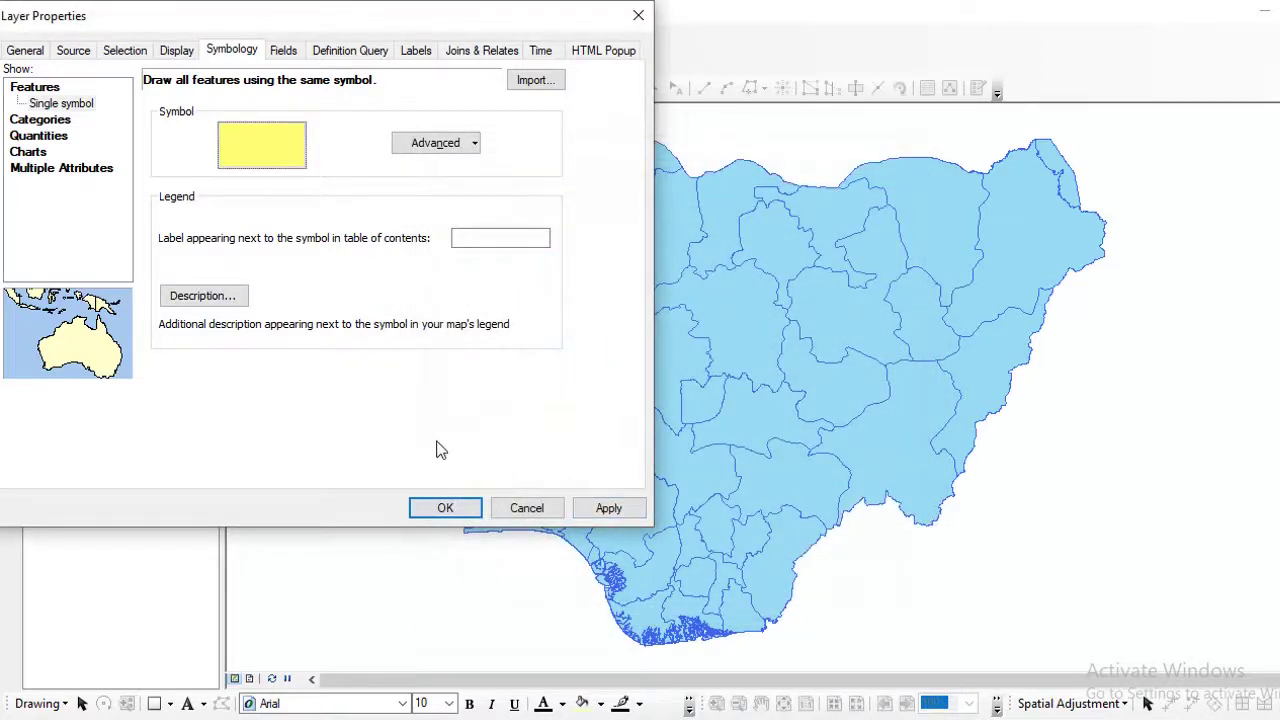
pyautogui.click(619, 514)
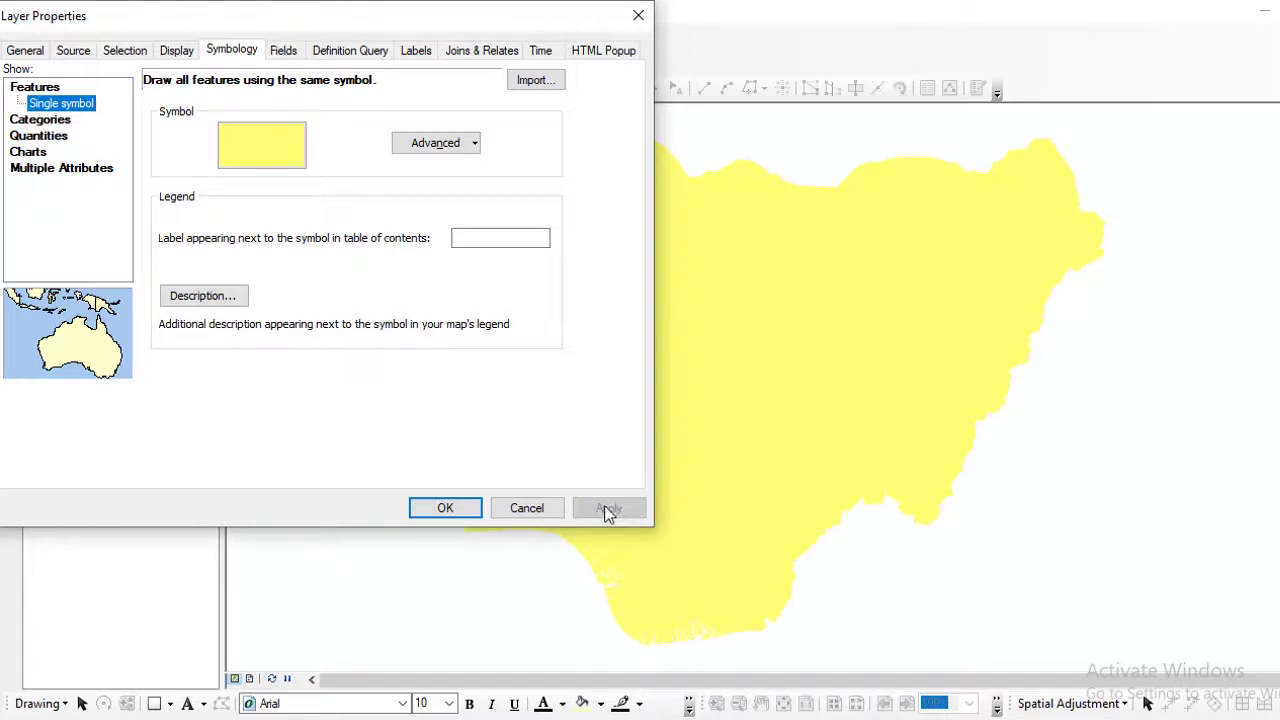
# Try a hollow fill, apply an orange-red fill, then switch to Categories > Unique values
pyautogui.click(290, 142)
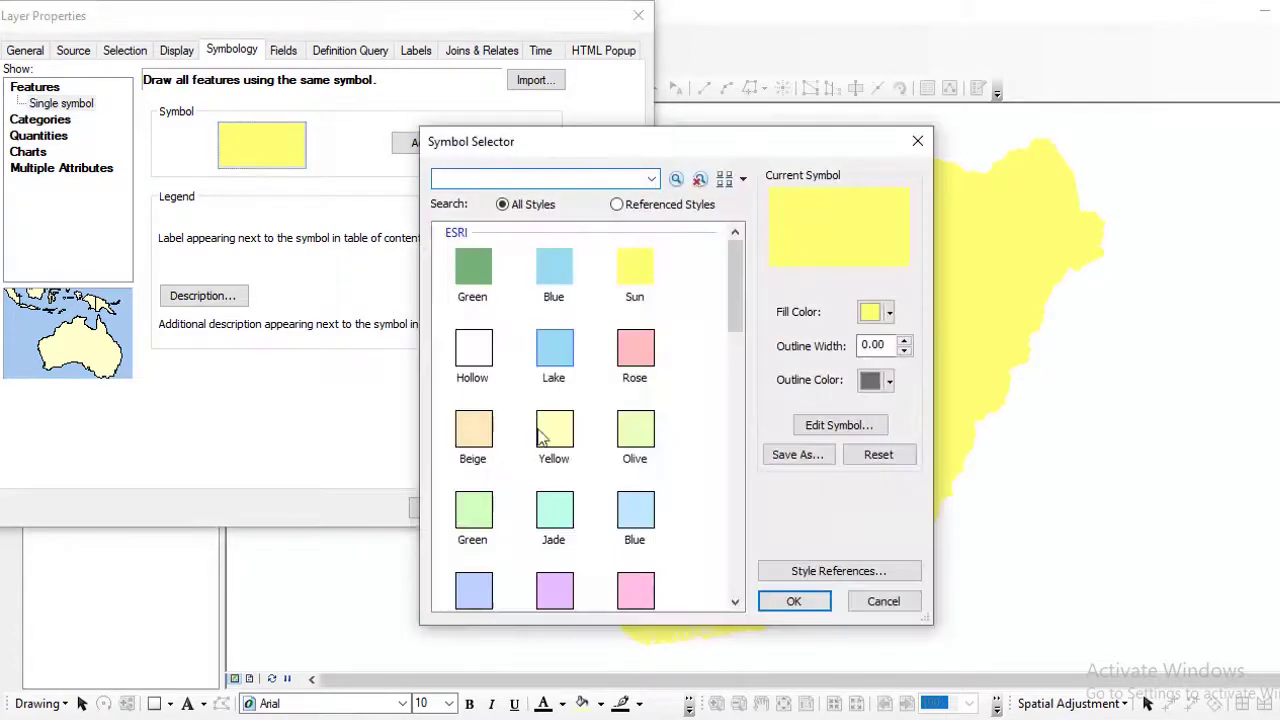
pyautogui.click(508, 388)
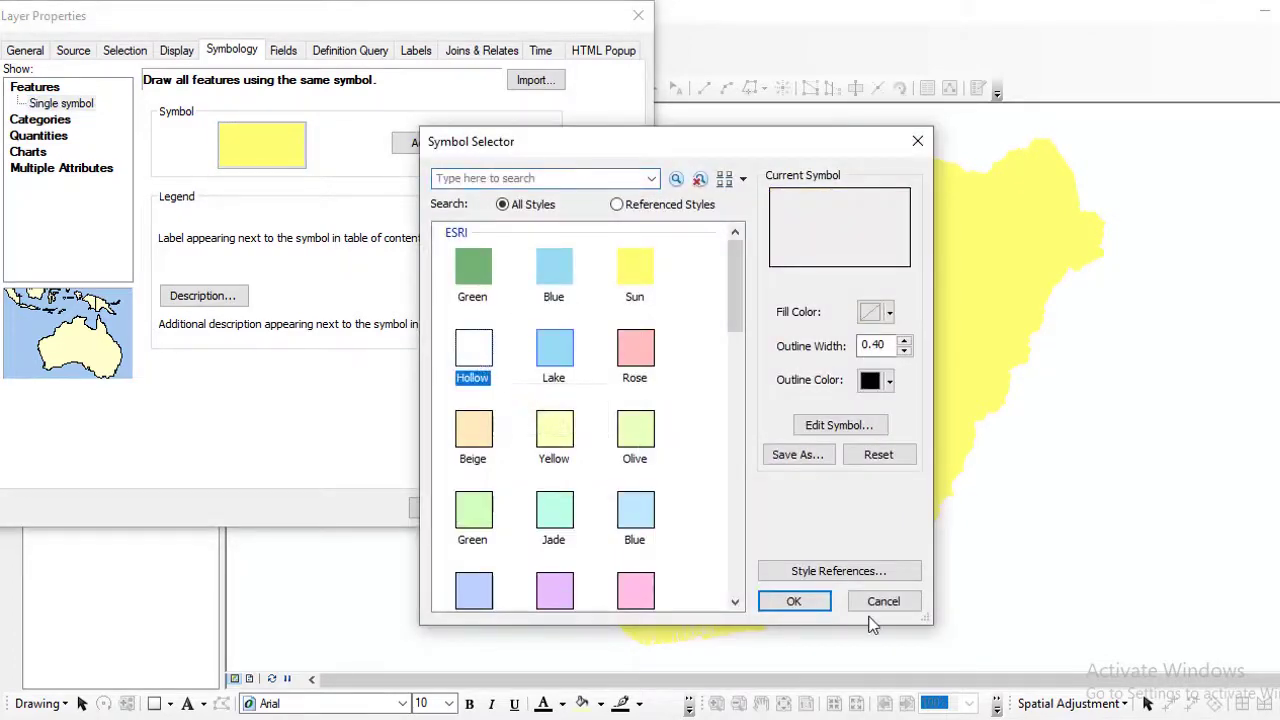
pyautogui.click(793, 602)
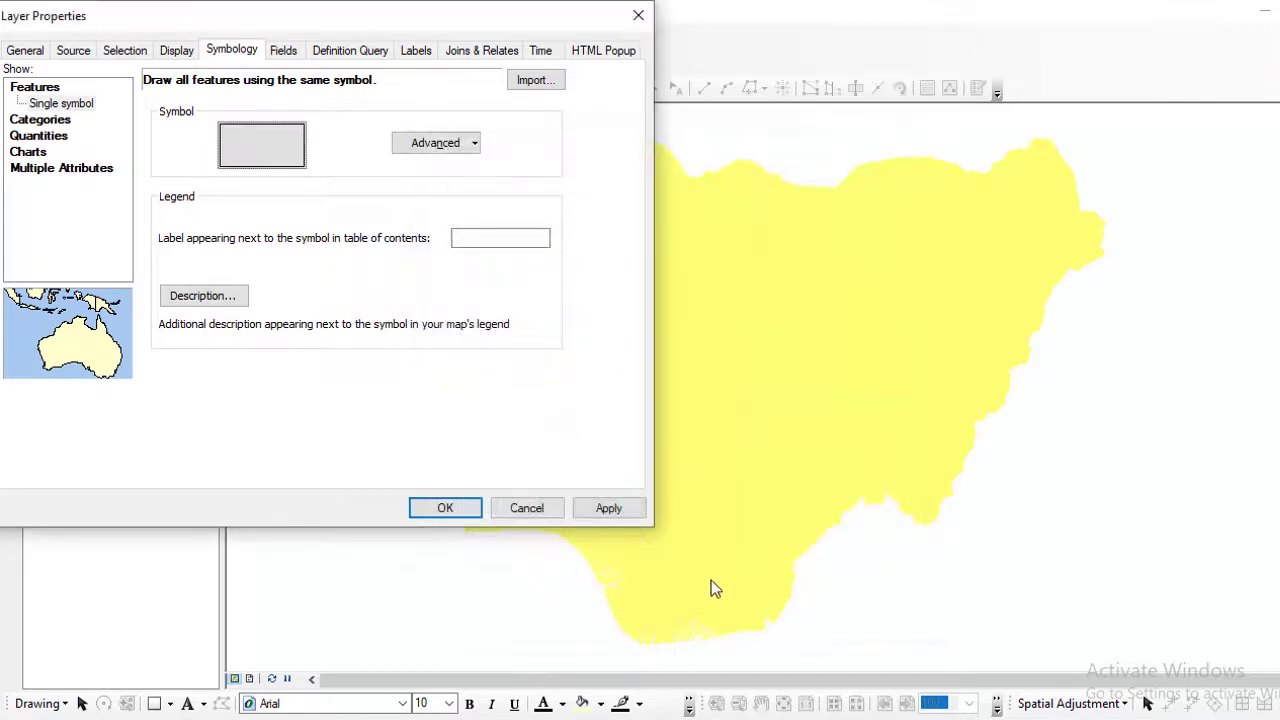
pyautogui.click(63, 110)
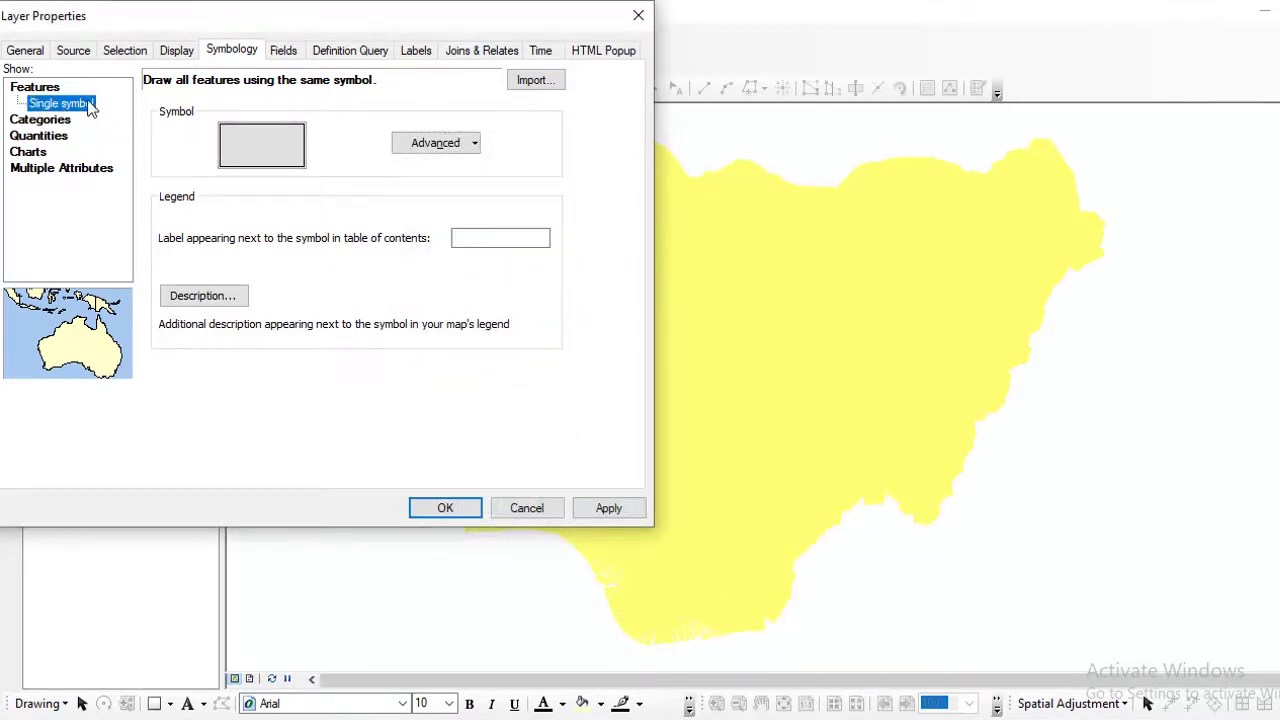
pyautogui.click(274, 163)
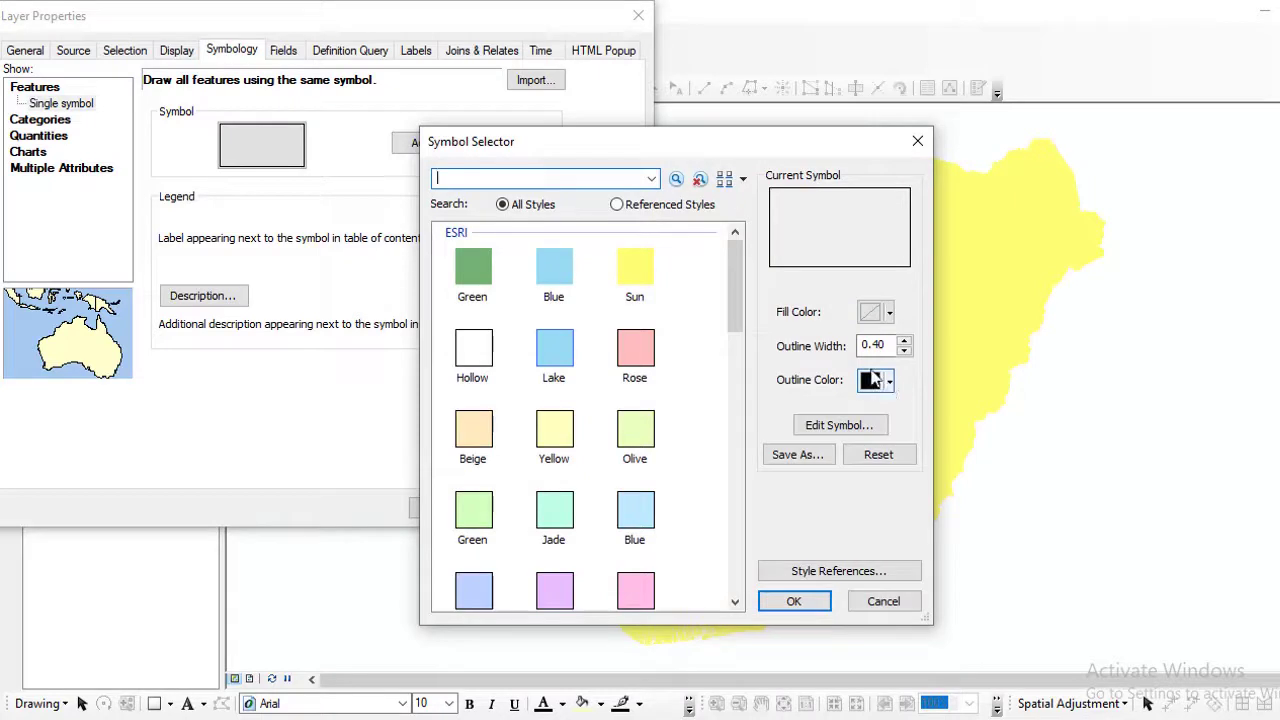
pyautogui.click(888, 313)
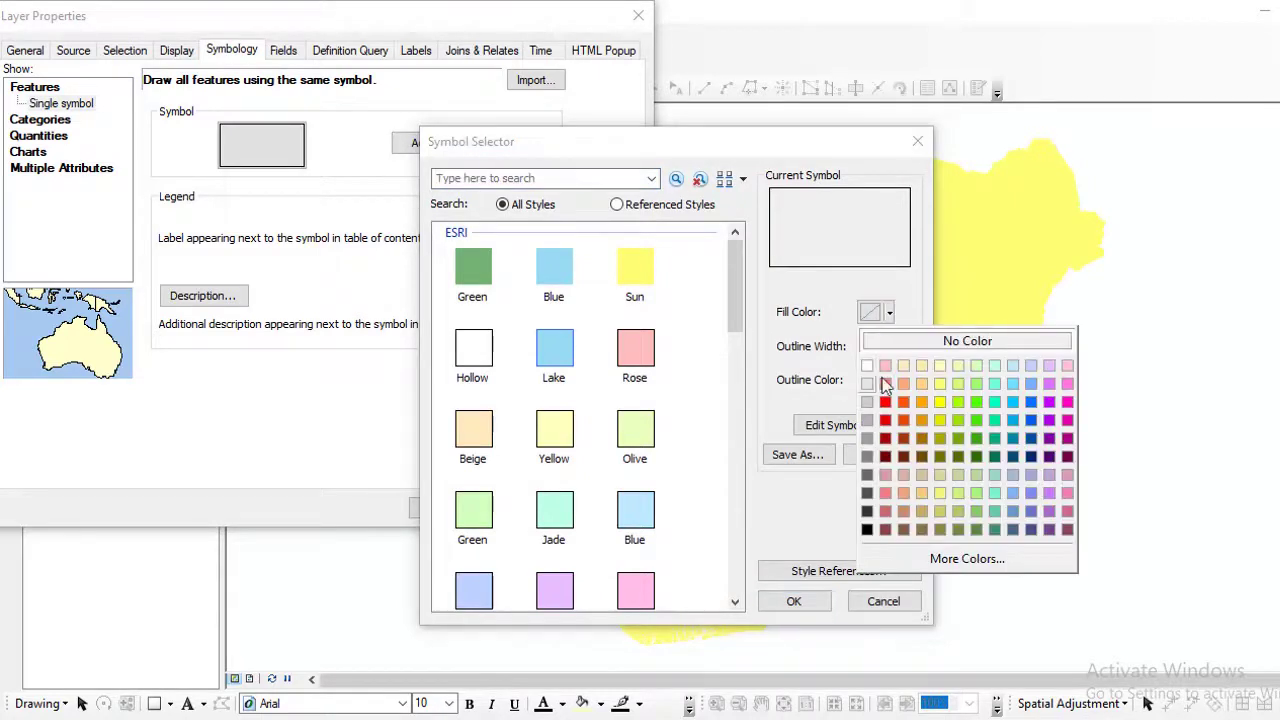
pyautogui.click(900, 416)
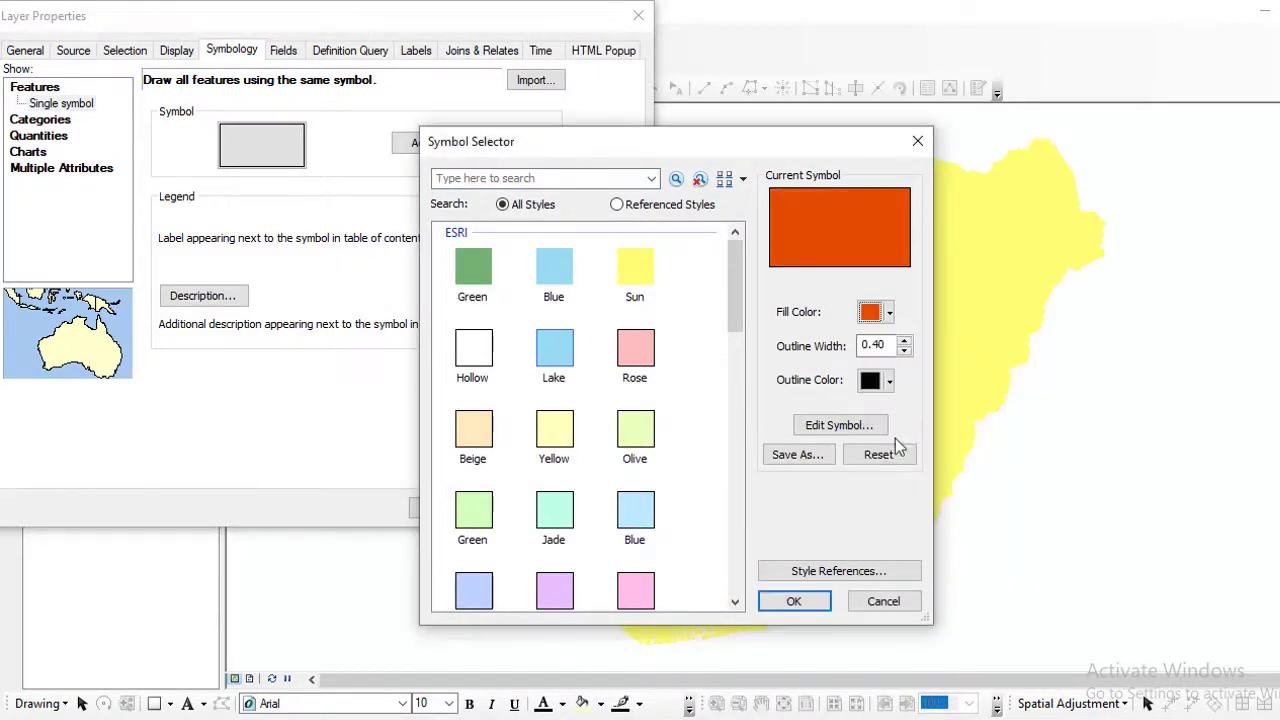
pyautogui.click(795, 601)
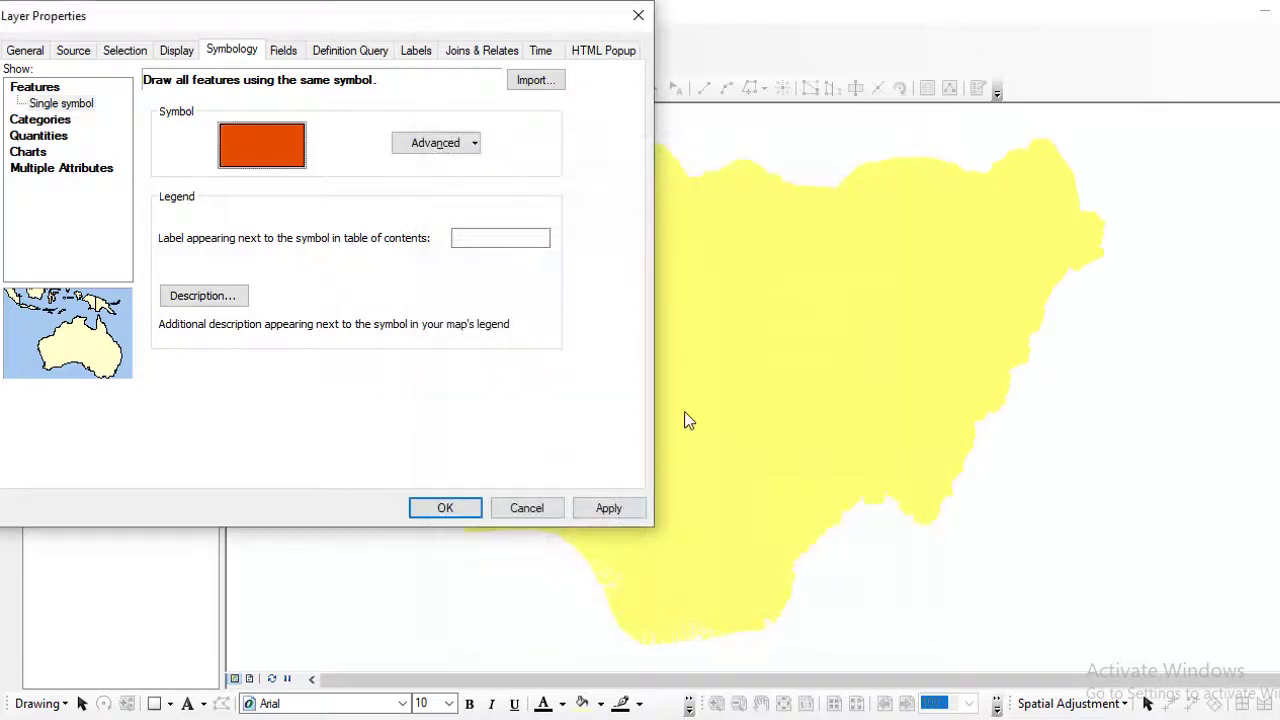
pyautogui.click(608, 508)
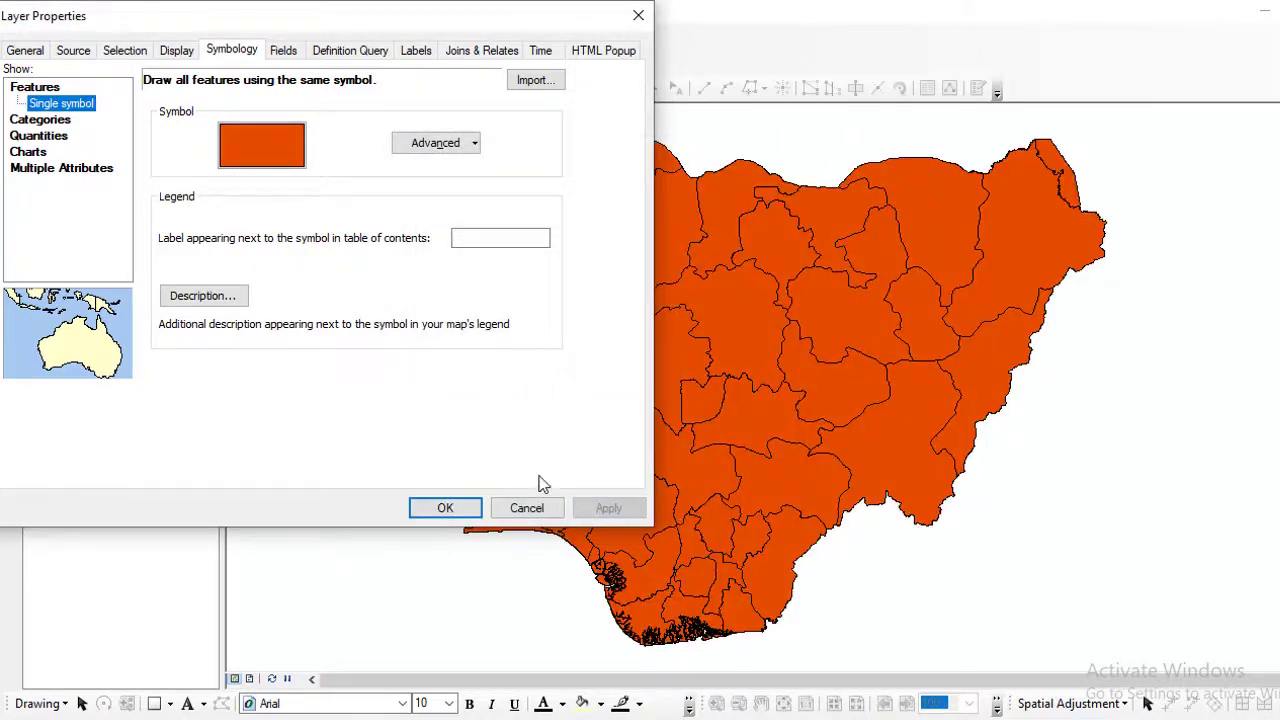
pyautogui.click(42, 119)
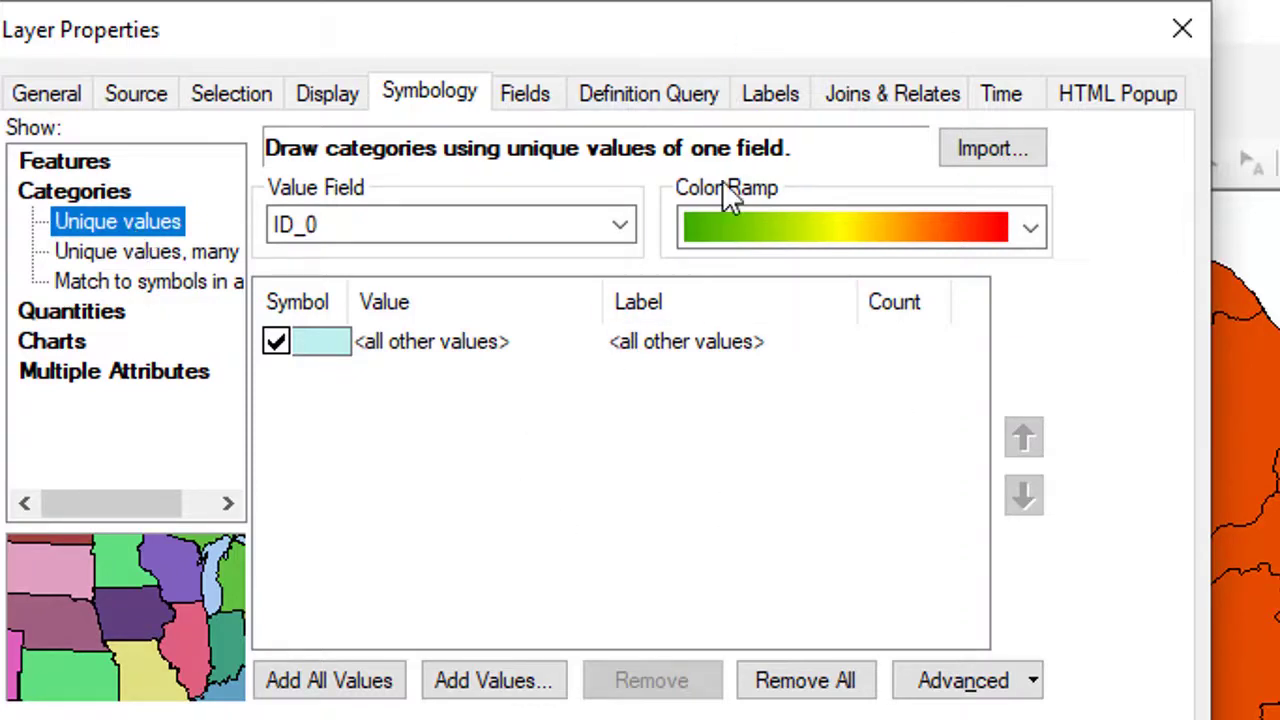
# Categorize by the NAME_1 field, add all 38 state values, and apply
pyautogui.click(621, 222)
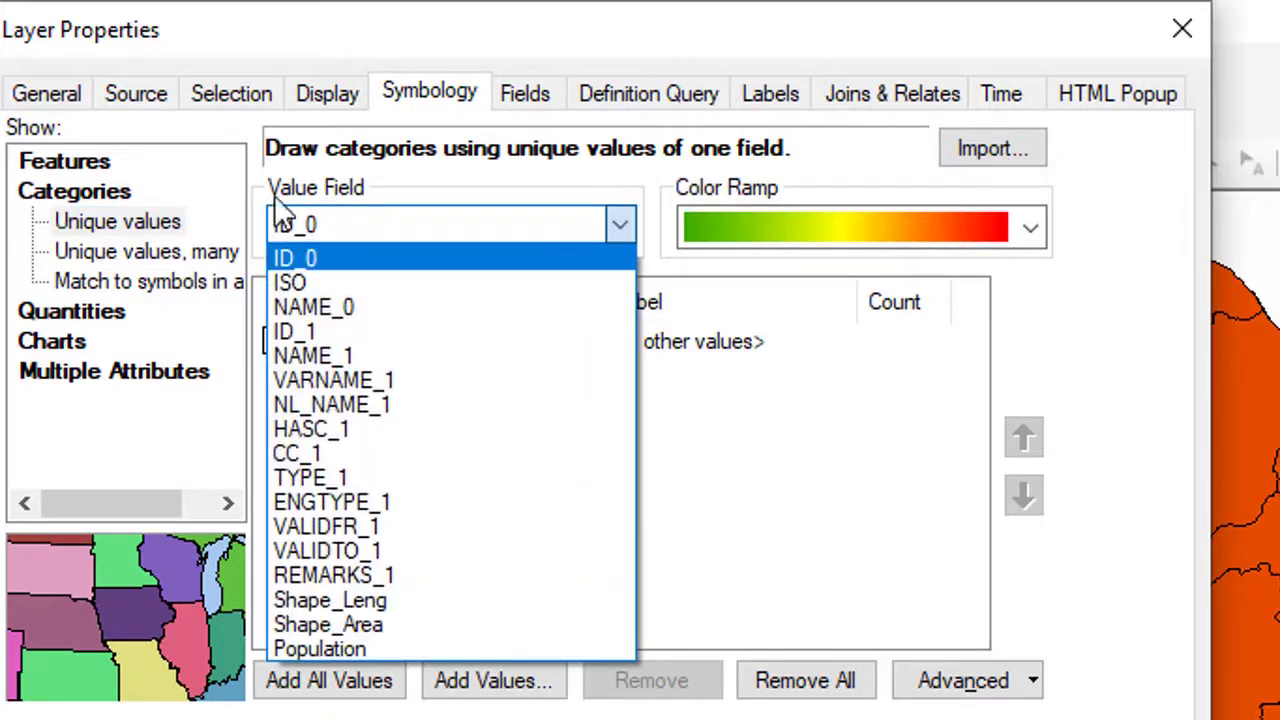
pyautogui.click(310, 364)
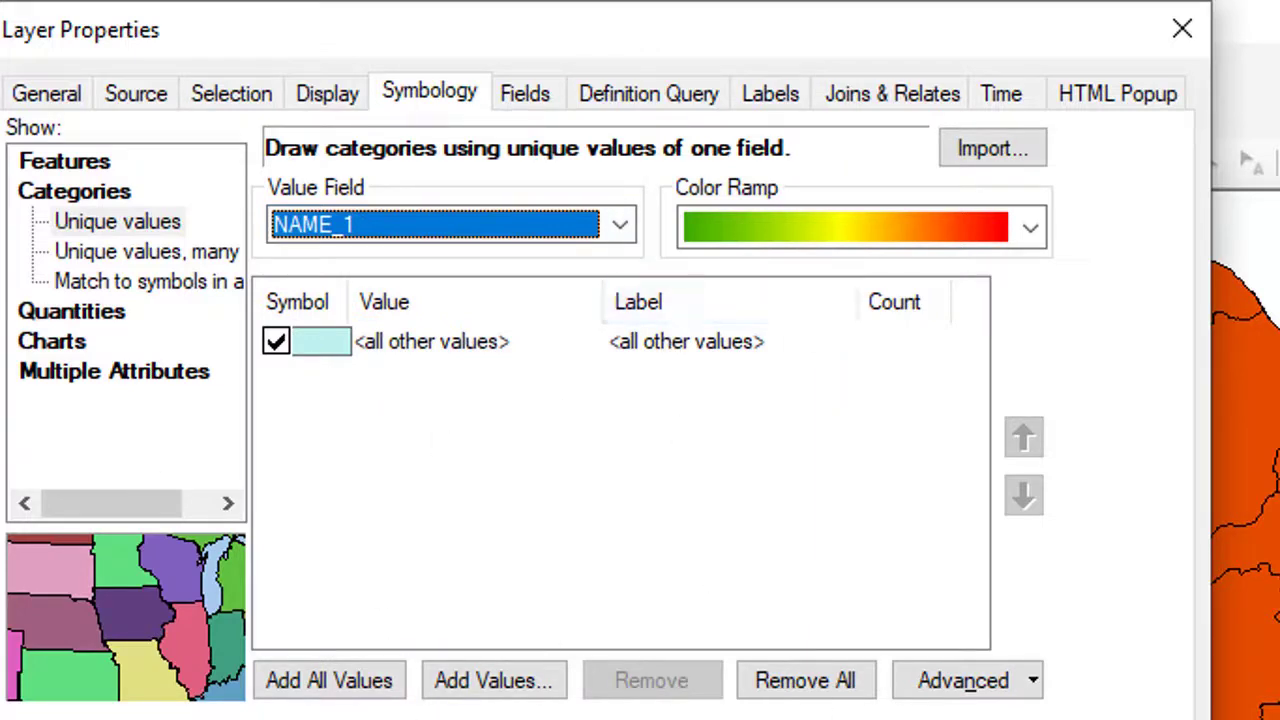
pyautogui.click(316, 700)
pyautogui.click(316, 700)
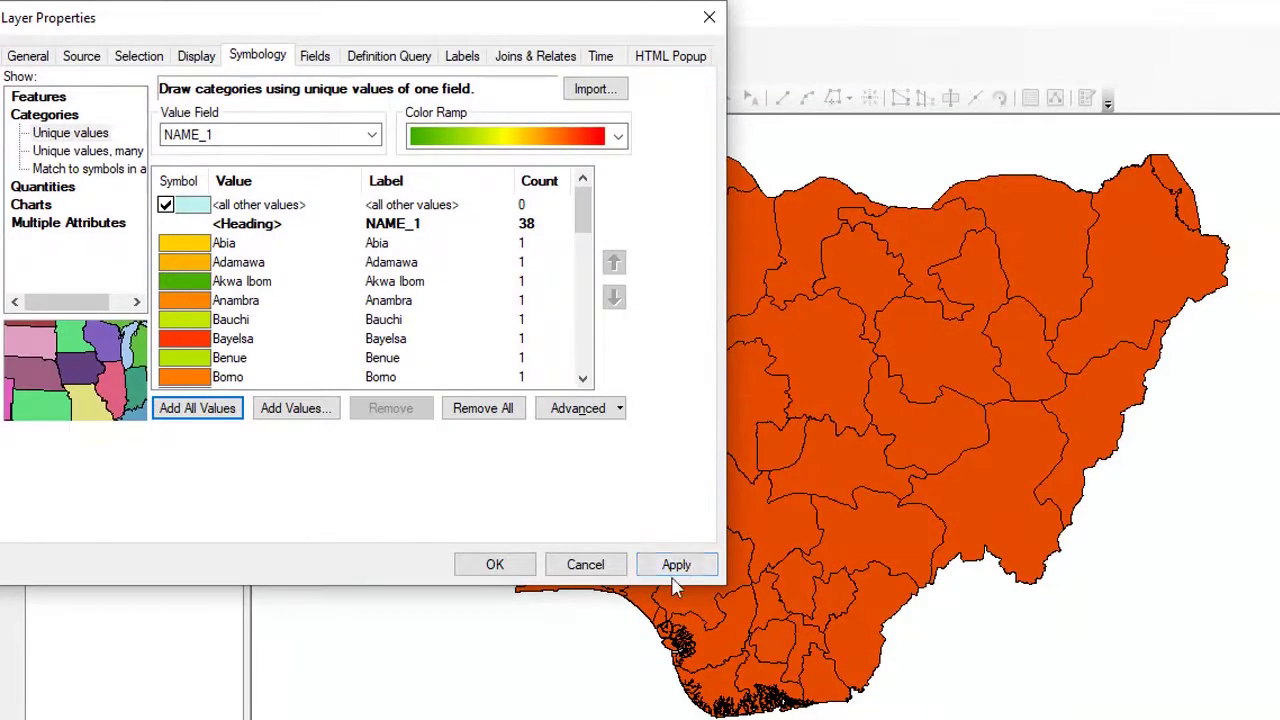
pyautogui.click(674, 565)
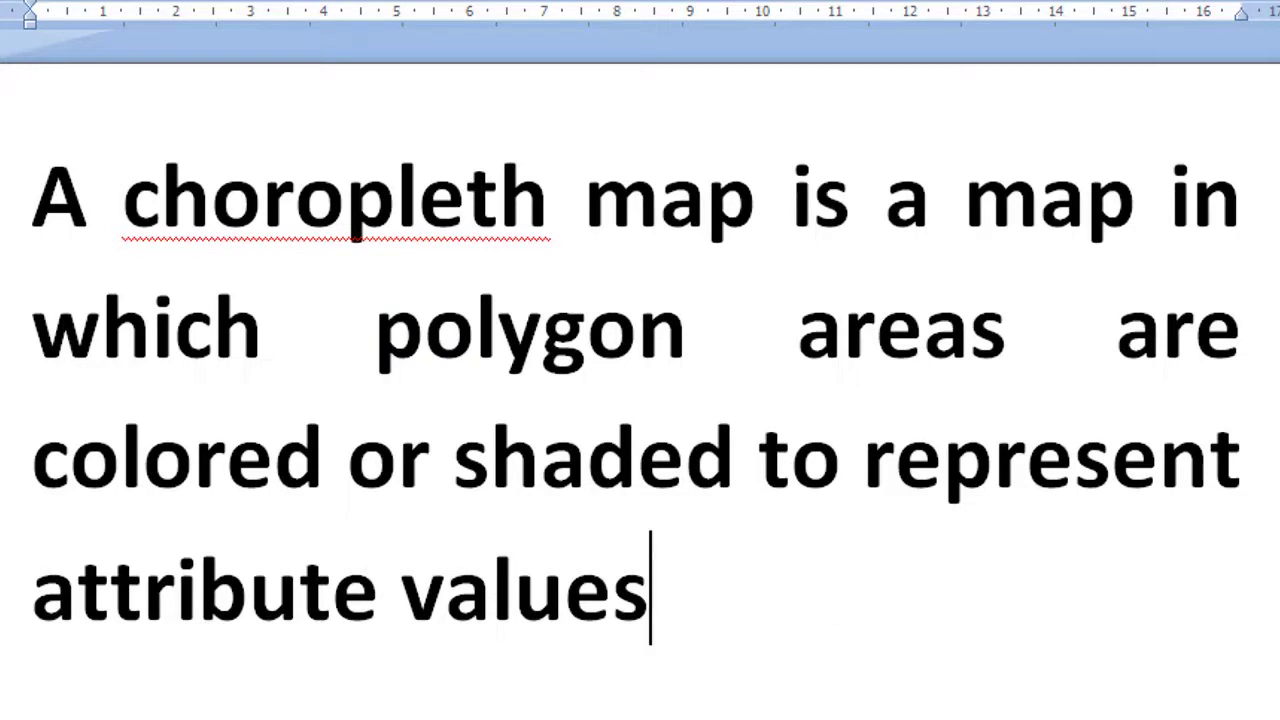
# Switch from Word back to ArcMap's Layer Properties dialog
pyautogui.moveTo(818, 719)
pyautogui.click(745, 690)
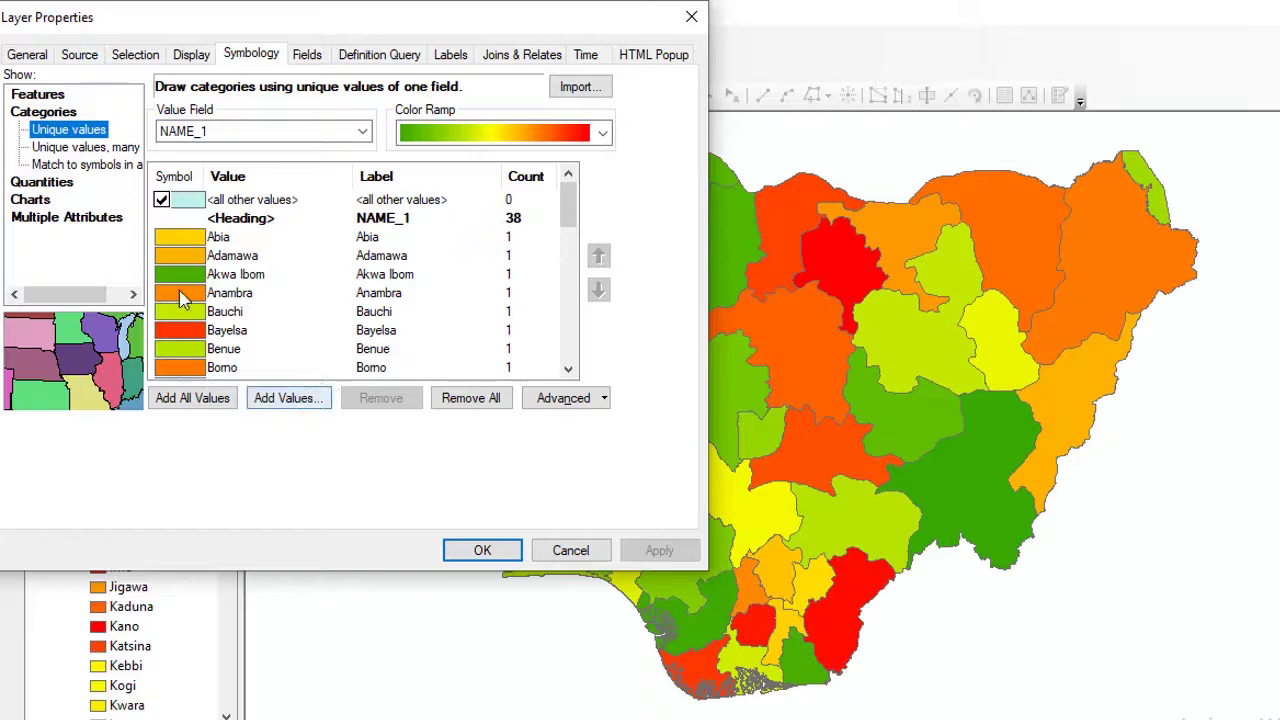
# Apply only the states Anambra through F.C.T, then clear the list and add all values again
pyautogui.click(487, 401)
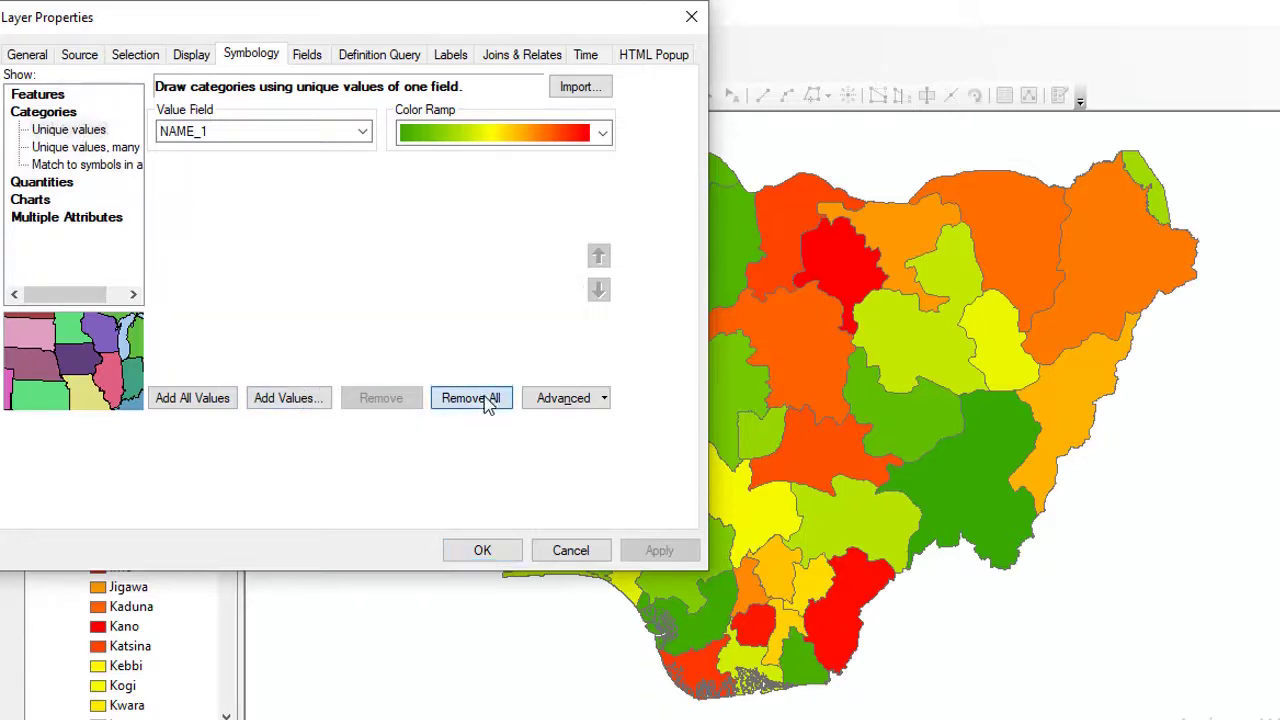
pyautogui.click(285, 398)
pyautogui.click(225, 256)
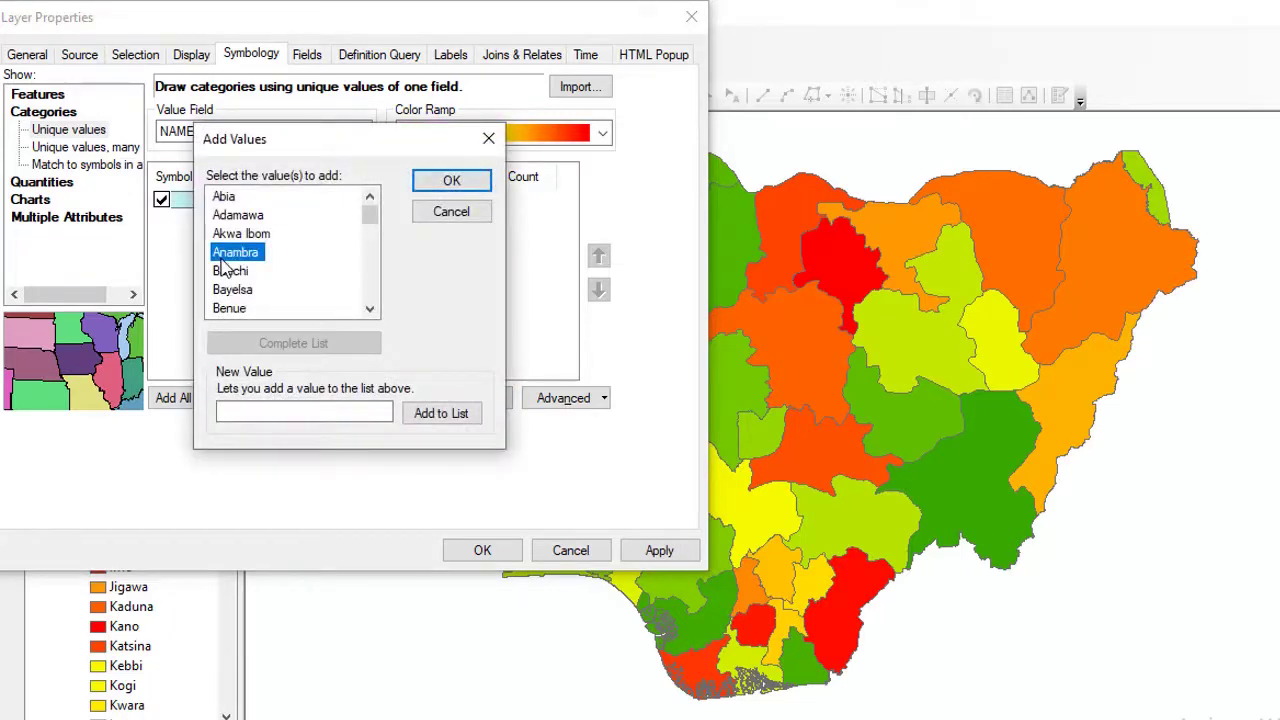
pyautogui.keyDown('ctrl'); pyautogui.click(223, 264); pyautogui.keyUp('ctrl')
pyautogui.hotkey('shift', 'Down')
pyautogui.hotkey('shift', 'Down')
pyautogui.hotkey('shift', 'Down')
pyautogui.hotkey('shift', 'Down')
pyautogui.hotkey('shift', 'Down')
pyautogui.hotkey('shift', 'Down')
pyautogui.hotkey('shift', 'Down')
pyautogui.hotkey('shift', 'Down')
pyautogui.hotkey('shift', 'Down')
pyautogui.hotkey('shift', 'Down')
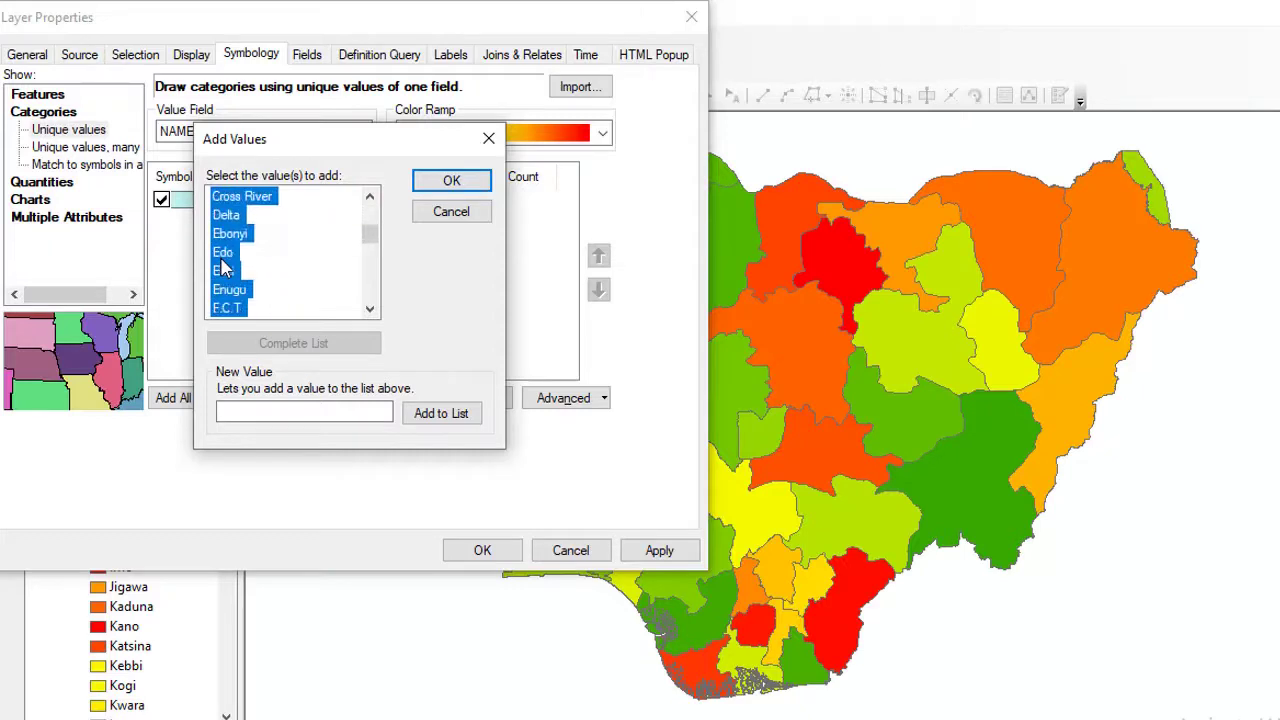
pyautogui.click(451, 181)
pyautogui.click(646, 558)
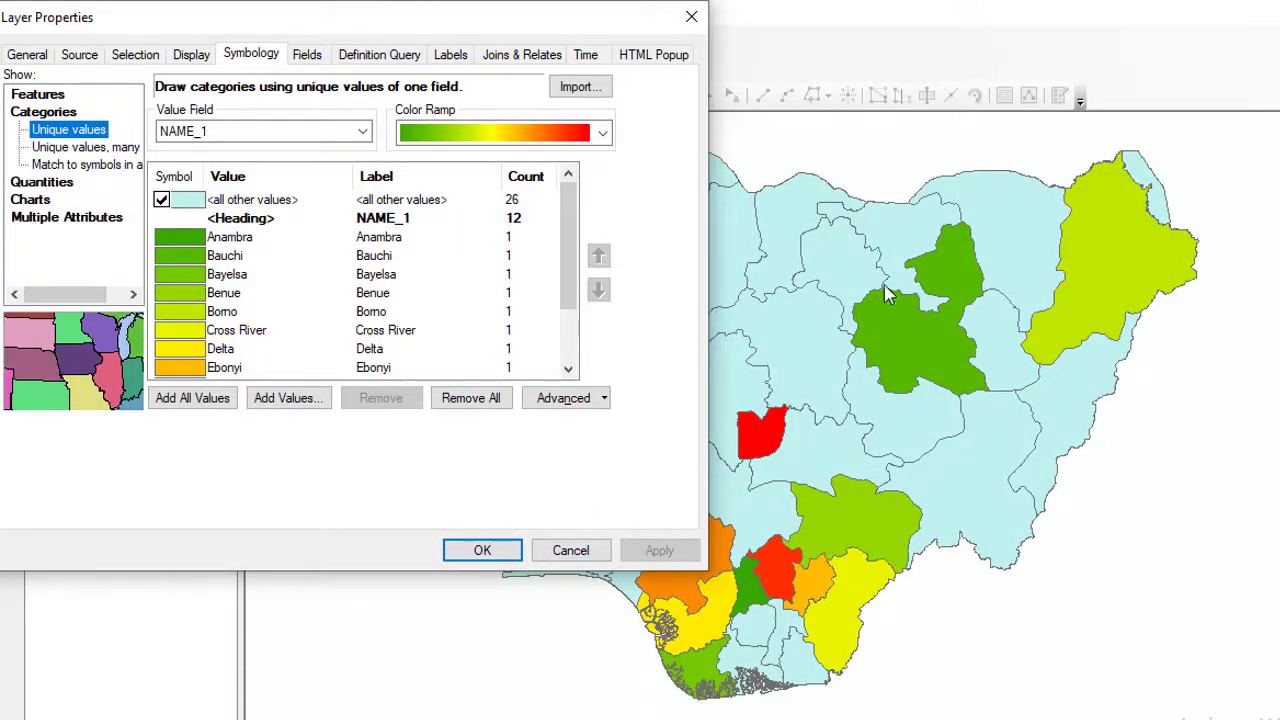
pyautogui.click(462, 398)
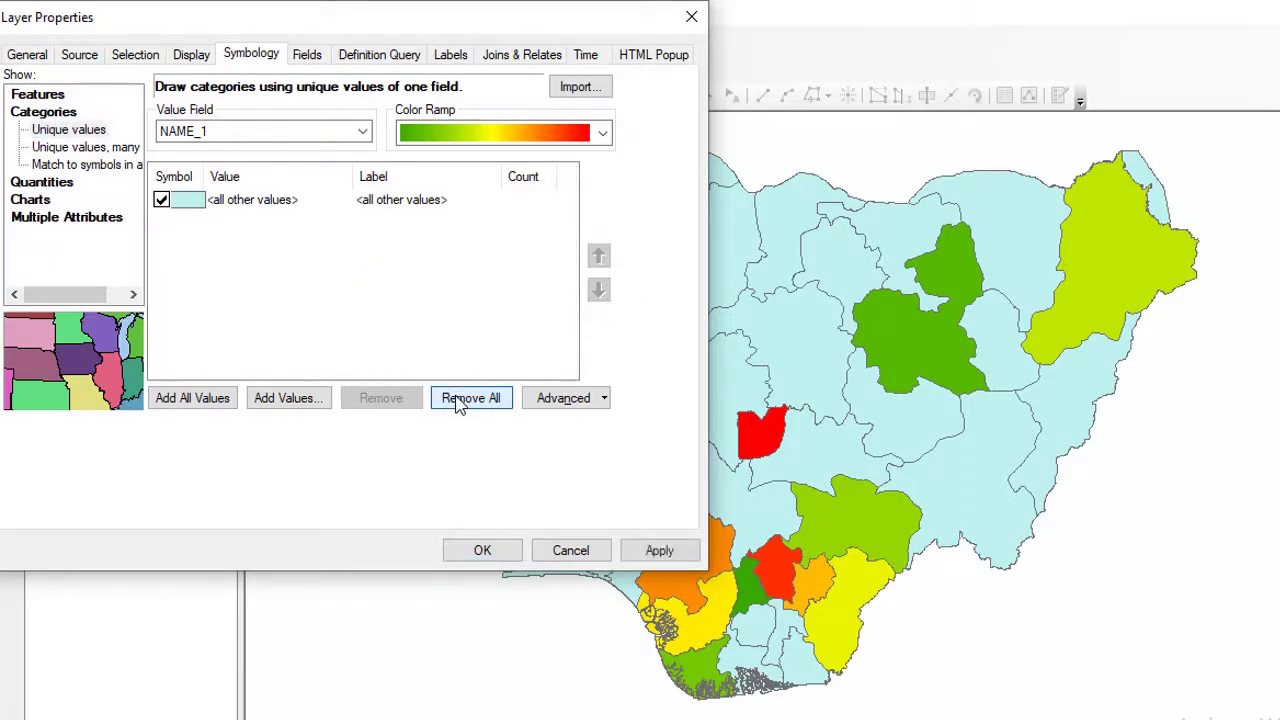
pyautogui.click(190, 400)
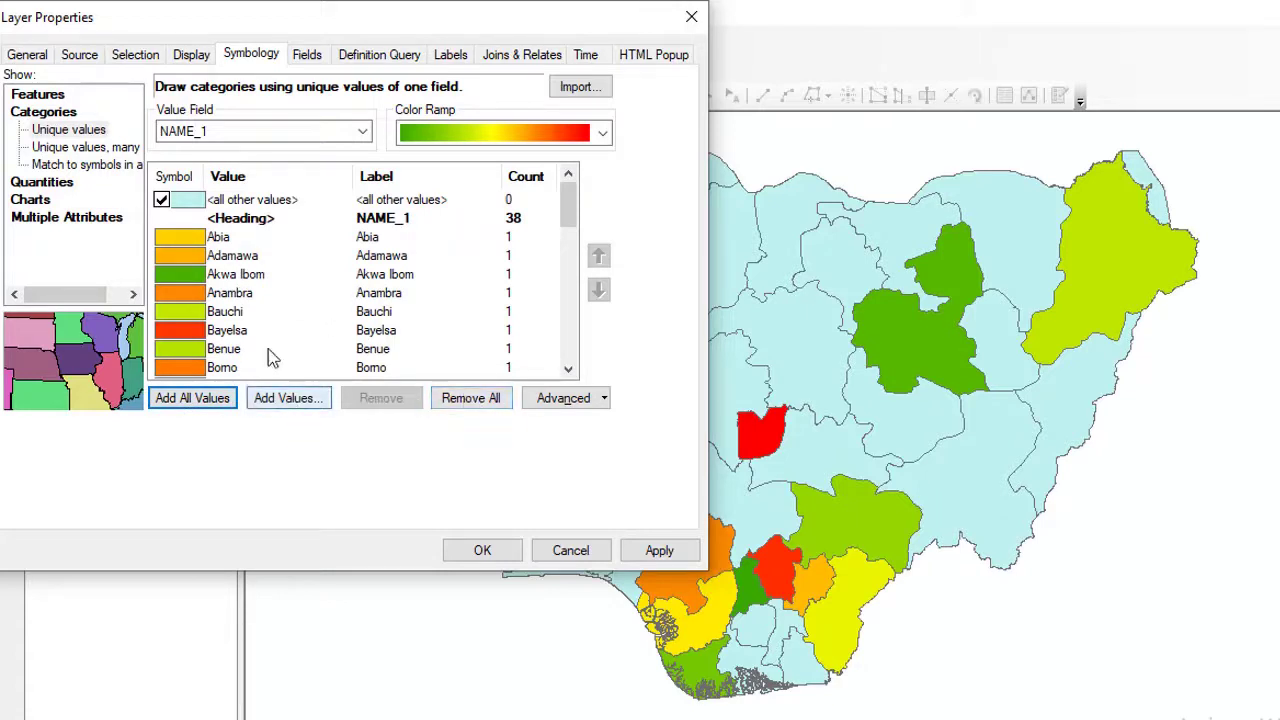
# Give the Bauchi category a pink fill symbol
pyautogui.click(200, 314)
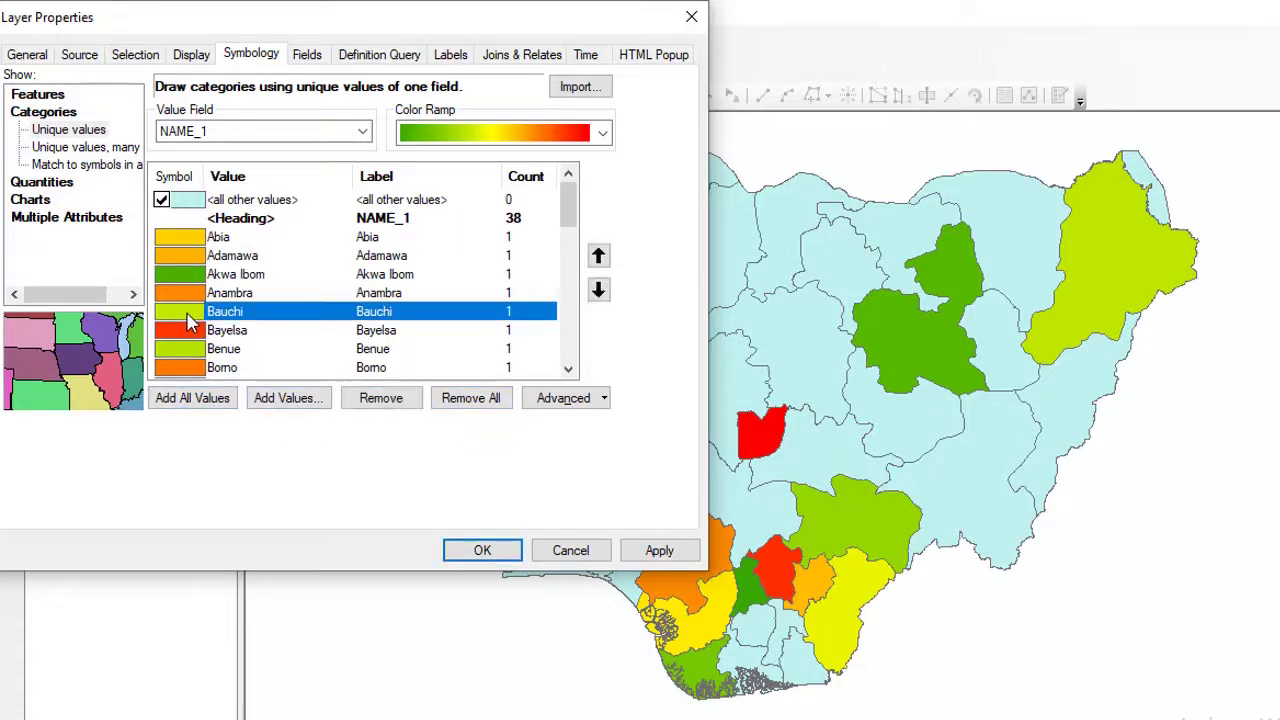
pyautogui.doubleClick(190, 320)
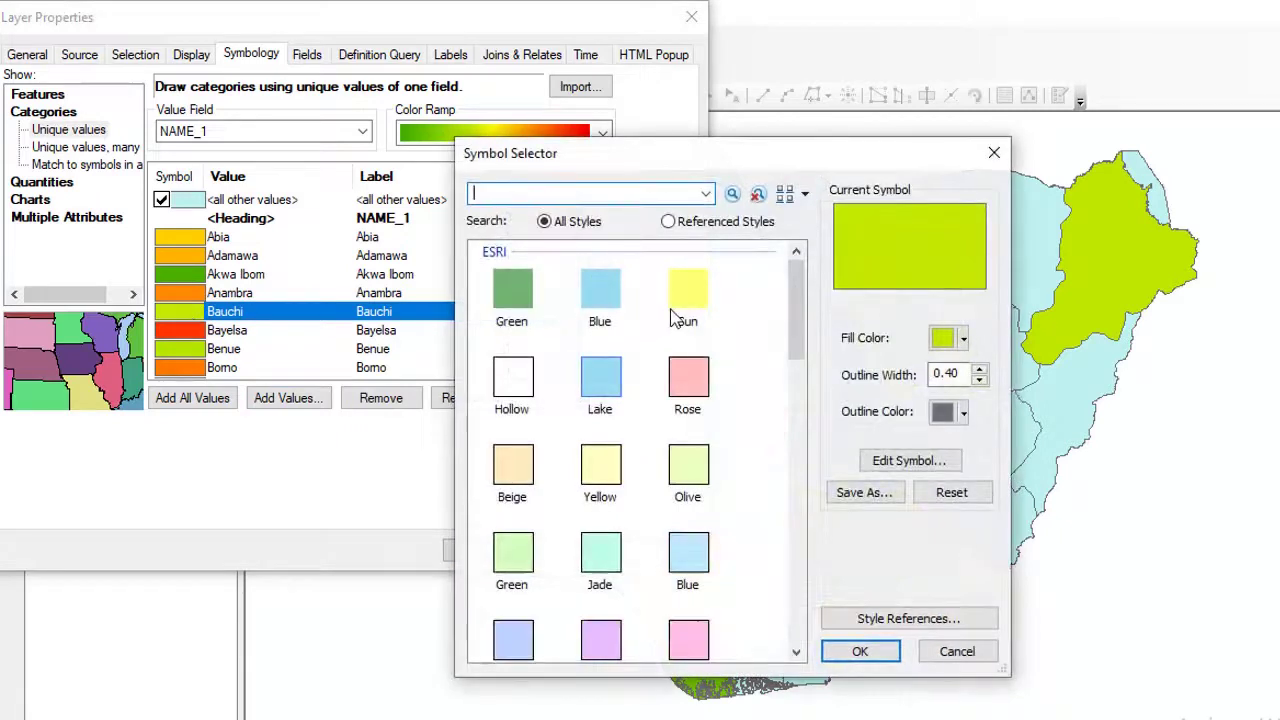
pyautogui.click(698, 628)
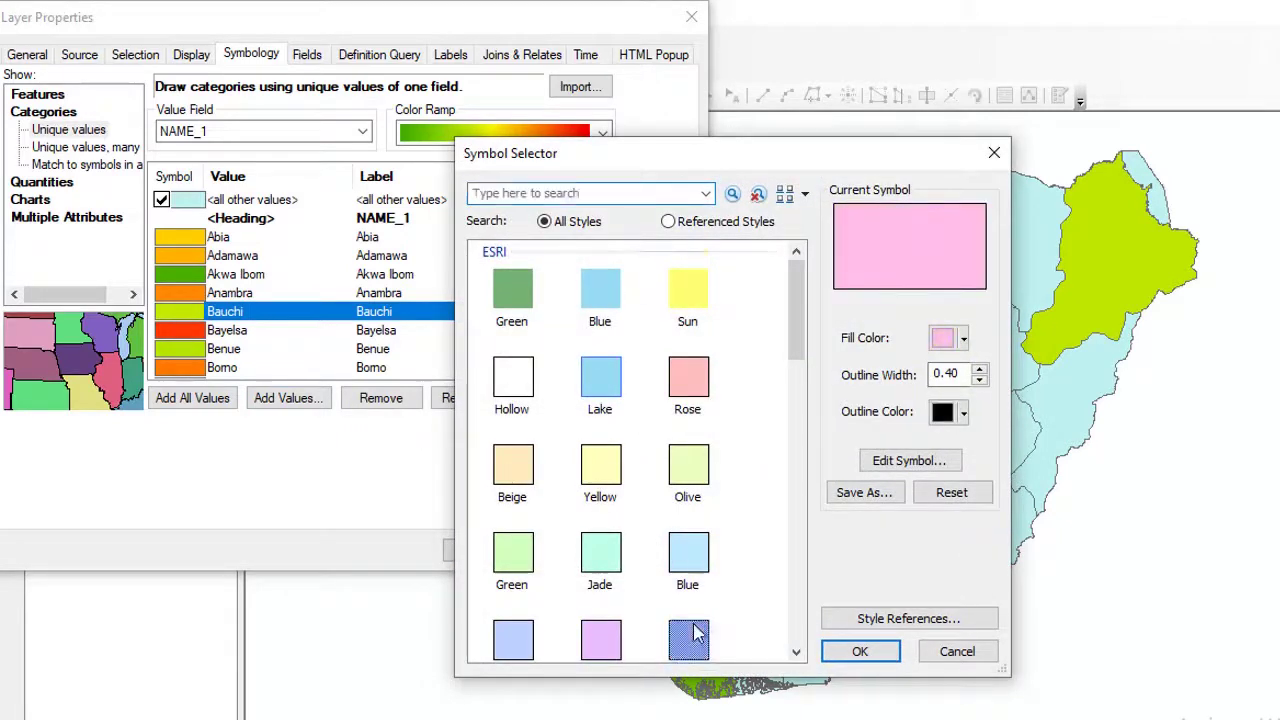
pyautogui.click(862, 652)
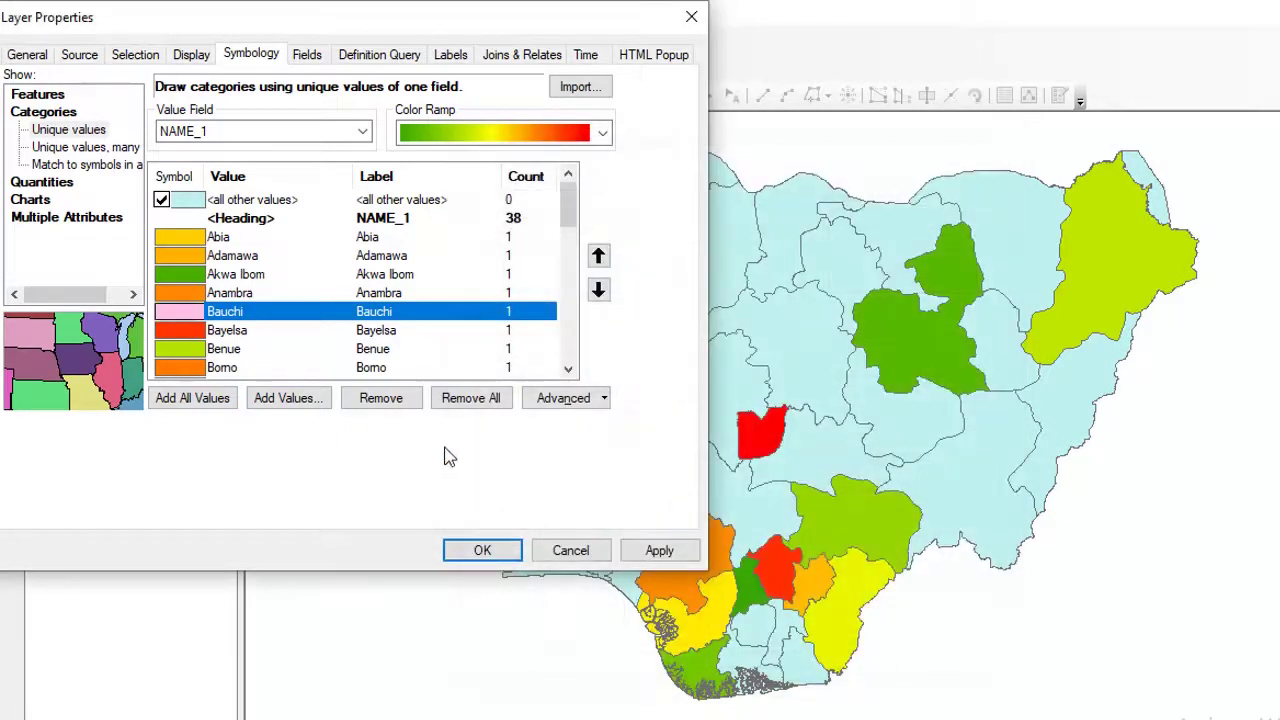
# Make the Abia category hollow and apply the edited colours
pyautogui.click(193, 243)
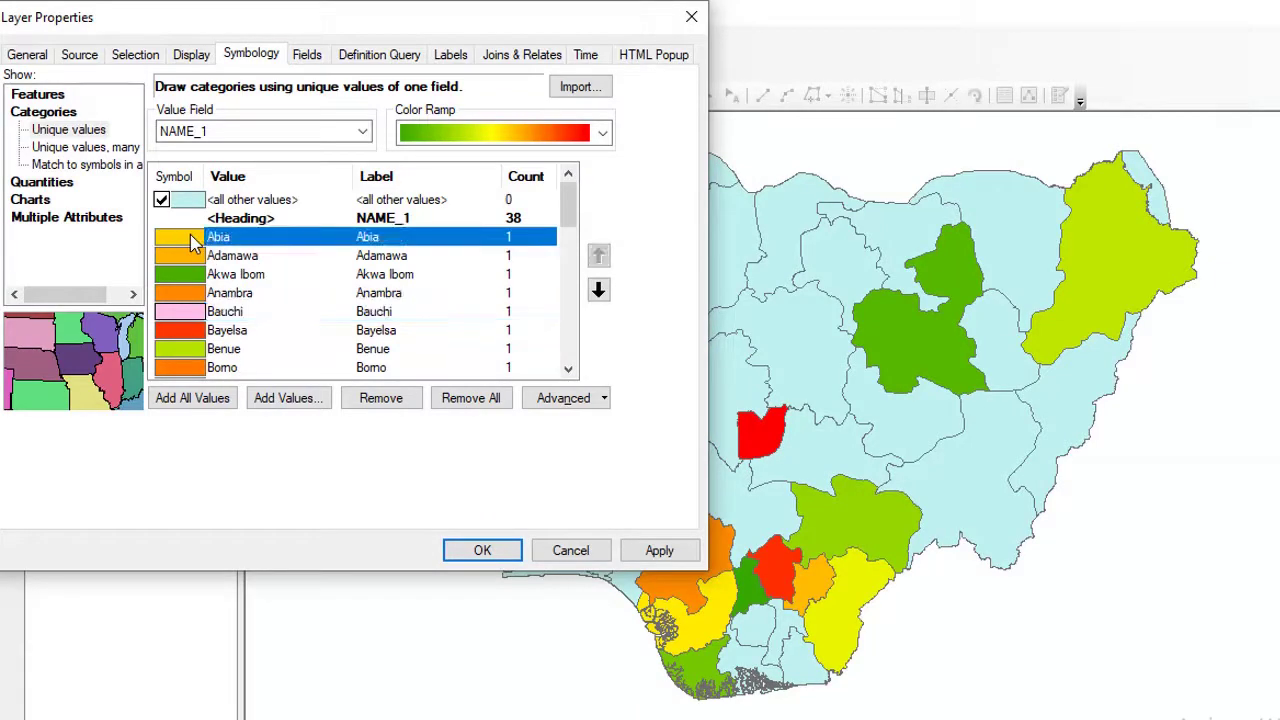
pyautogui.doubleClick(197, 245)
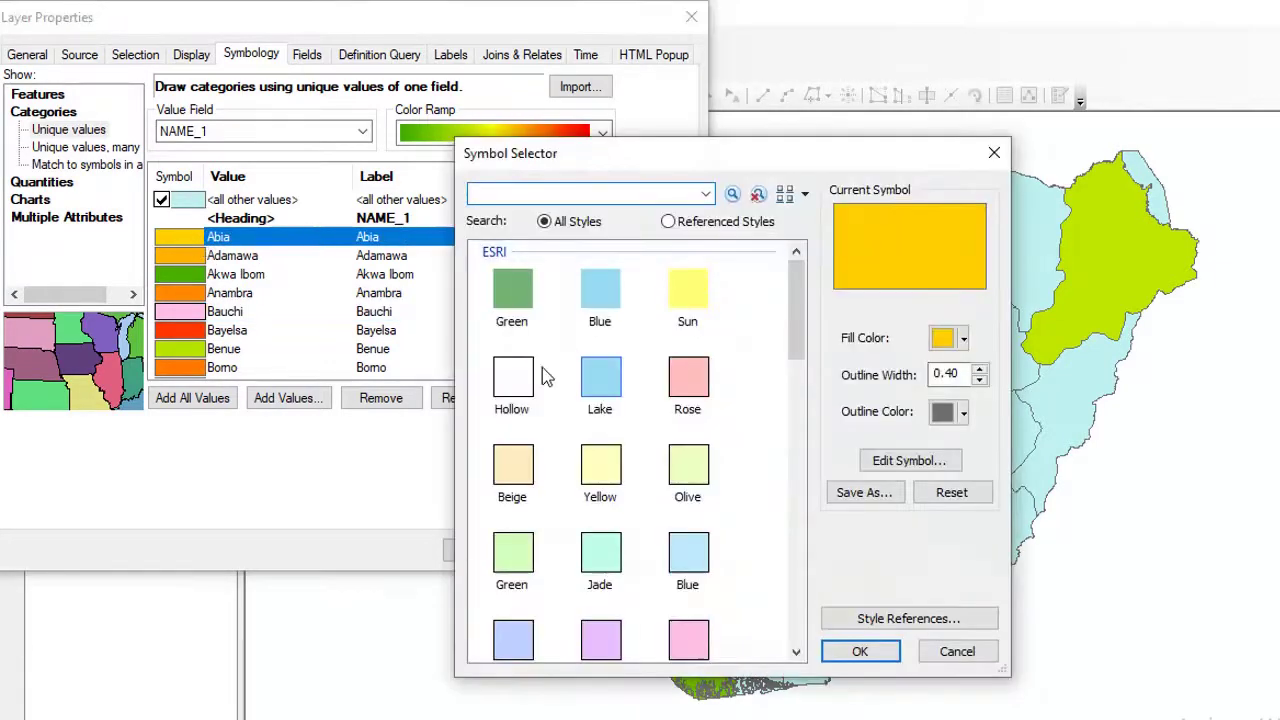
pyautogui.click(521, 398)
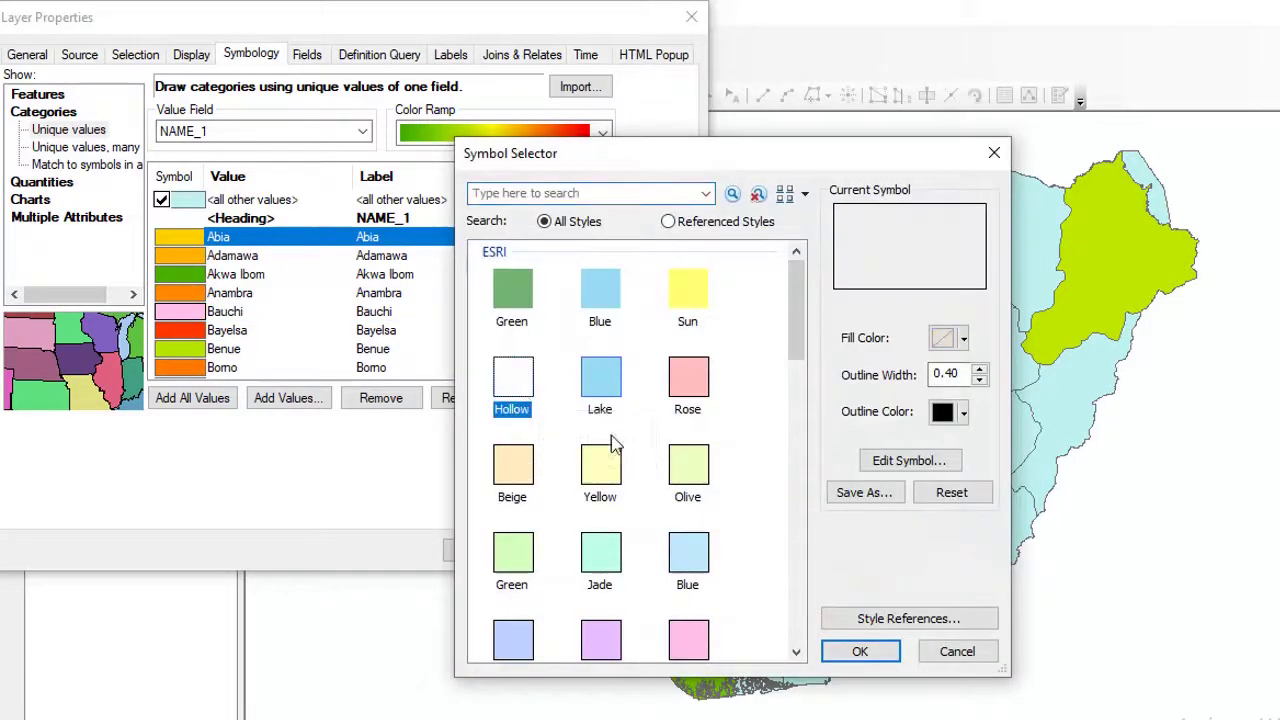
pyautogui.click(860, 652)
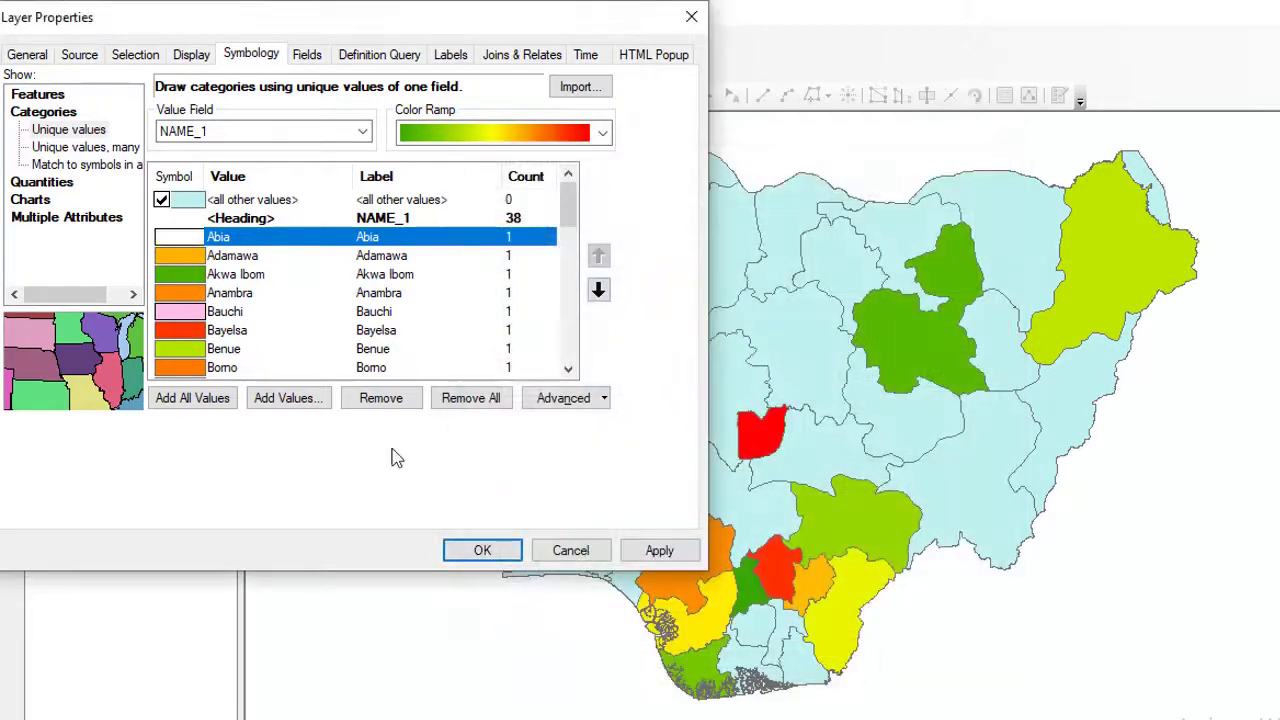
pyautogui.click(650, 551)
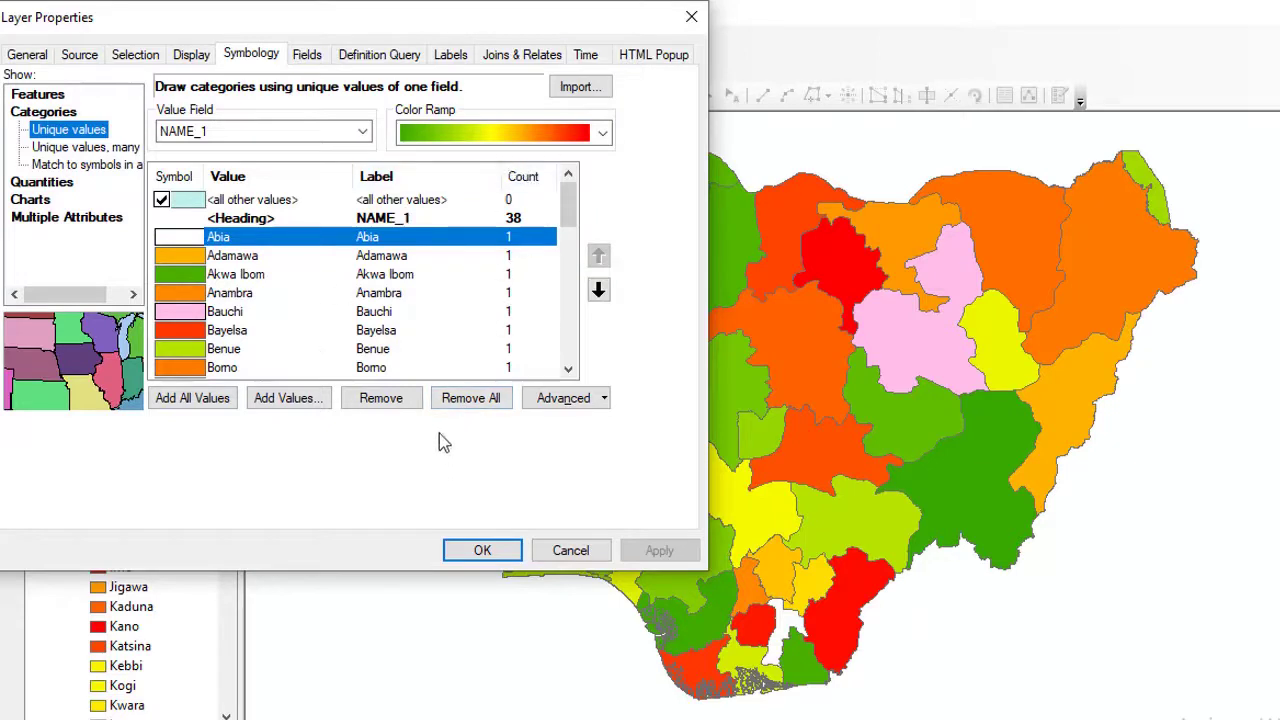
# Remove the Anambra, Adamawa and Borno categories and apply
pyautogui.click(203, 291)
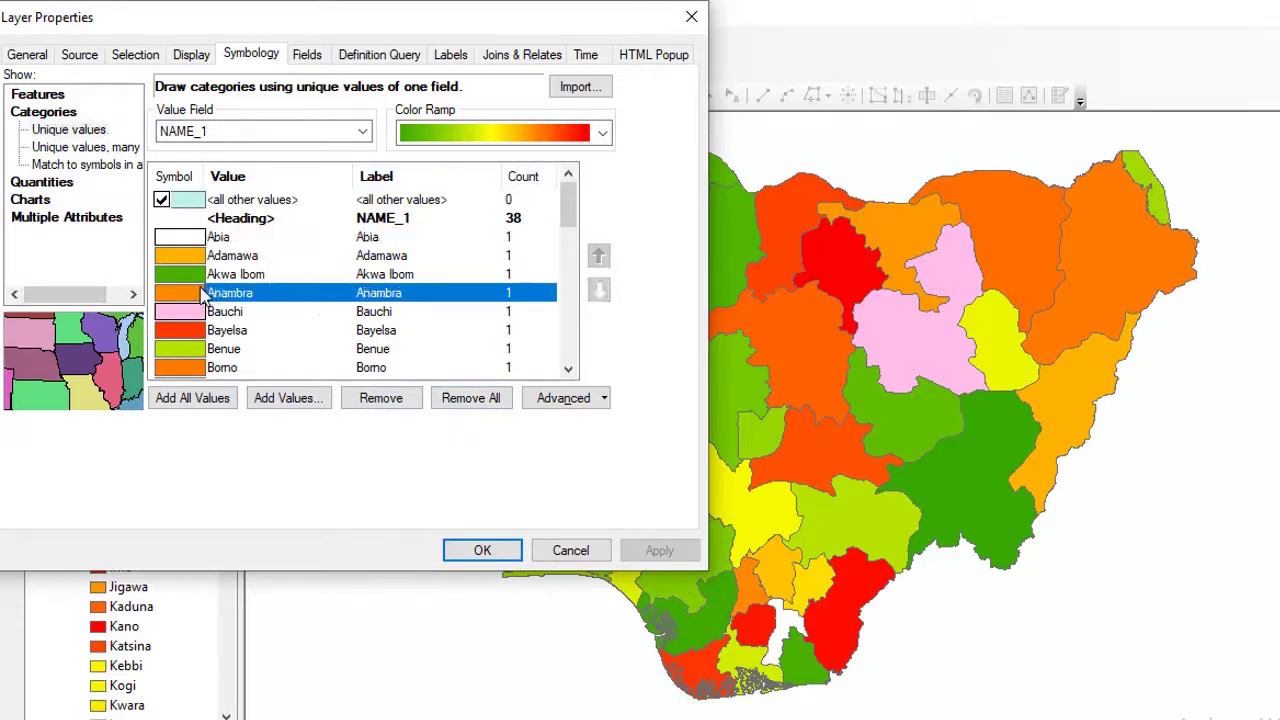
pyautogui.click(376, 397)
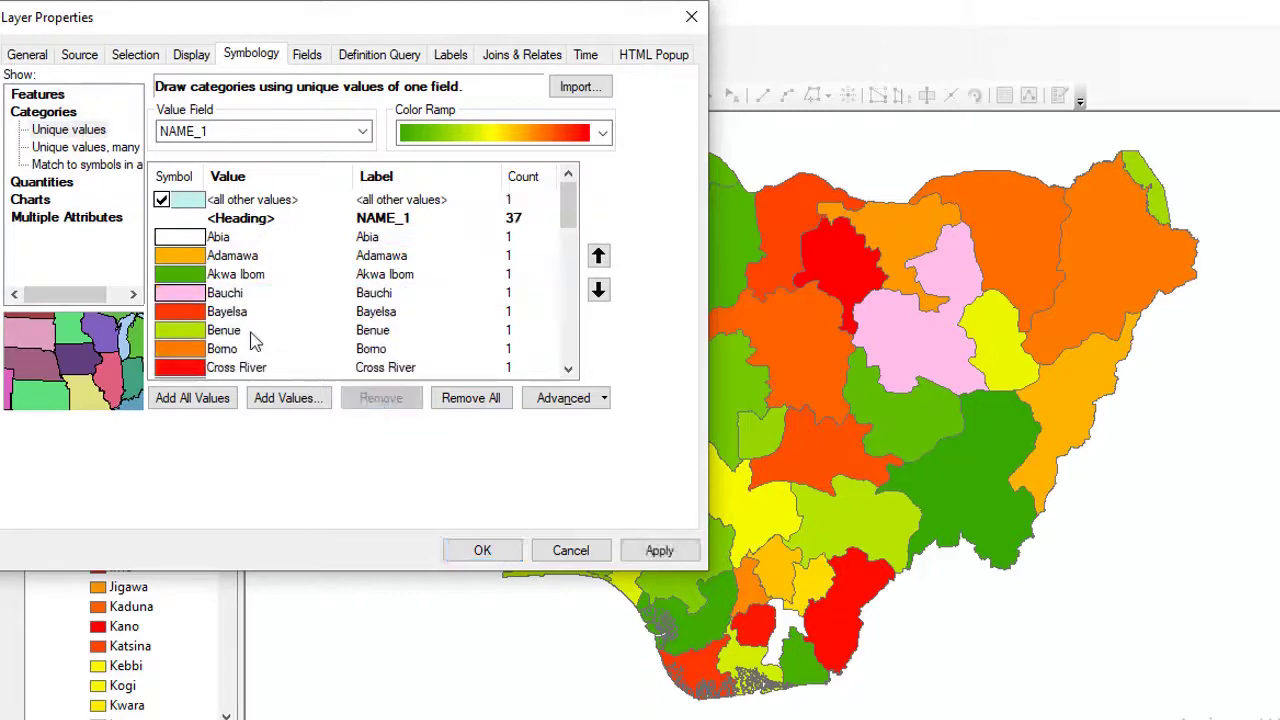
pyautogui.click(220, 257)
pyautogui.click(395, 400)
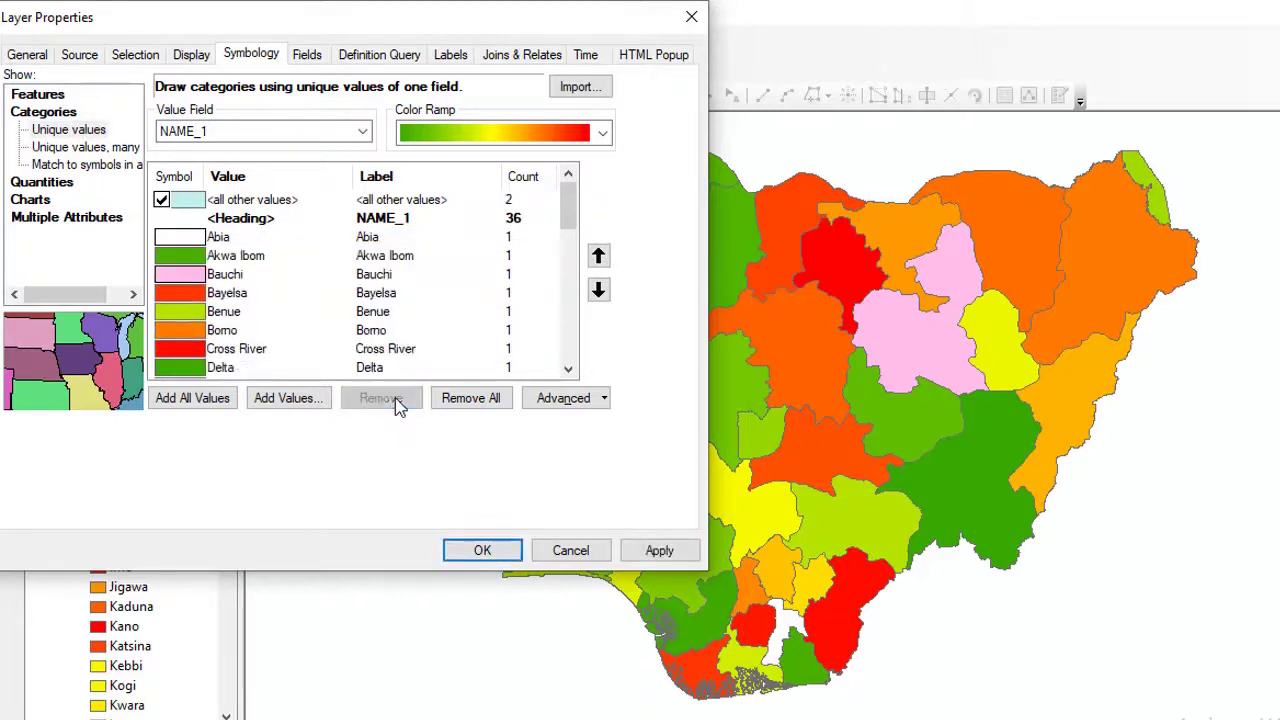
pyautogui.click(183, 328)
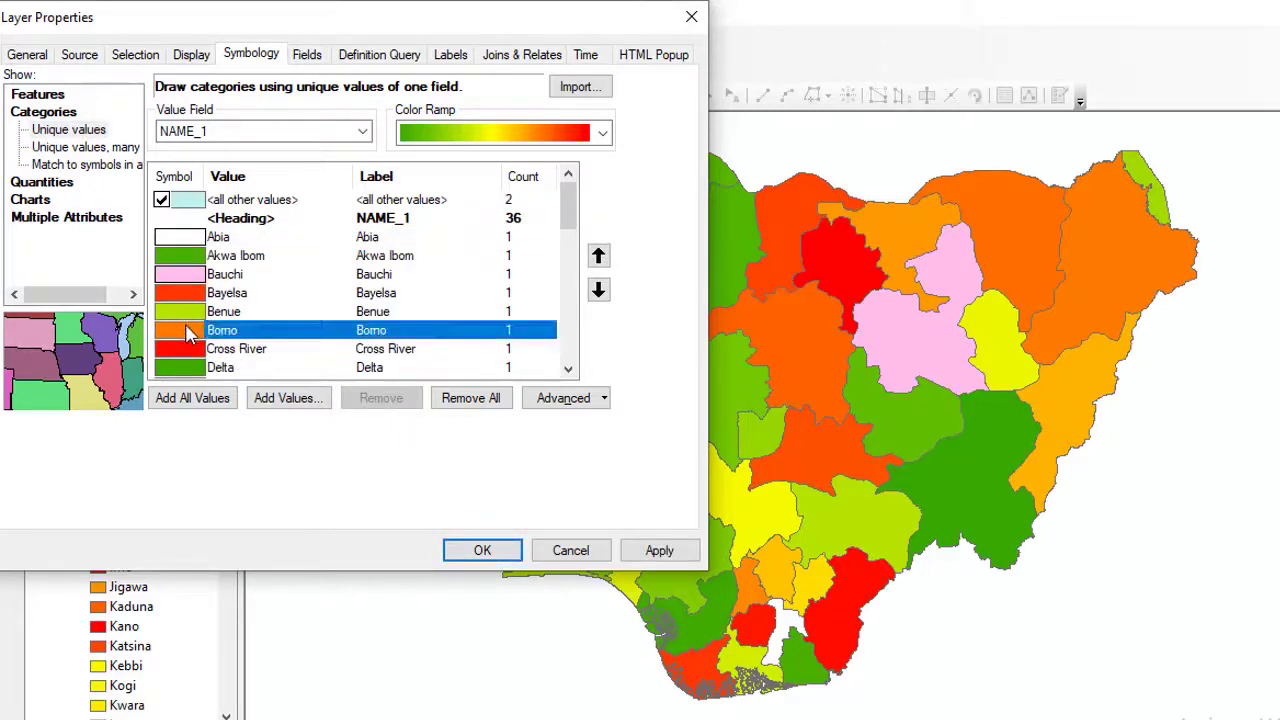
pyautogui.click(381, 398)
pyautogui.click(663, 550)
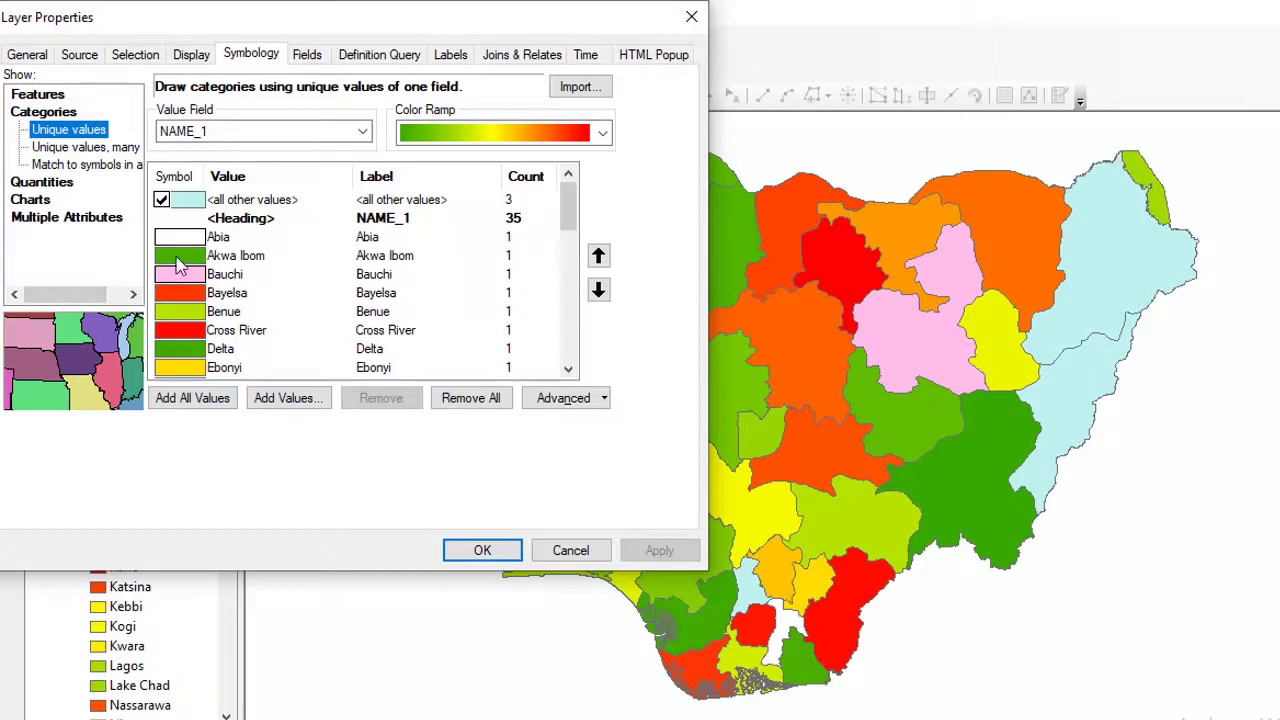
# Turn <all other values> off and back on, applying each time
pyautogui.click(160, 203)
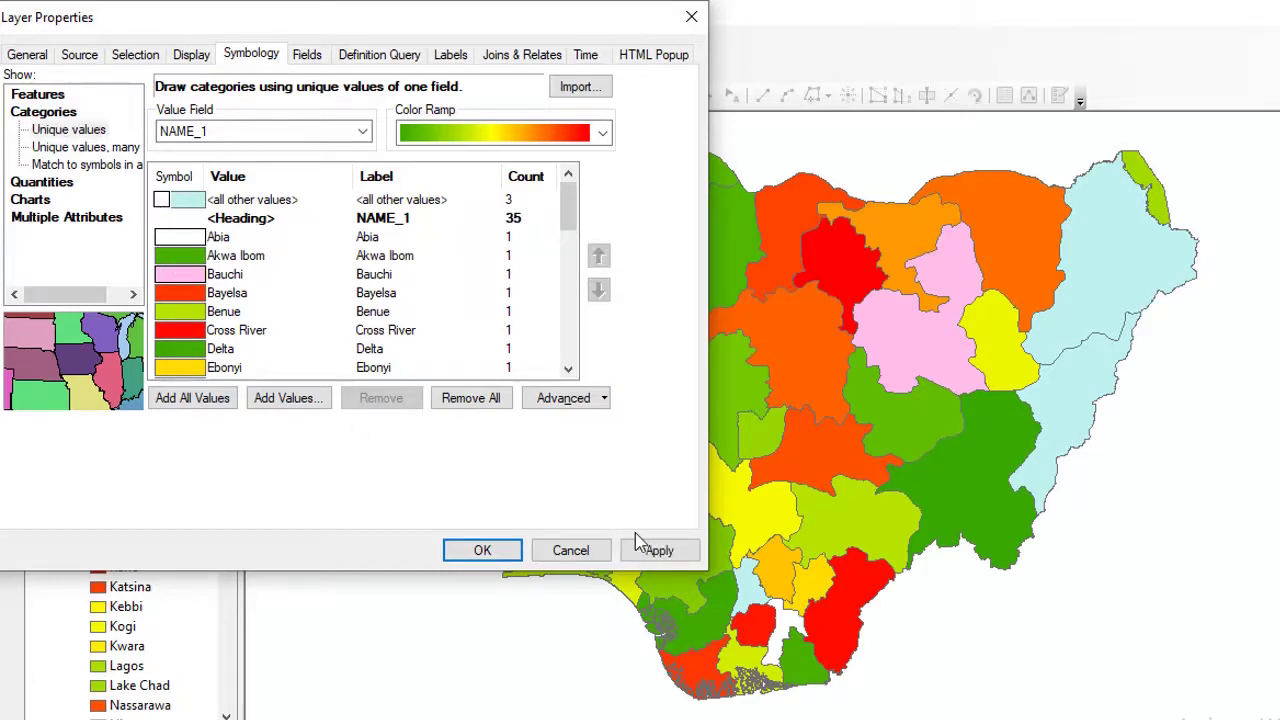
pyautogui.click(652, 553)
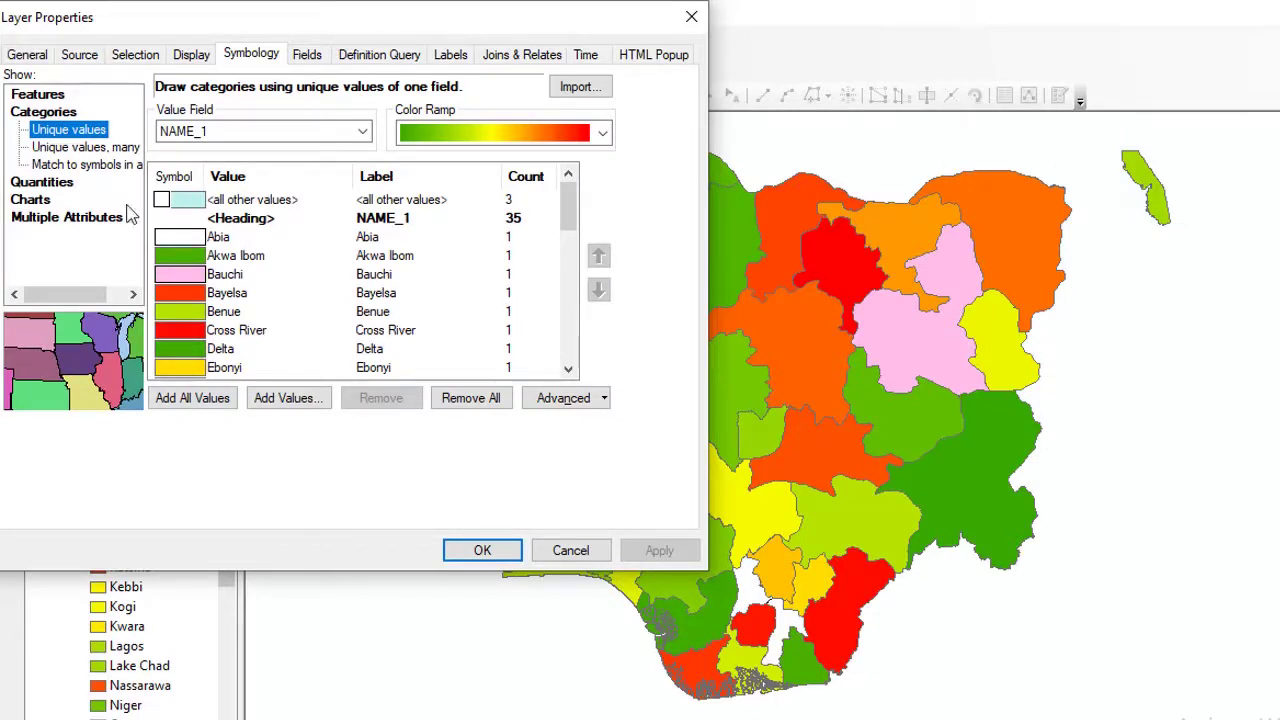
pyautogui.click(161, 201)
pyautogui.click(648, 551)
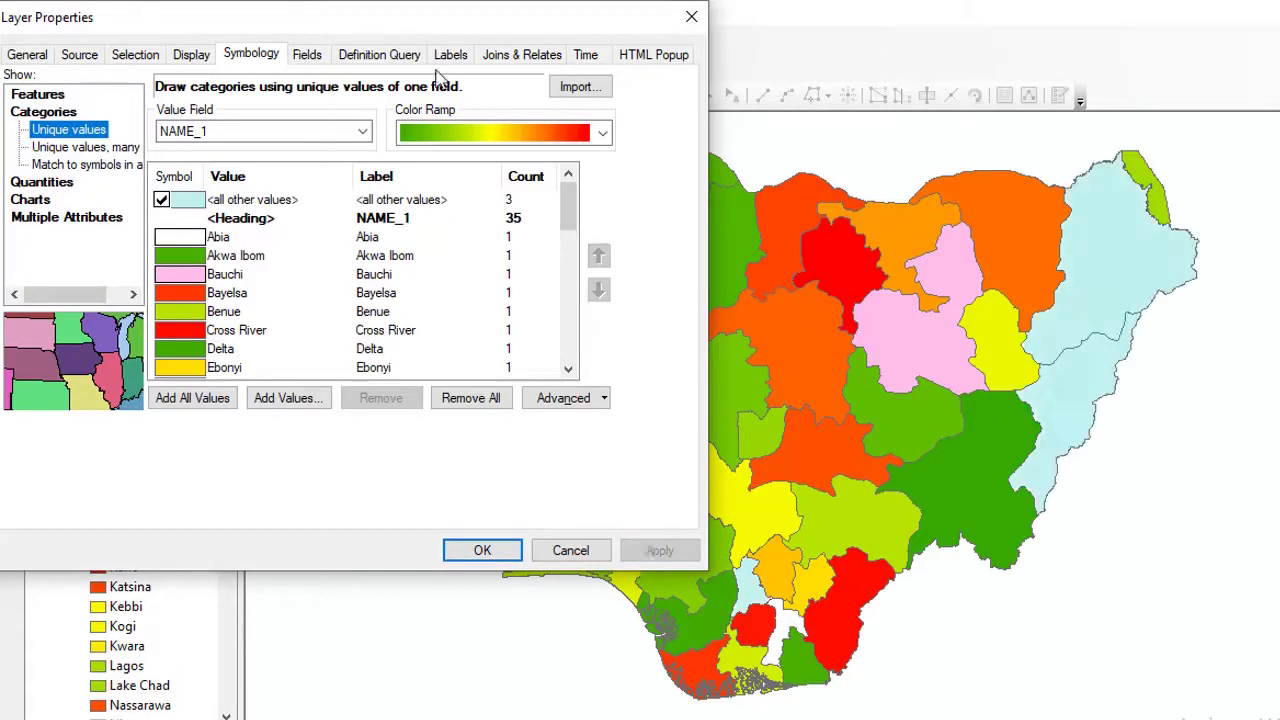
# Try two multicolour ramps, including a yellow-heavy one, on the state categories and apply each
pyautogui.click(603, 135)
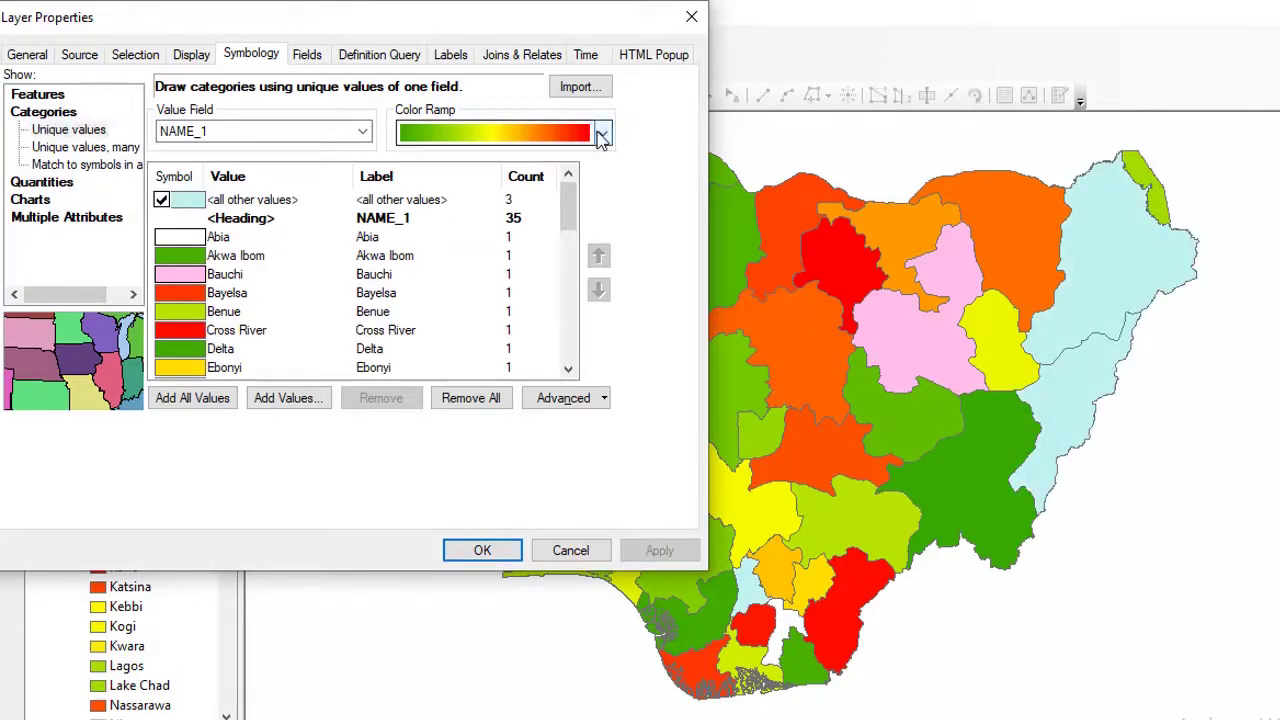
pyautogui.click(603, 135)
pyautogui.click(506, 232)
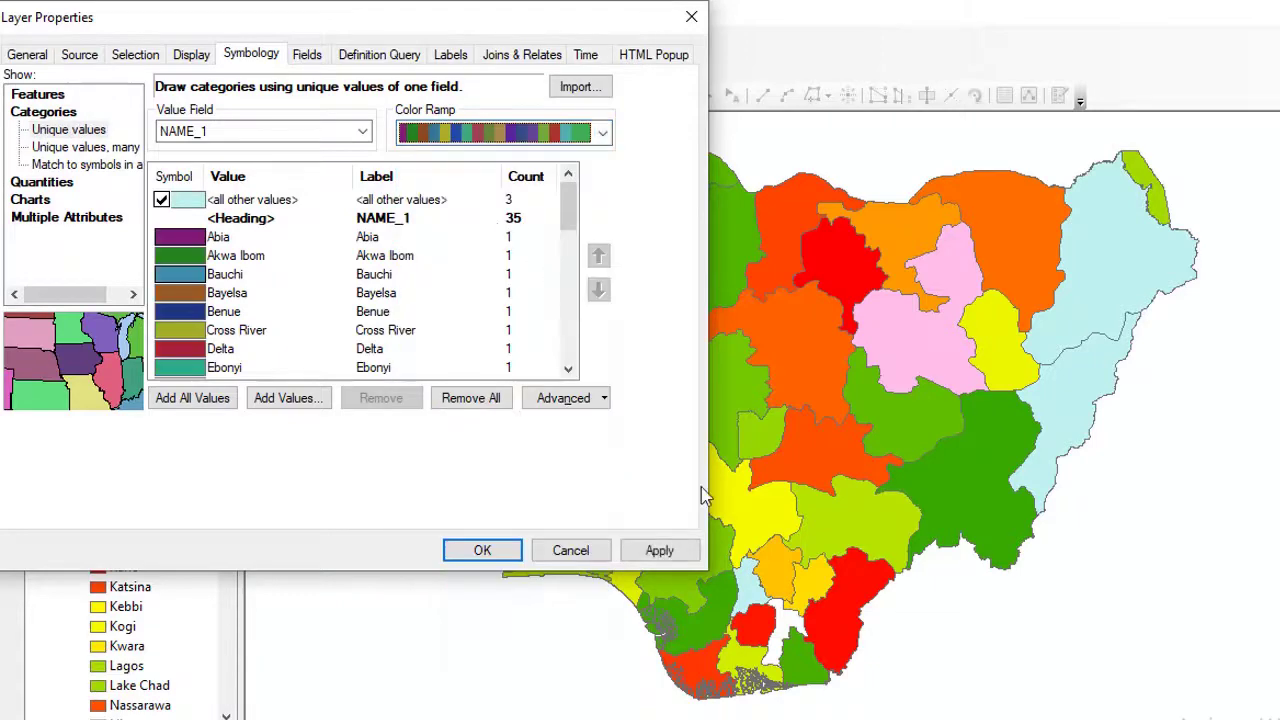
pyautogui.click(655, 549)
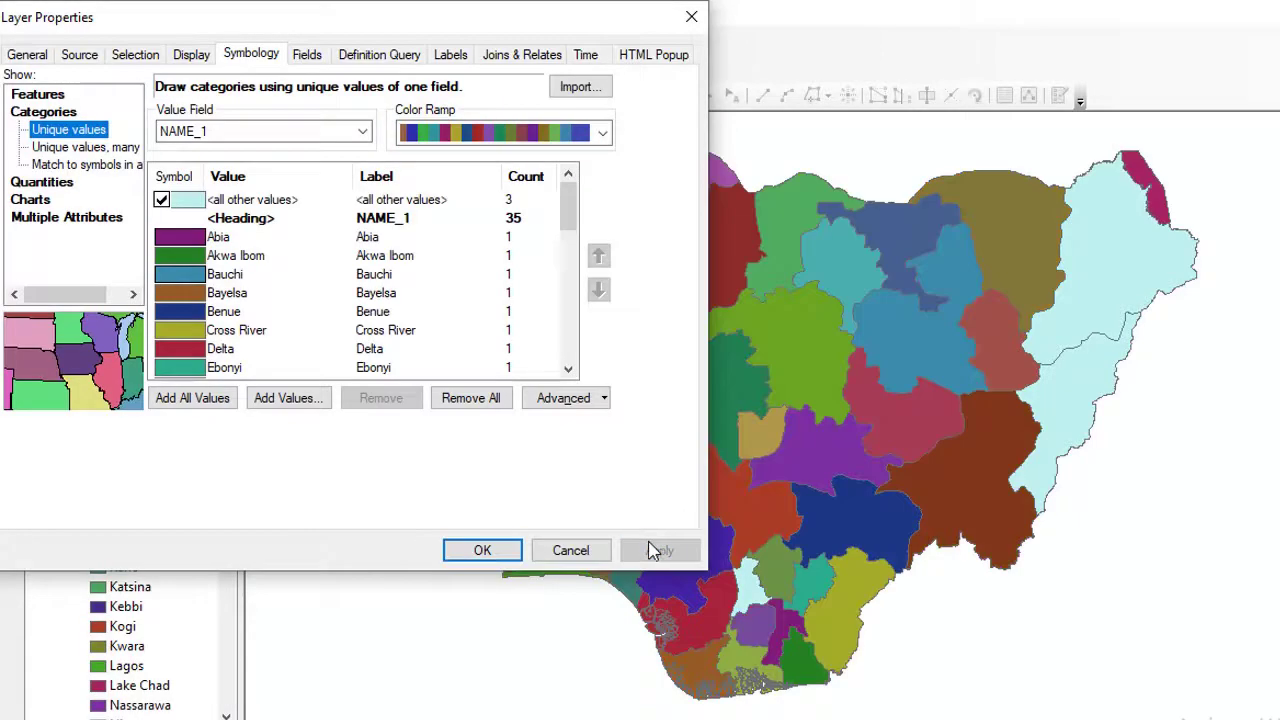
pyautogui.click(602, 133)
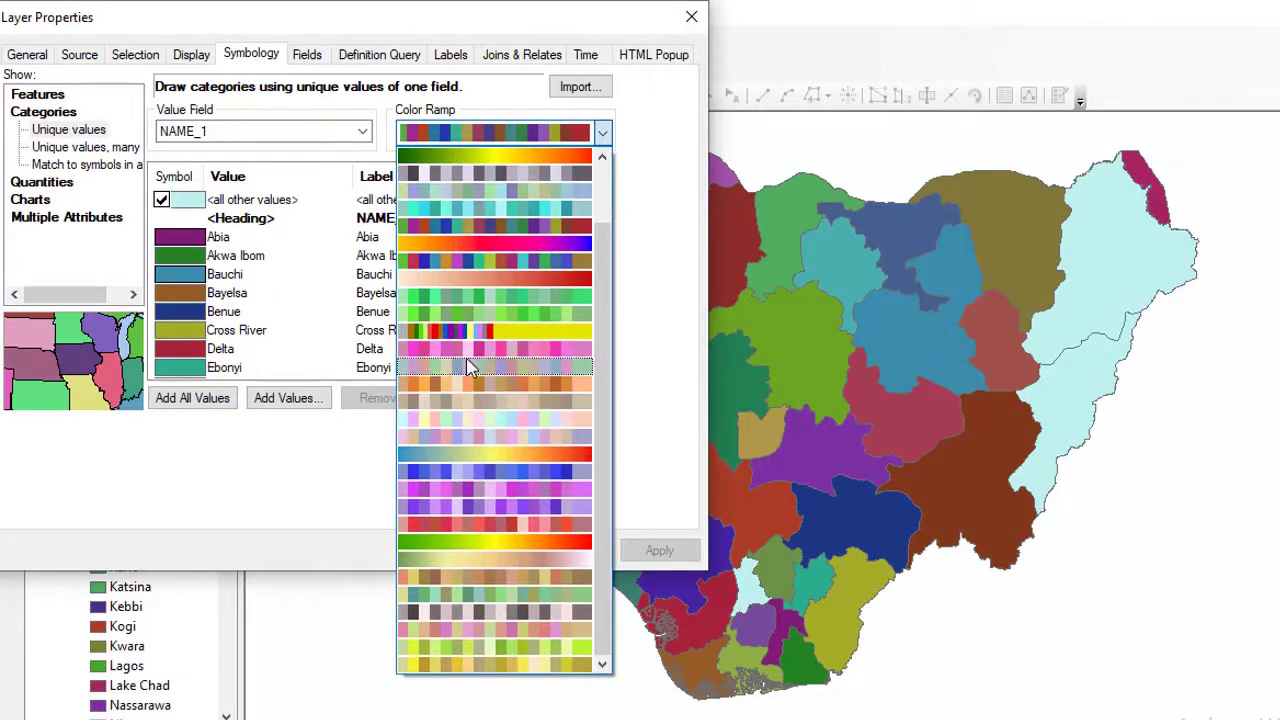
pyautogui.click(466, 334)
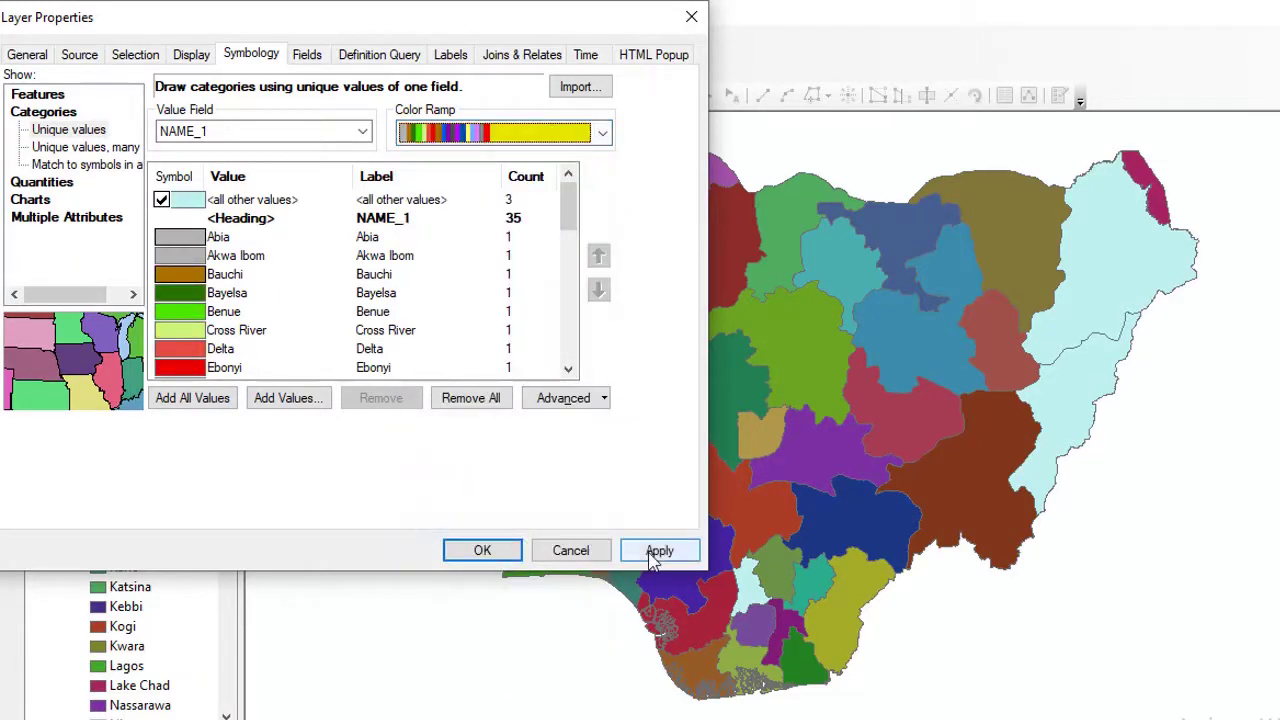
pyautogui.click(656, 550)
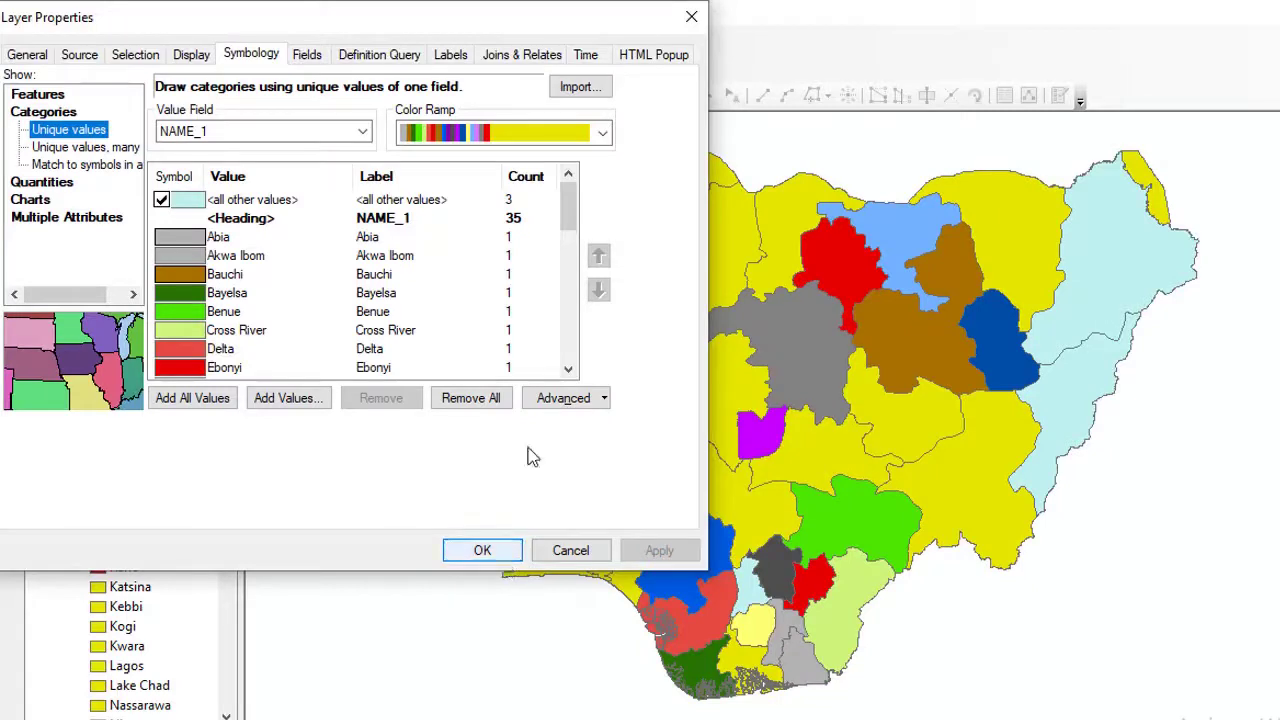
# Apply the white-to-red colour ramp to the state categories
pyautogui.click(605, 135)
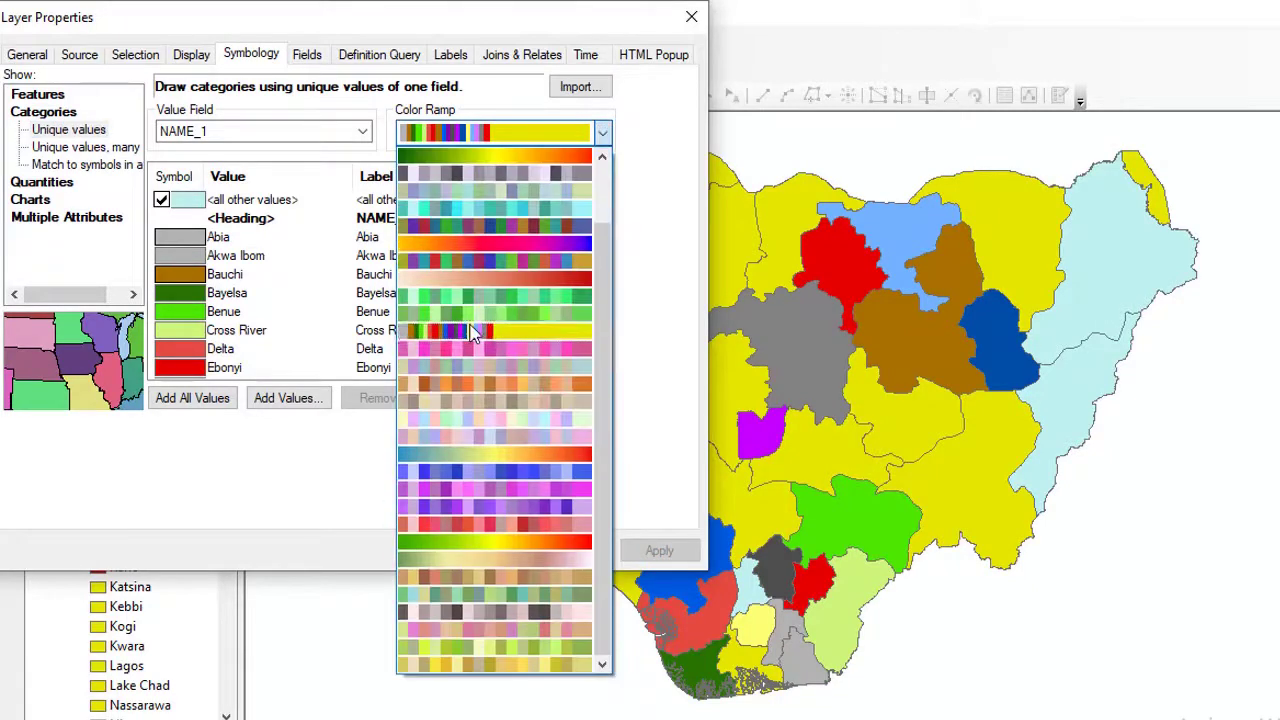
pyautogui.click(457, 287)
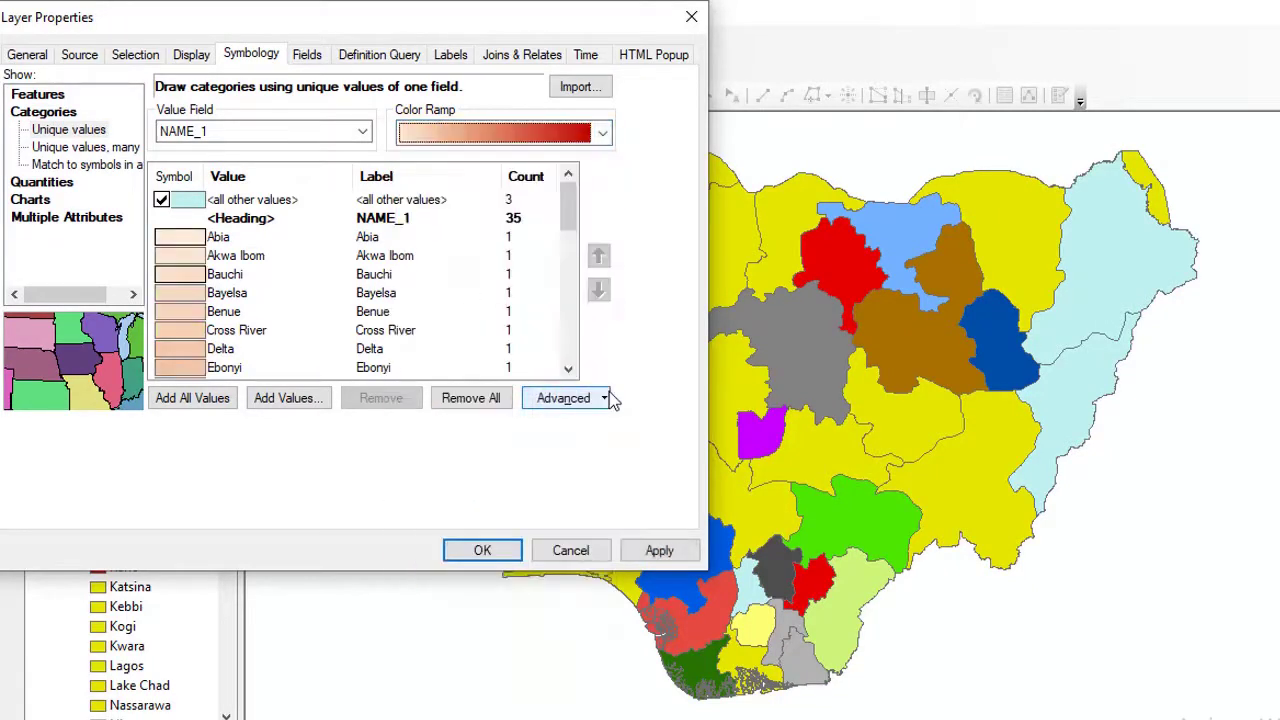
pyautogui.click(659, 550)
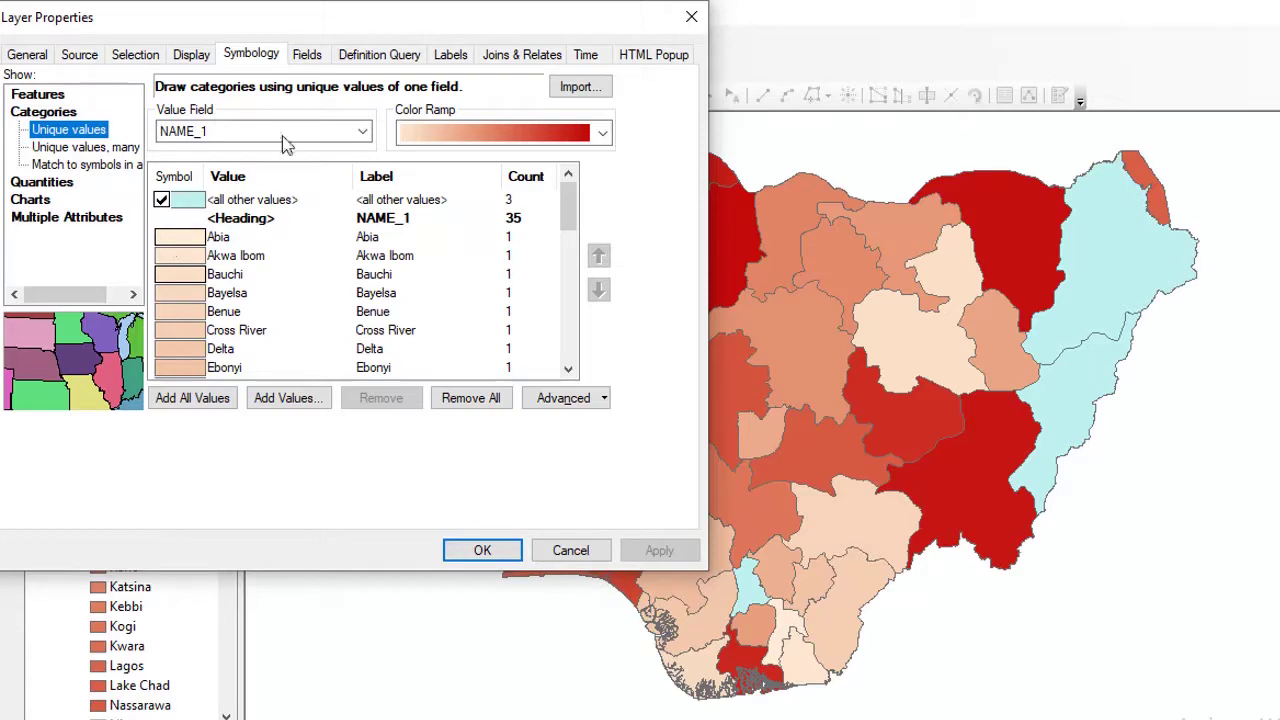
pyautogui.click(364, 132)
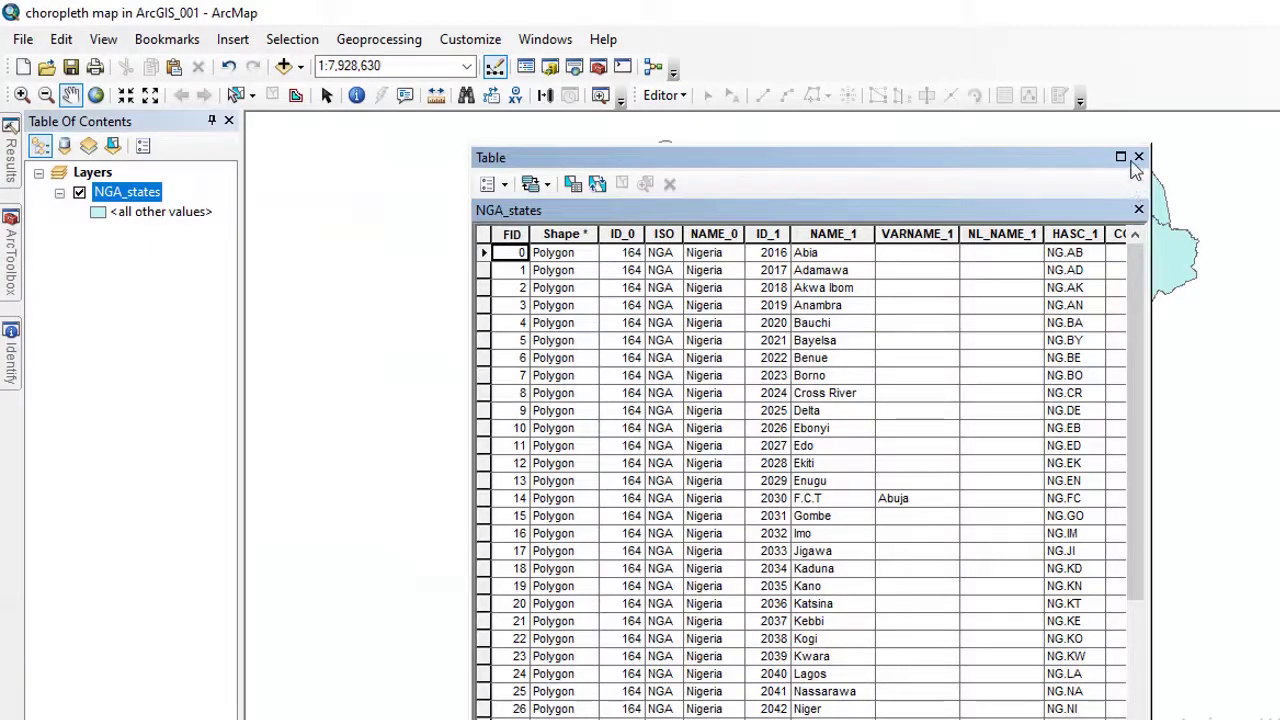
# Review the NGA_states attribute table, then open the layer properties moved beside the map
pyautogui.click(1138, 158)
pyautogui.rightClick(112, 191)
pyautogui.click(160, 253)
pyautogui.click(1138, 157)
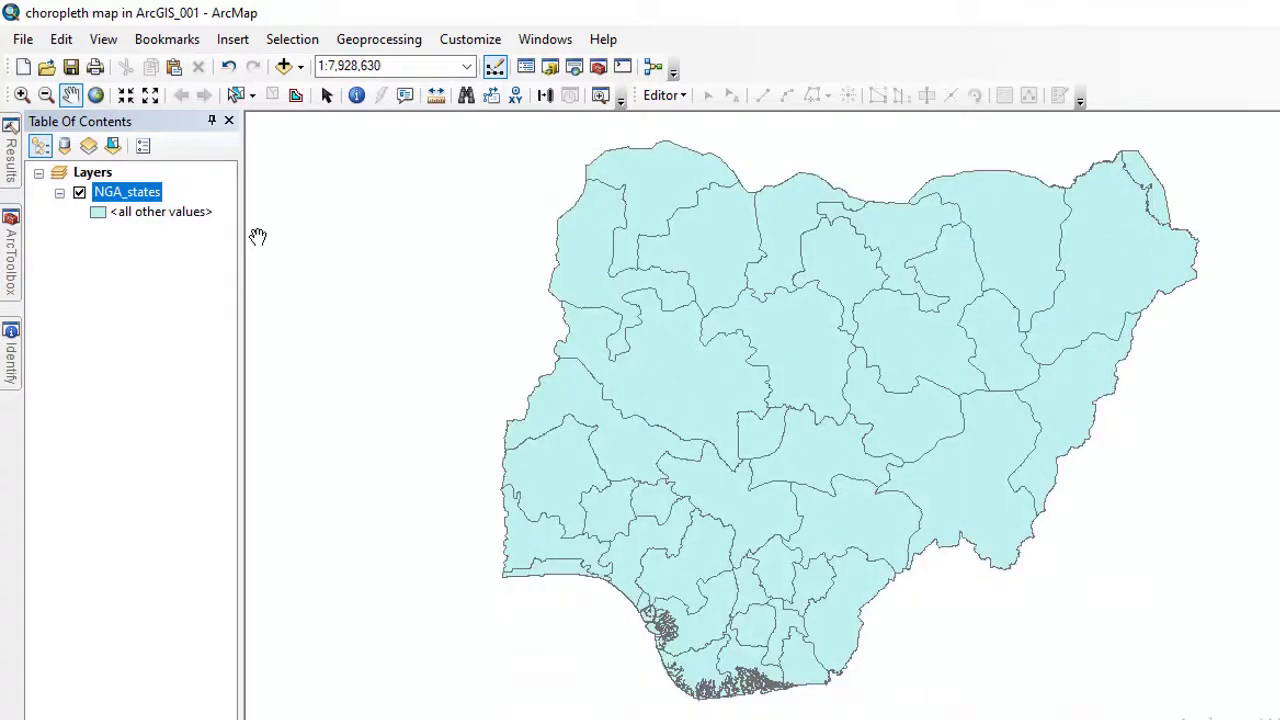
pyautogui.doubleClick(114, 196)
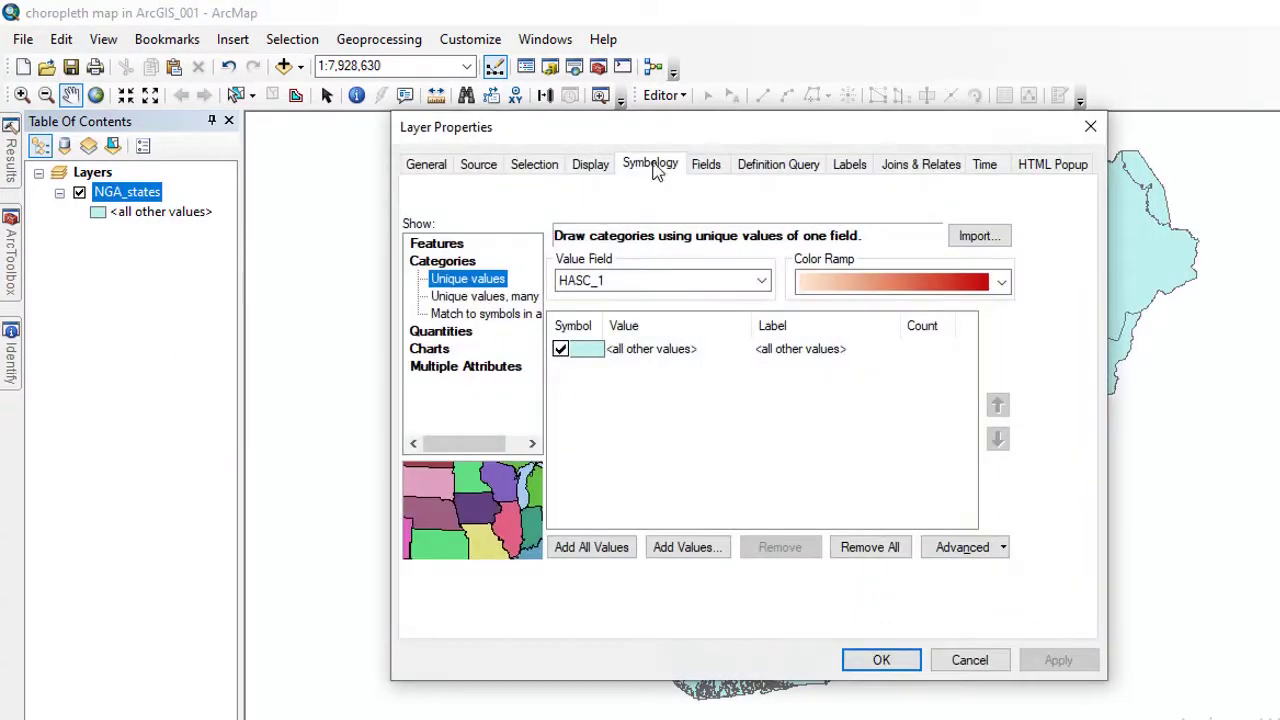
pyautogui.moveTo(645, 130); pyautogui.dragTo(275, 155)
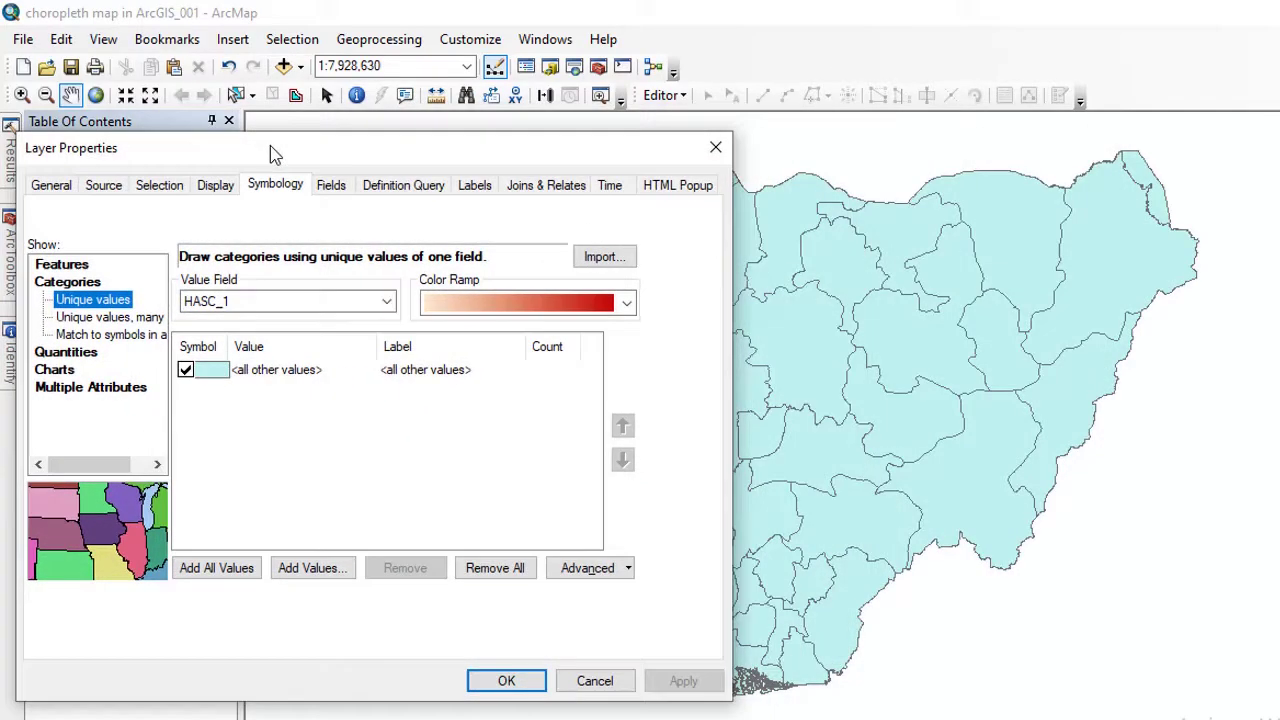
# Categorise the states by all 38 ID_1 values and apply a lighter green-to-red ramp
pyautogui.click(365, 302)
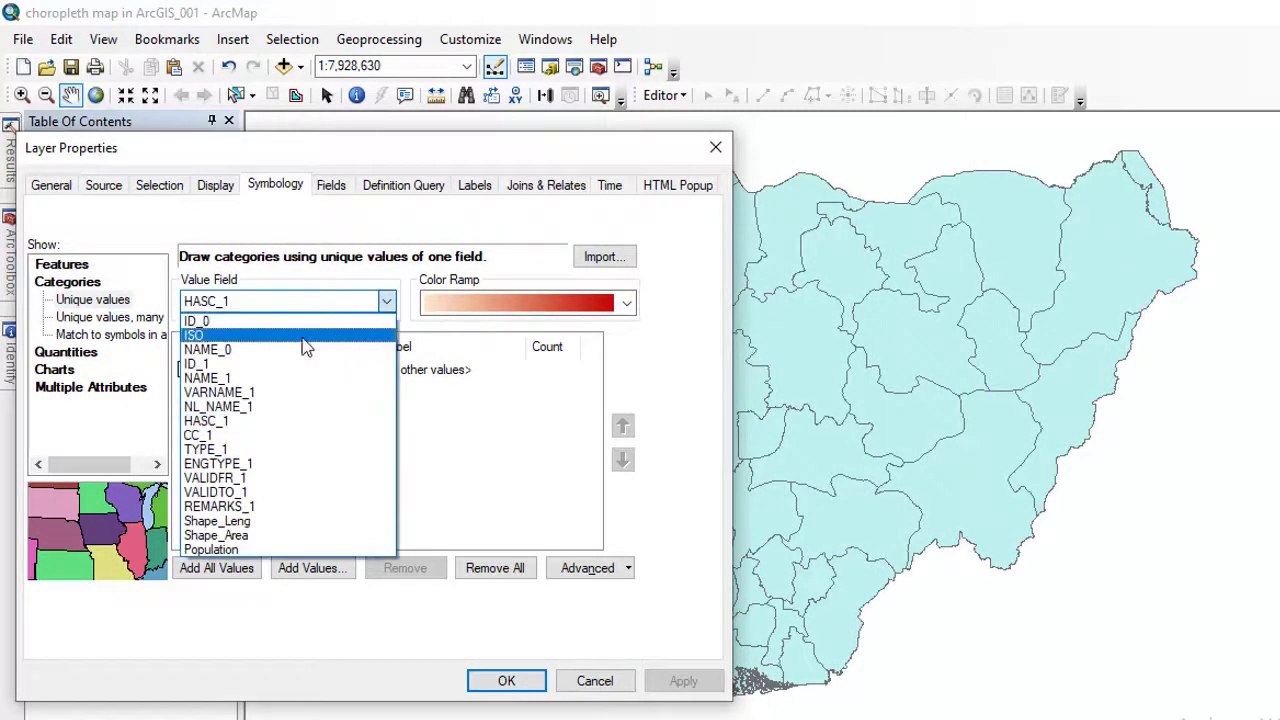
pyautogui.click(270, 364)
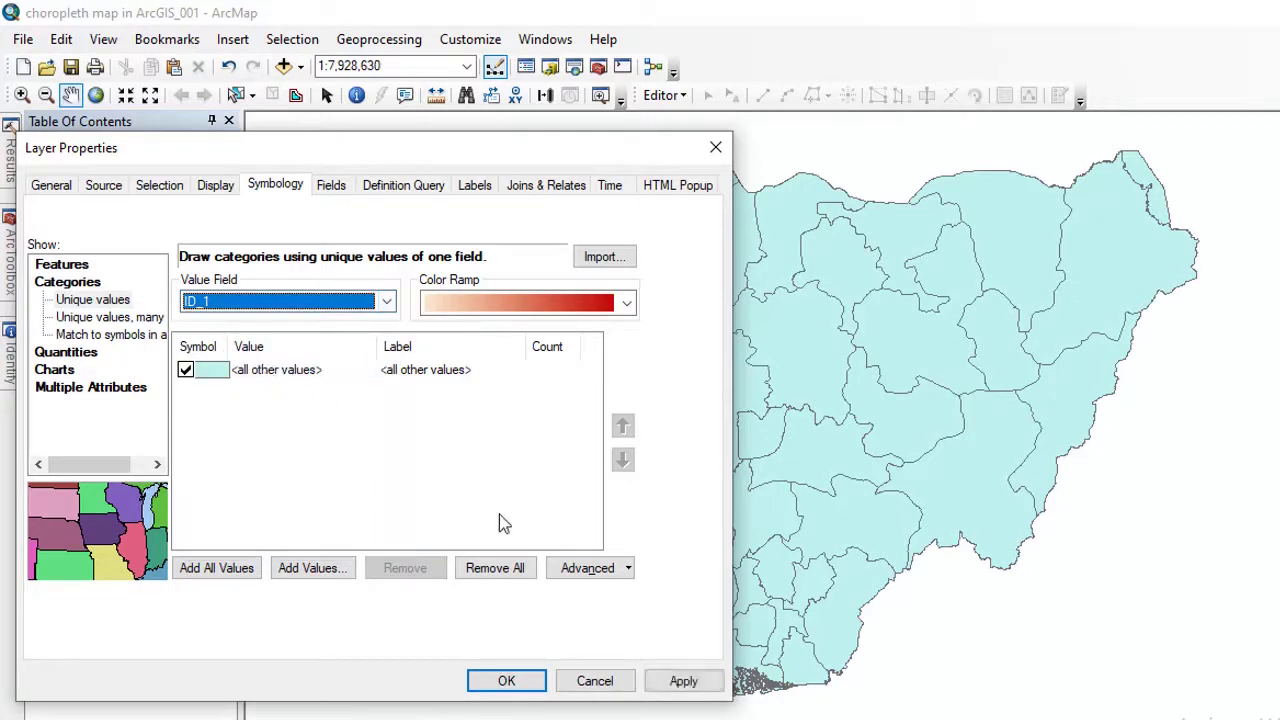
pyautogui.click(212, 569)
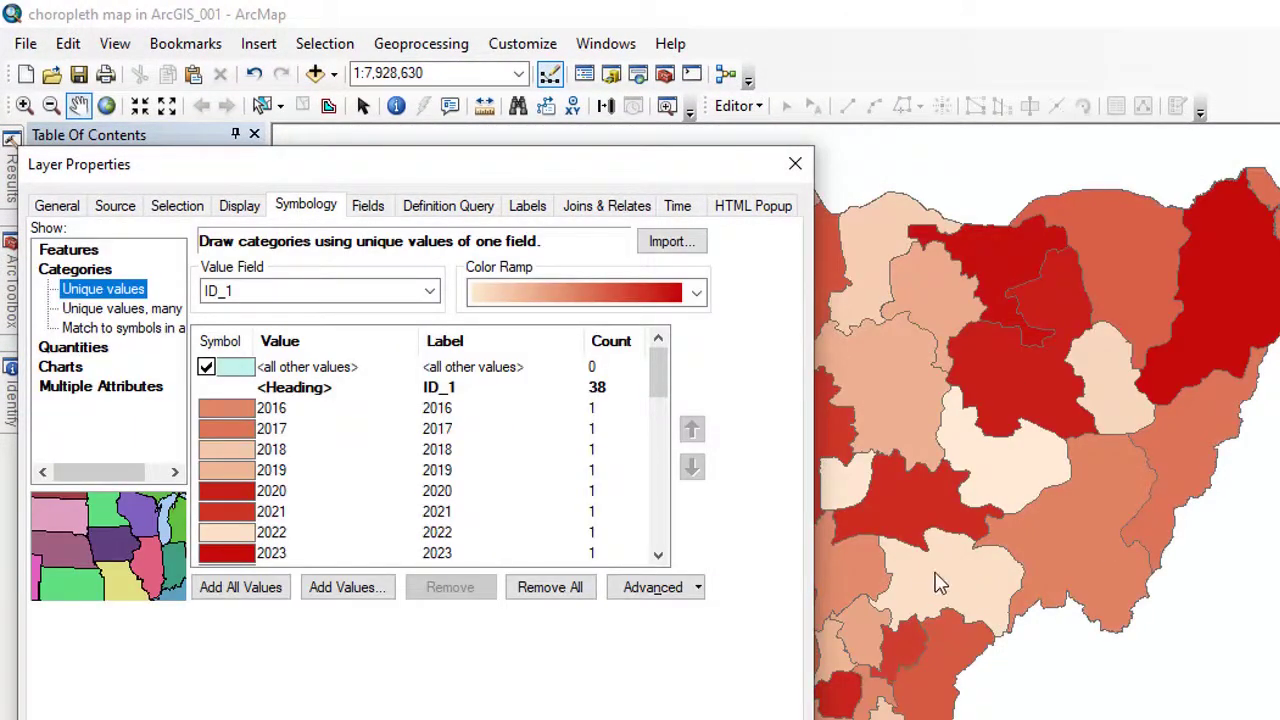
pyautogui.click(678, 291)
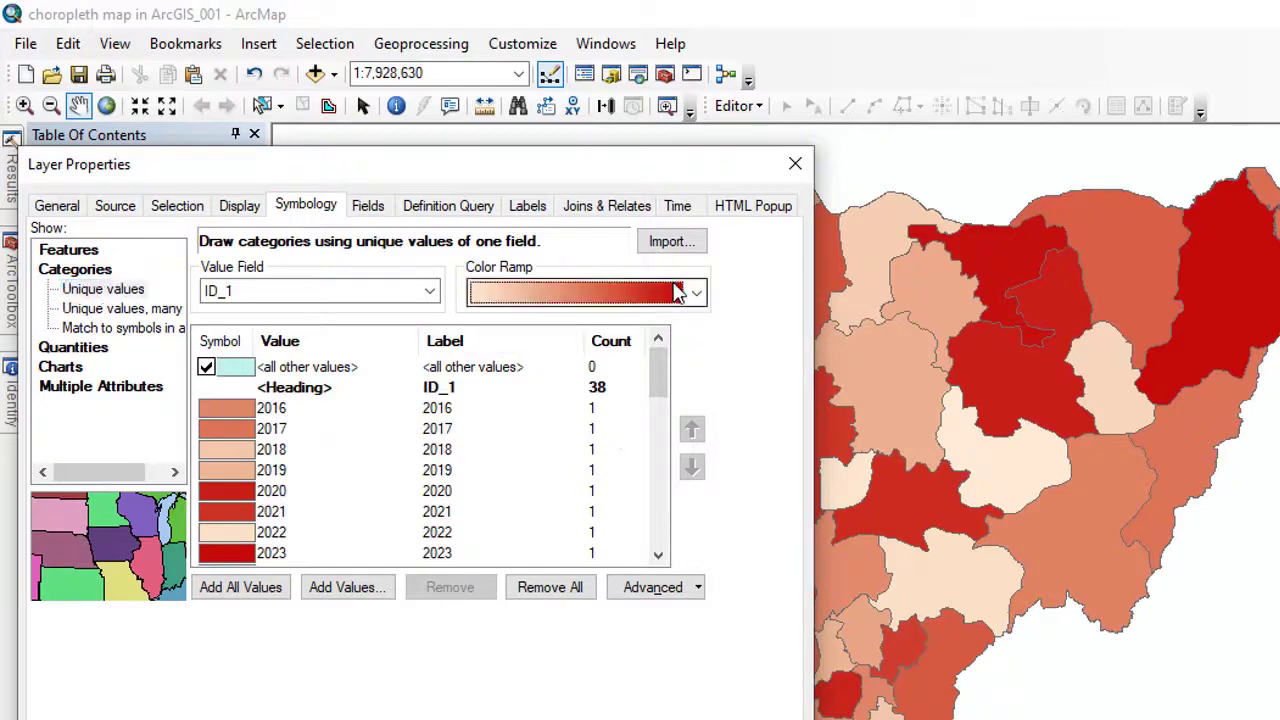
pyautogui.click(678, 291)
pyautogui.click(590, 320)
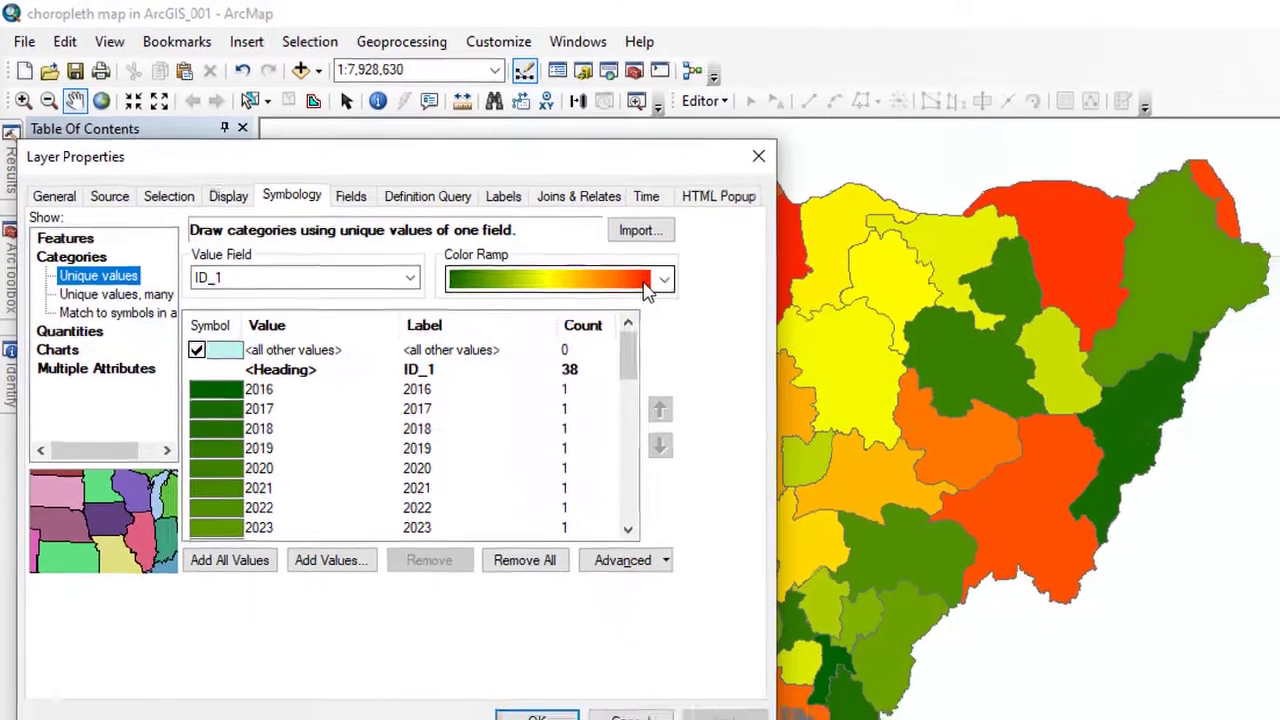
pyautogui.click(647, 290)
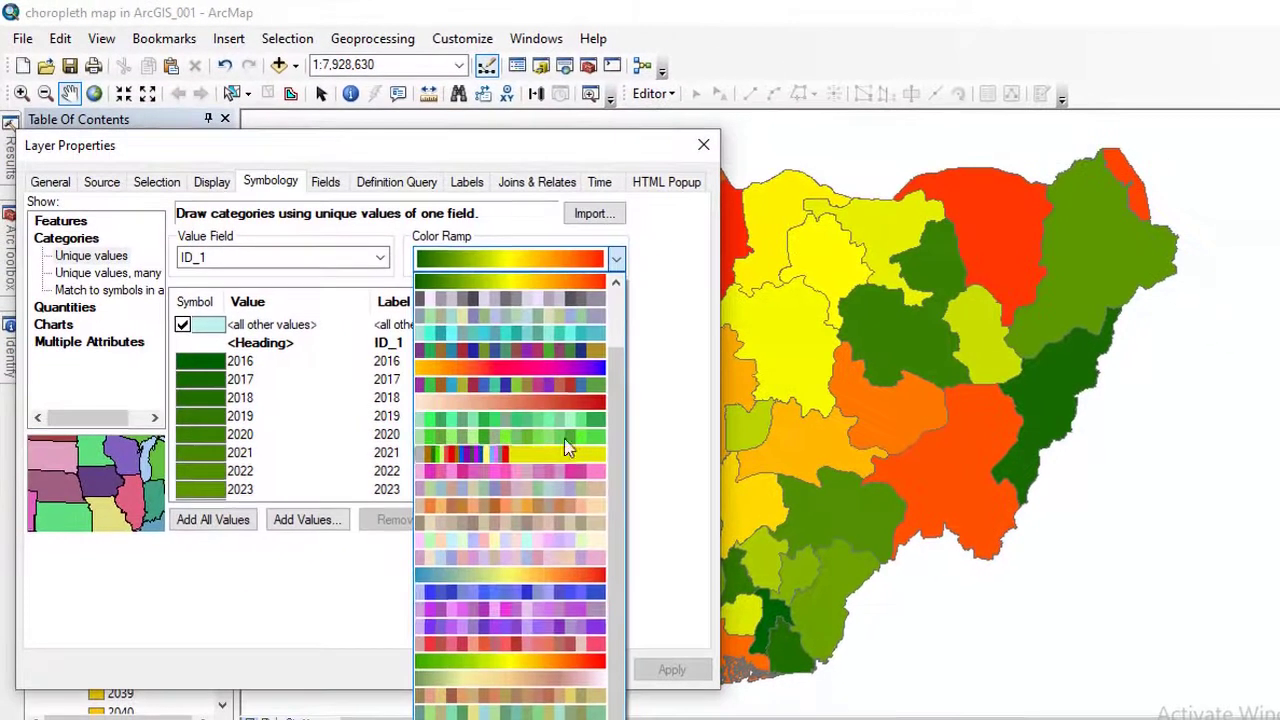
pyautogui.click(591, 718)
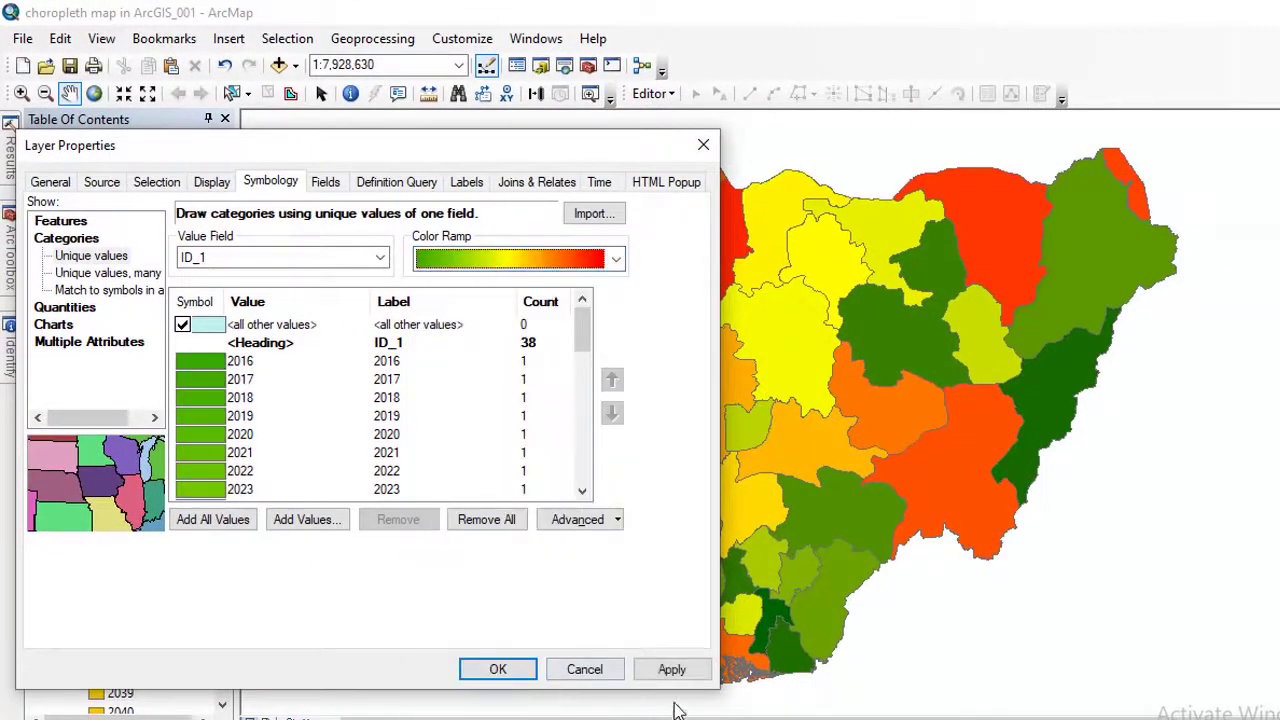
pyautogui.click(671, 669)
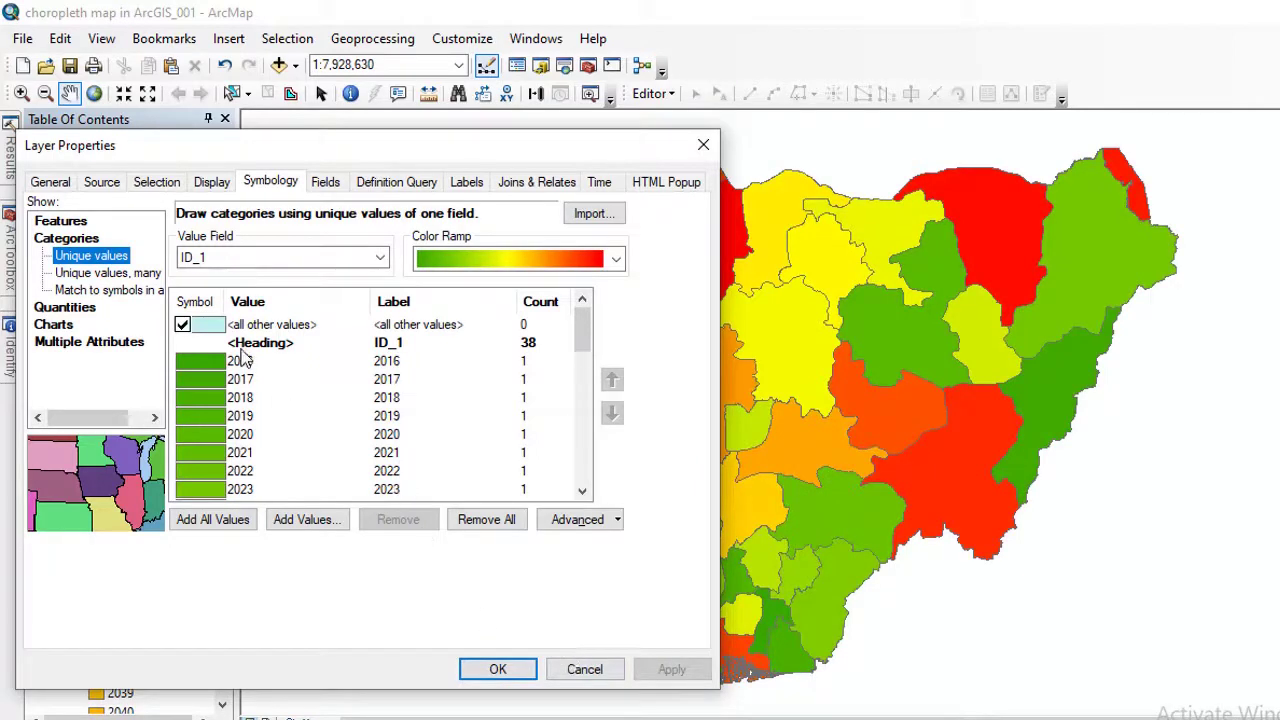
pyautogui.click(380, 257)
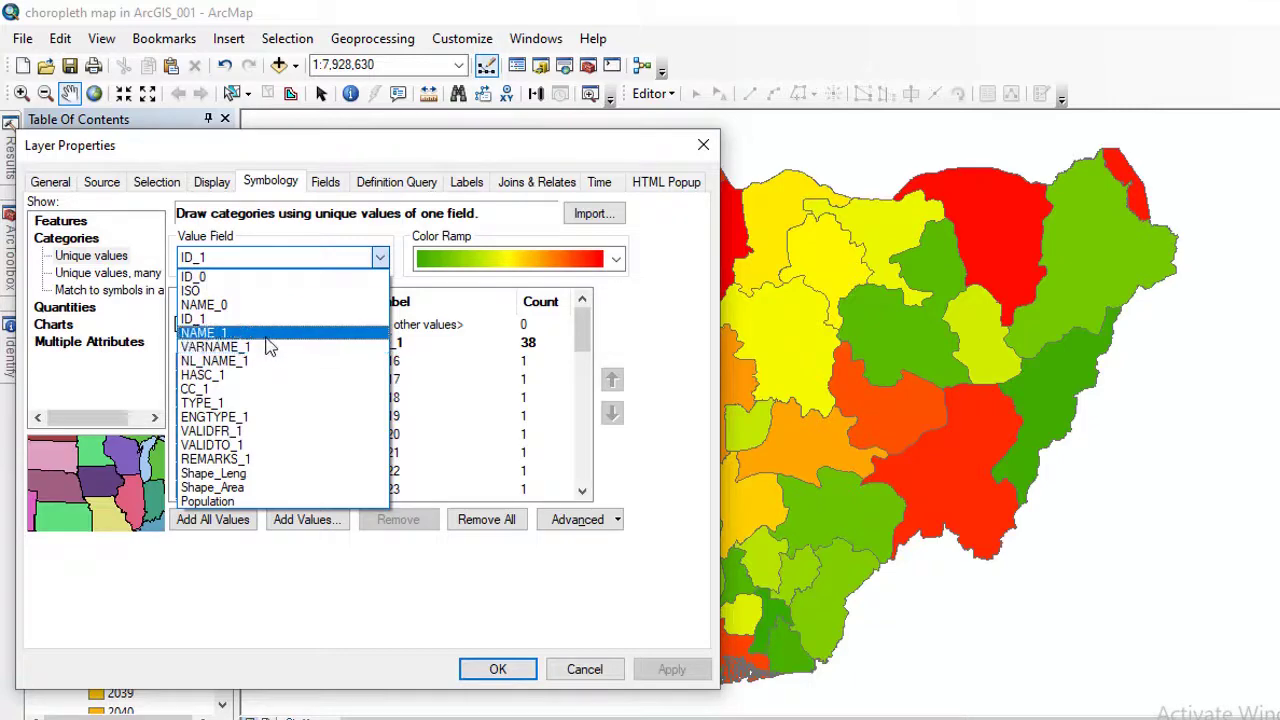
# Switch the value field to NAME_1, add all 38 state names, and apply
pyautogui.click(266, 335)
pyautogui.click(214, 519)
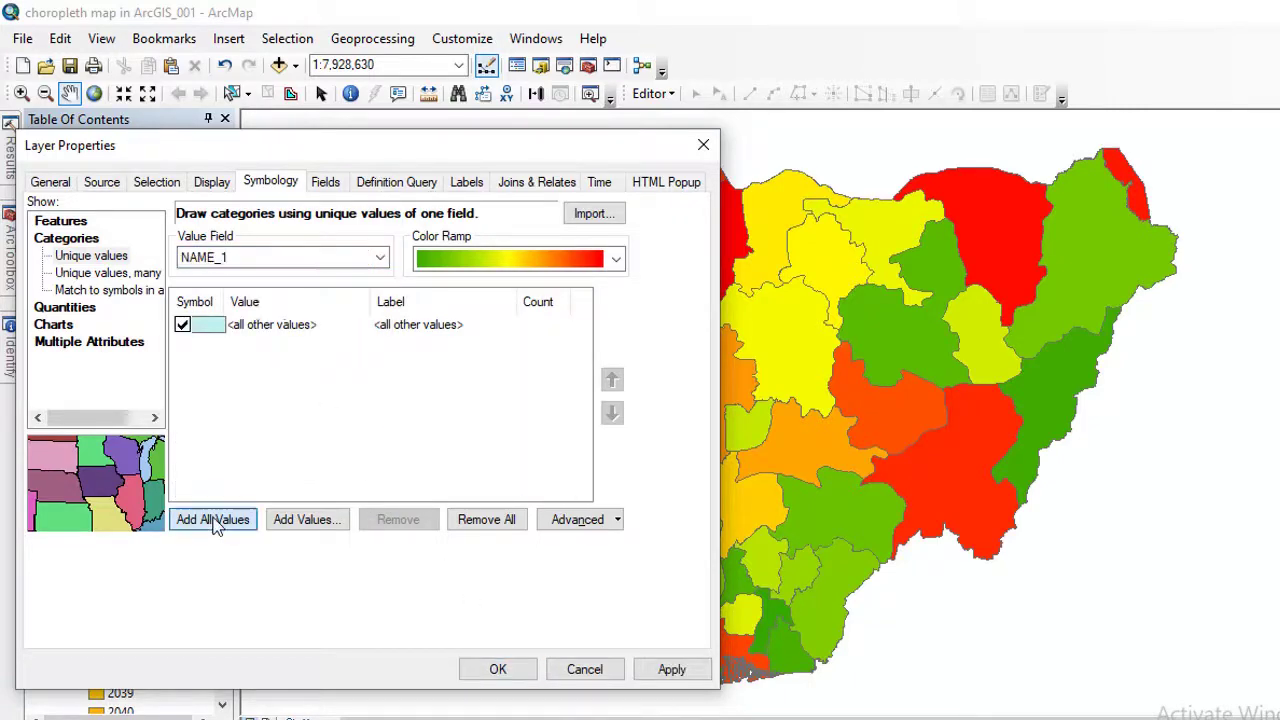
pyautogui.click(673, 670)
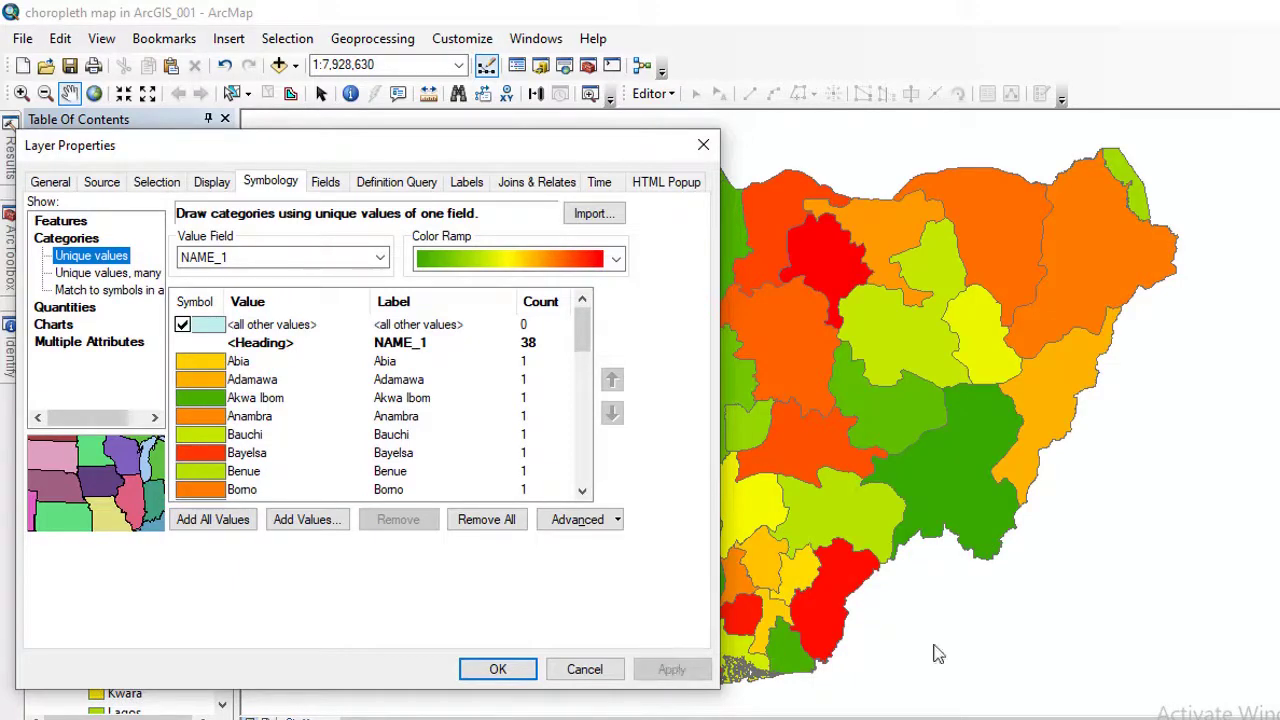
pyautogui.click(233, 366)
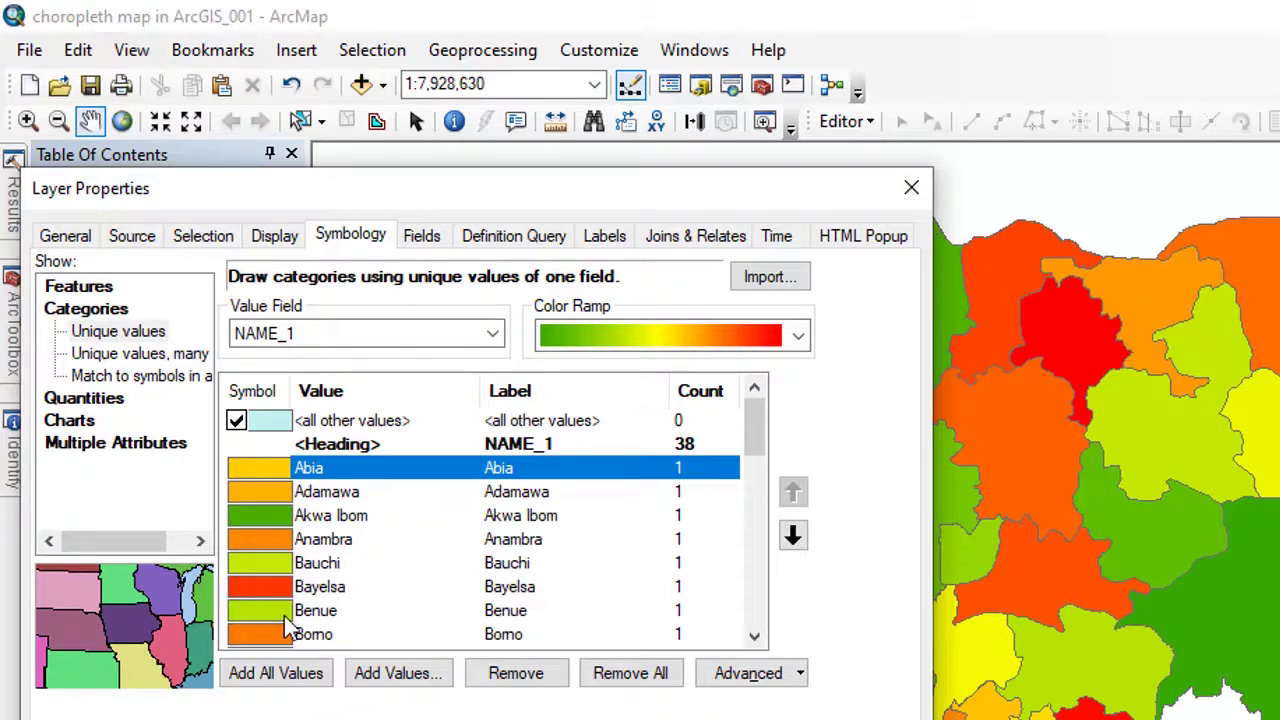
# Select Abia, Anambra, Ebonyi, Imo and Enugu together in the category list
pyautogui.keyDown('ctrl'); pyautogui.click(298, 541); pyautogui.keyUp('ctrl')
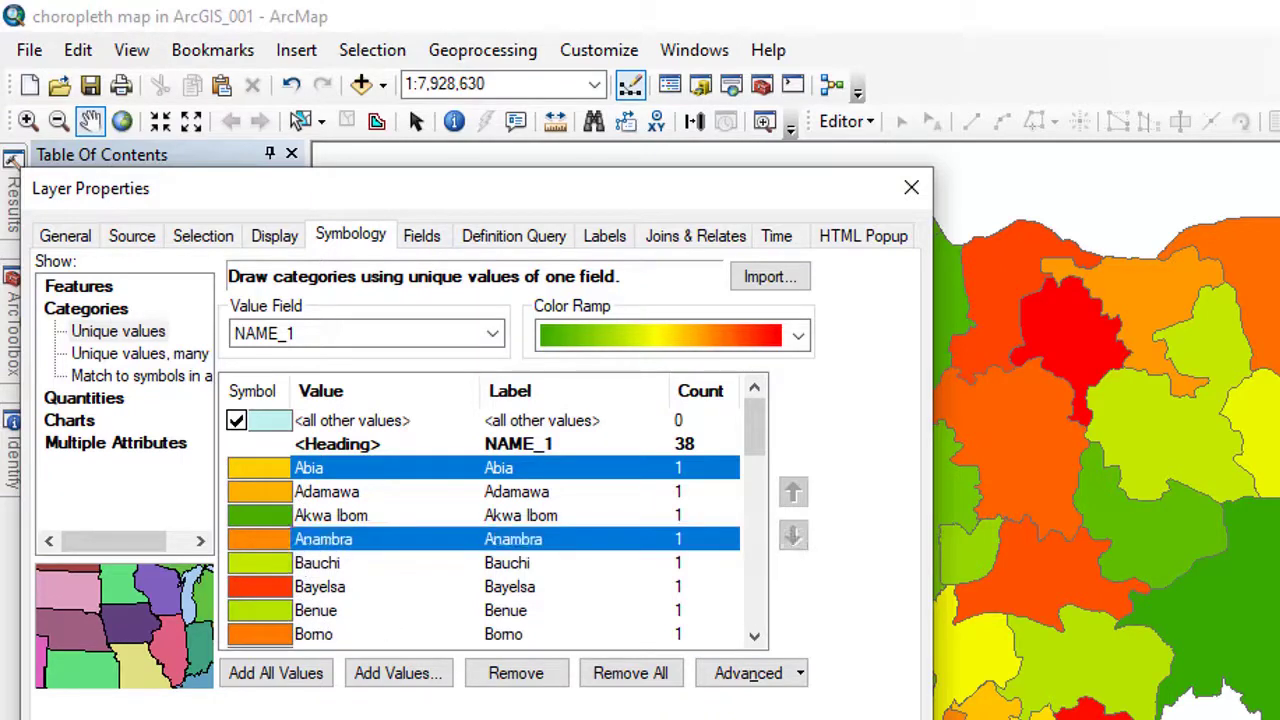
pyautogui.click(754, 637)
pyautogui.click(754, 637)
pyautogui.click(754, 637)
pyautogui.click(754, 637)
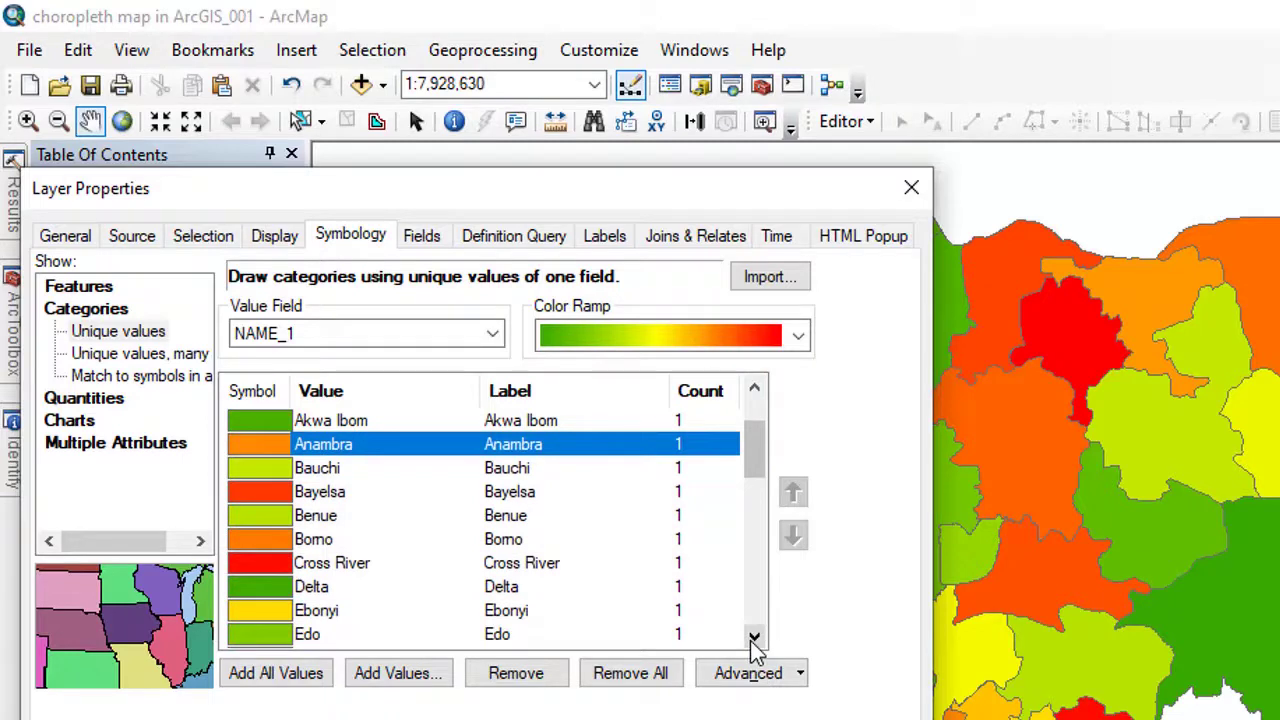
pyautogui.keyDown('ctrl'); pyautogui.click(305, 618); pyautogui.keyUp('ctrl')
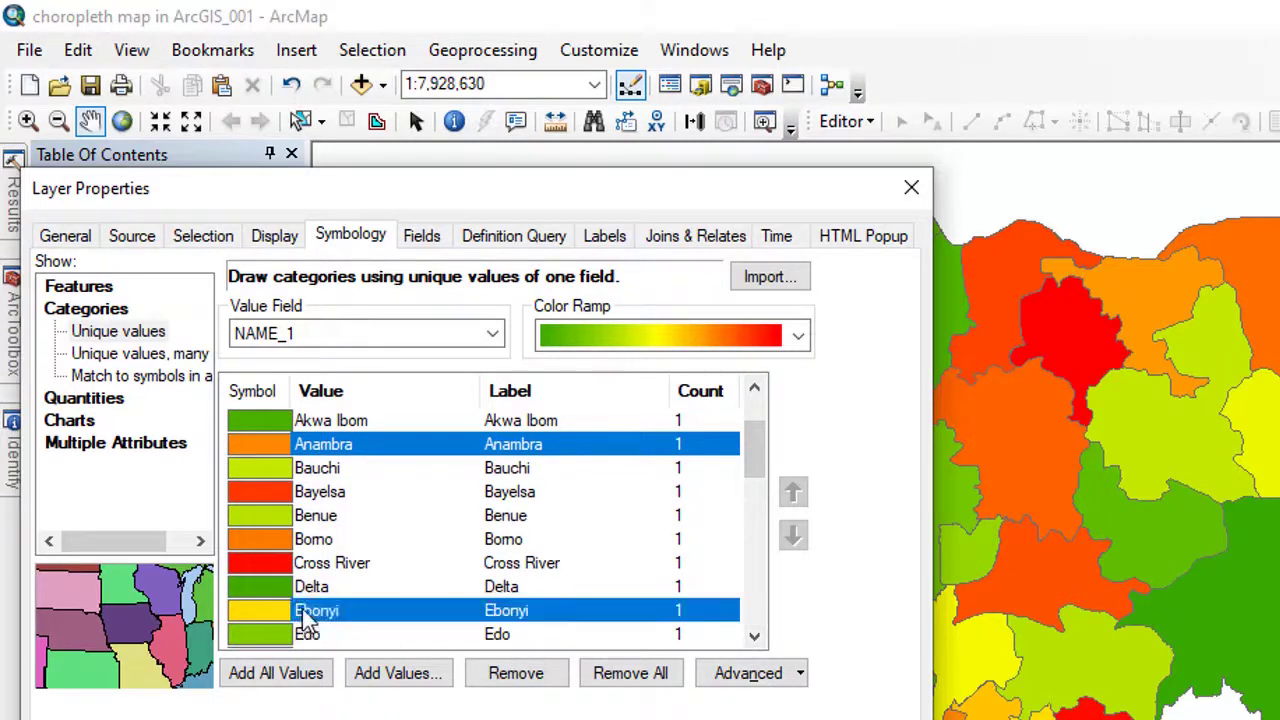
pyautogui.click(754, 637)
pyautogui.click(754, 637)
pyautogui.click(754, 637)
pyautogui.click(754, 637)
pyautogui.click(754, 637)
pyautogui.click(754, 637)
pyautogui.click(754, 637)
pyautogui.click(754, 637)
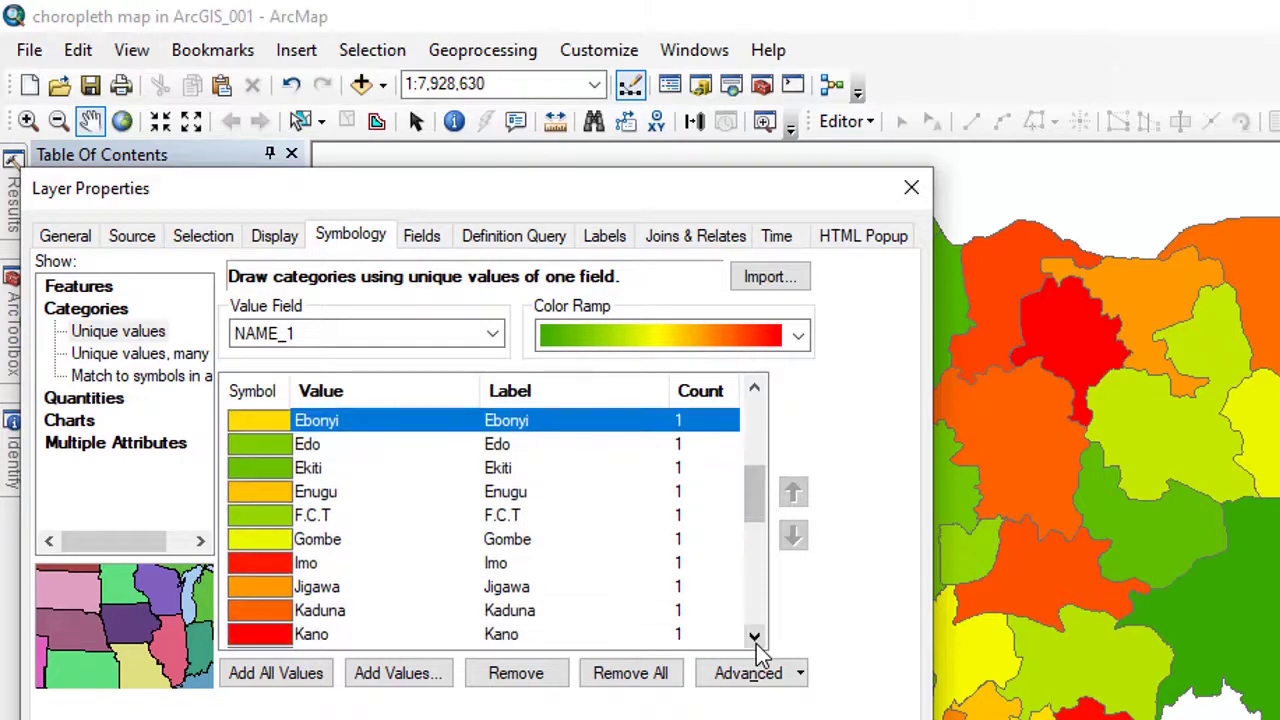
pyautogui.keyDown('ctrl'); pyautogui.click(305, 563); pyautogui.keyUp('ctrl')
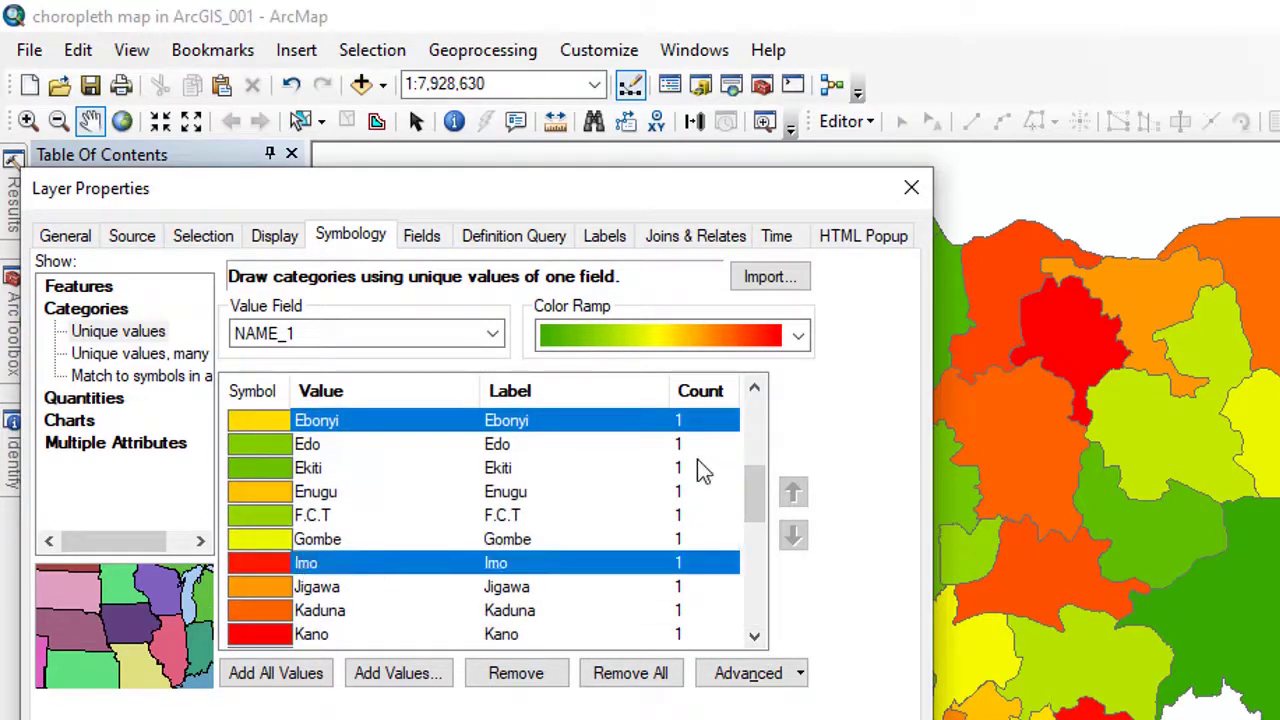
pyautogui.click(754, 389)
pyautogui.click(754, 389)
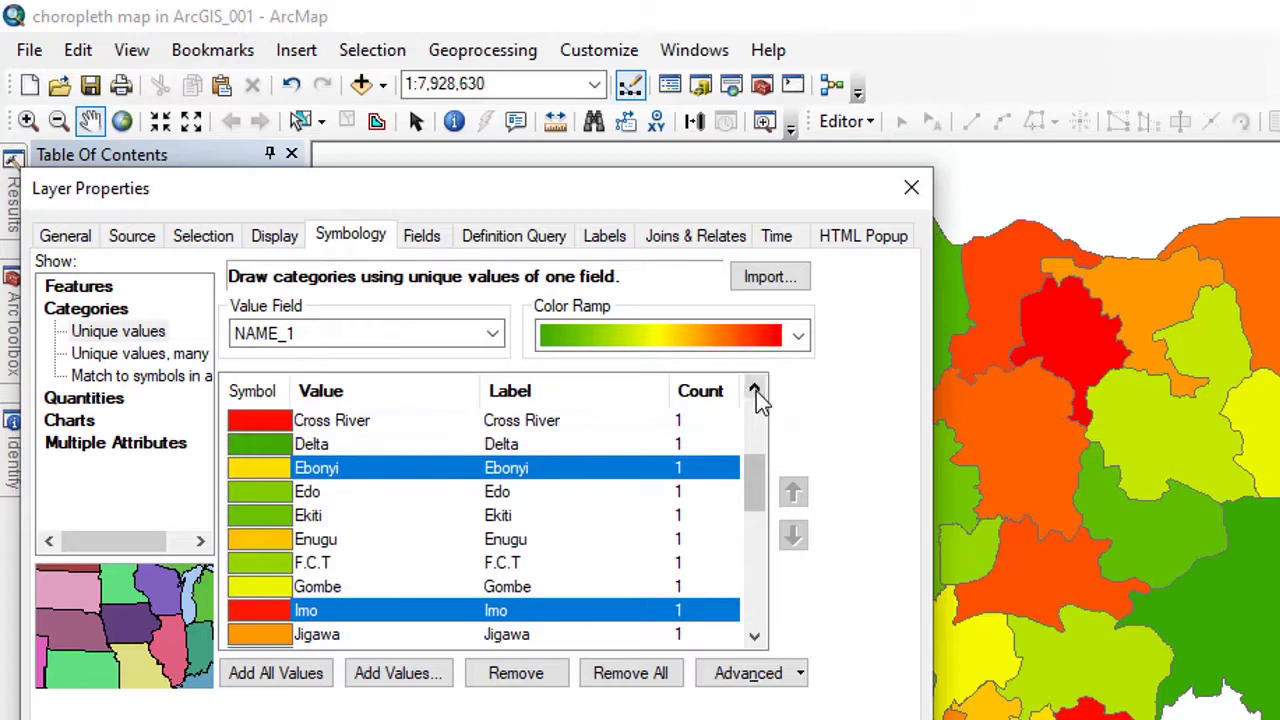
pyautogui.click(754, 389)
pyautogui.keyDown('ctrl'); pyautogui.click(323, 565); pyautogui.keyUp('ctrl')
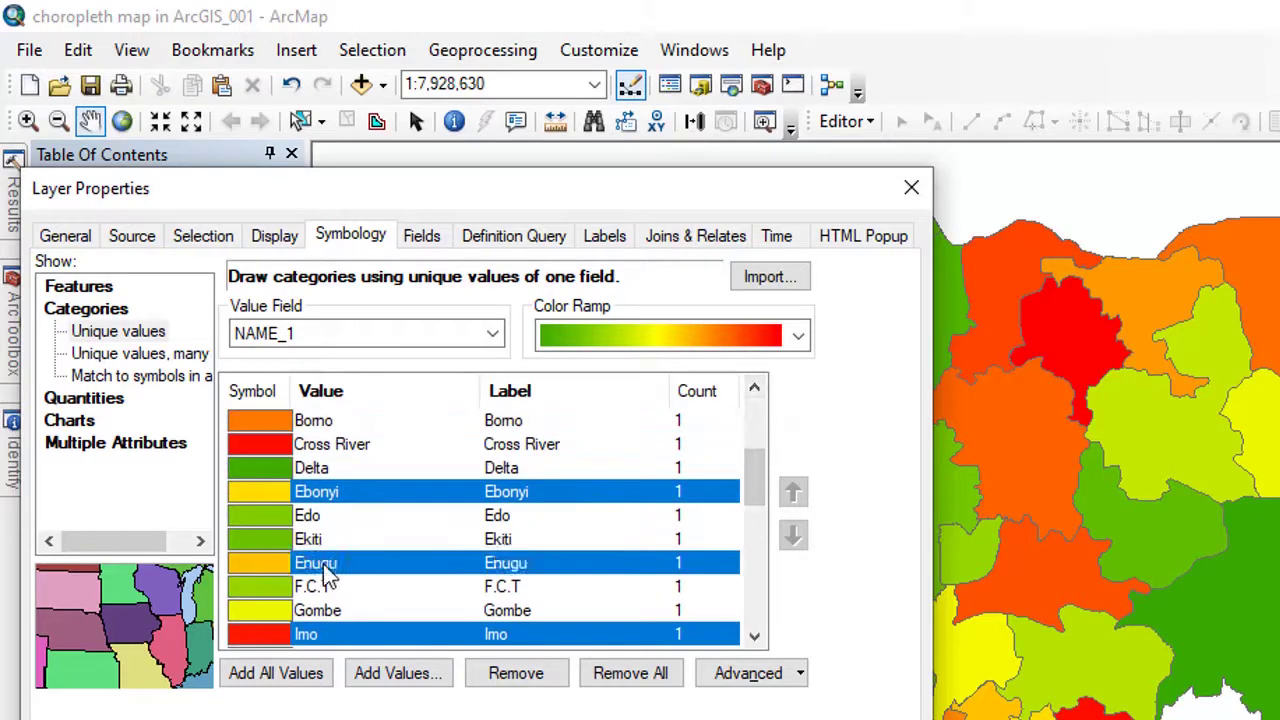
# Group the five selected states into one class labelled SE and apply it
pyautogui.rightClick(447, 493)
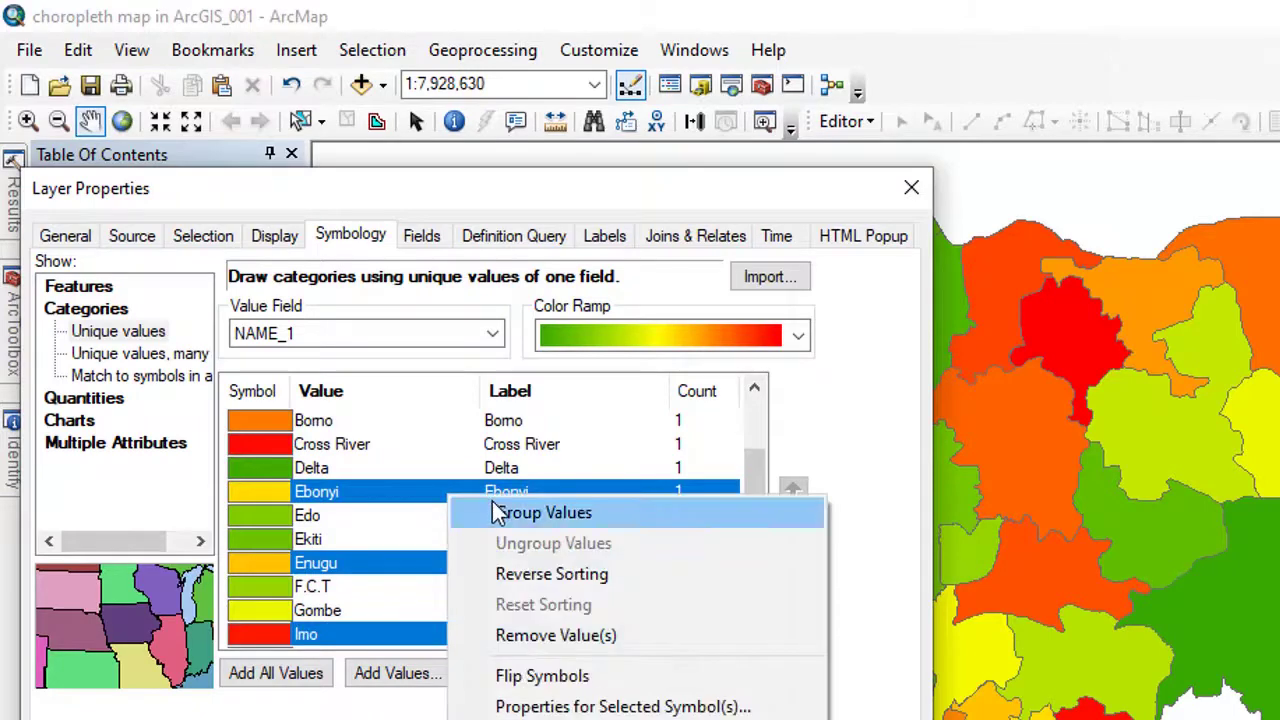
pyautogui.click(492, 512)
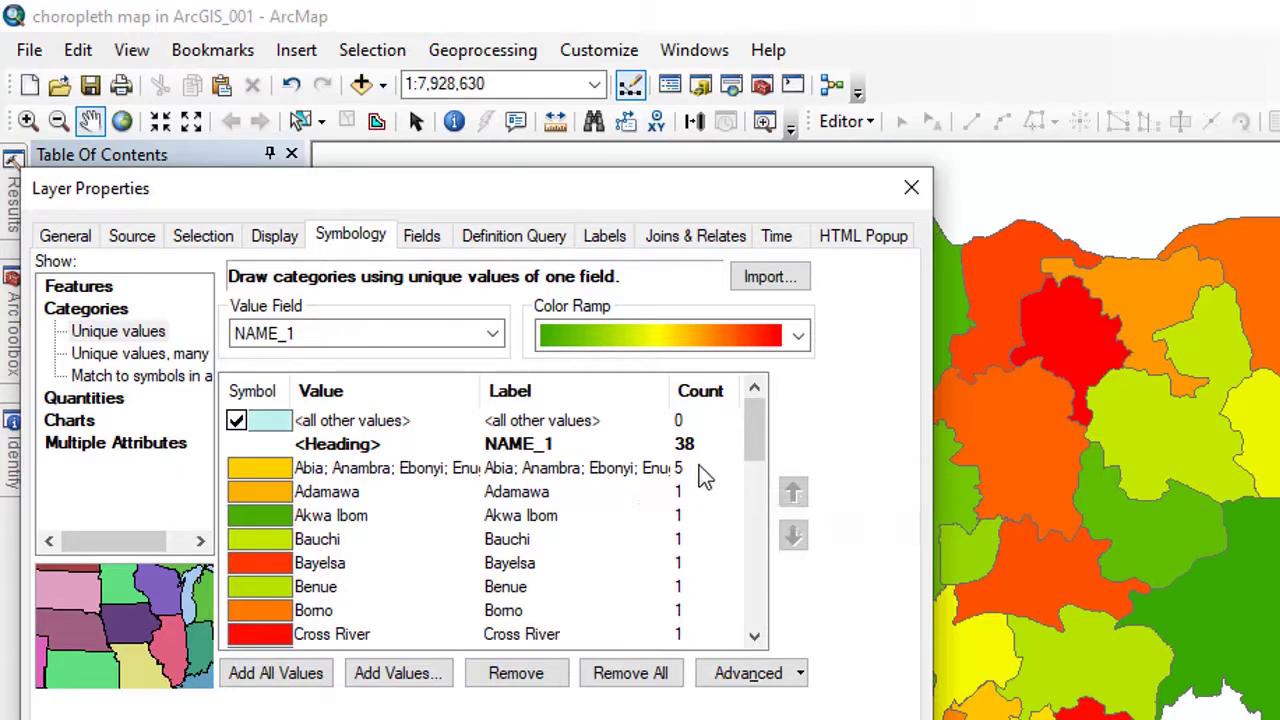
pyautogui.click(549, 470)
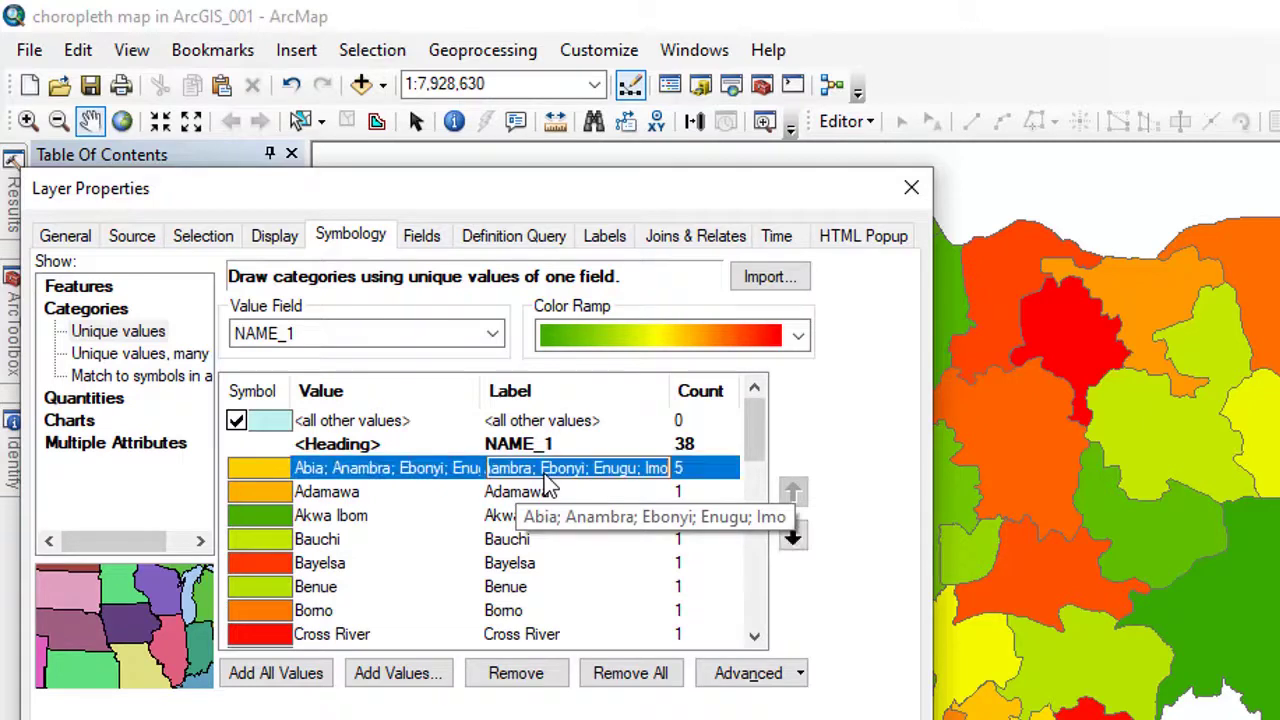
pyautogui.click(549, 470)
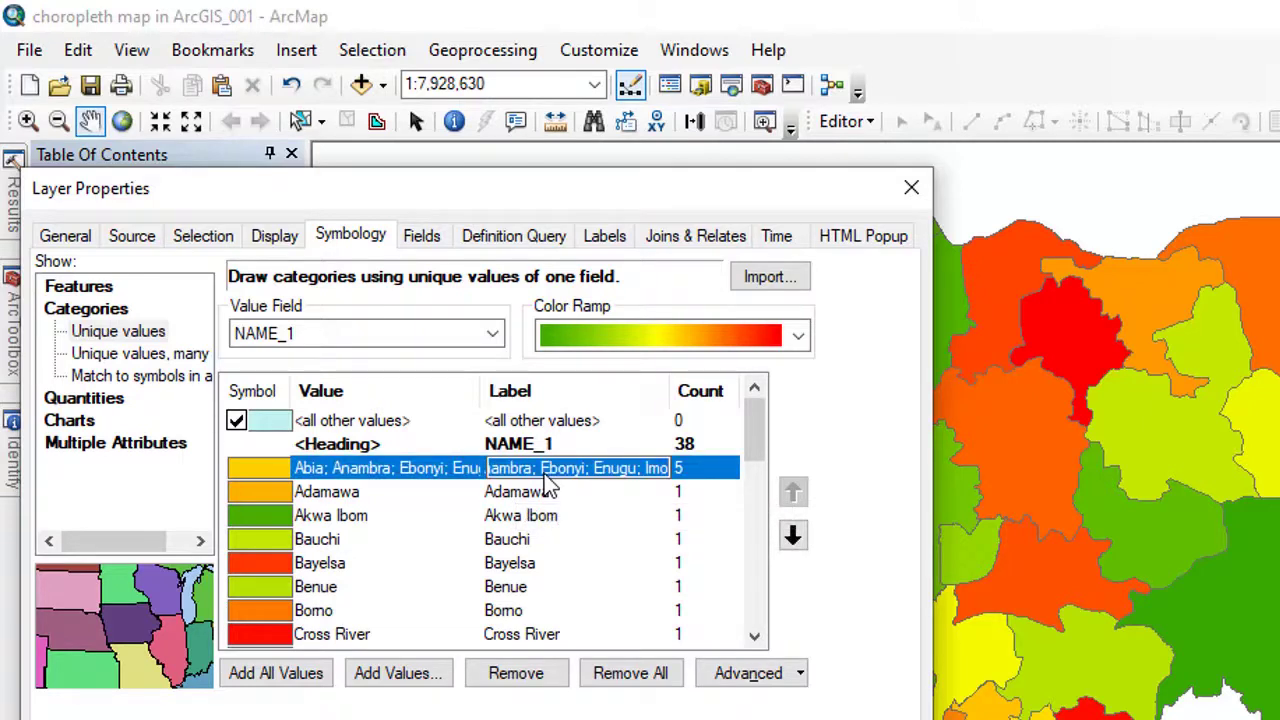
pyautogui.write('SE')
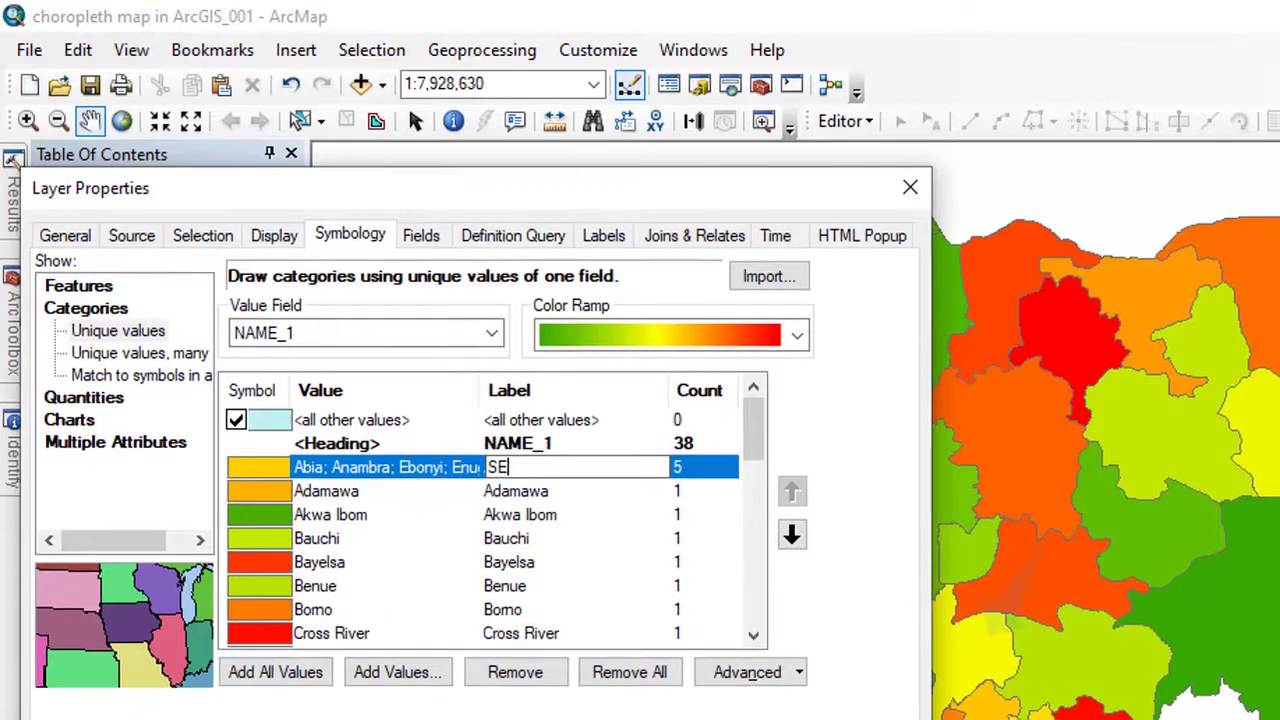
pyautogui.press('Return')
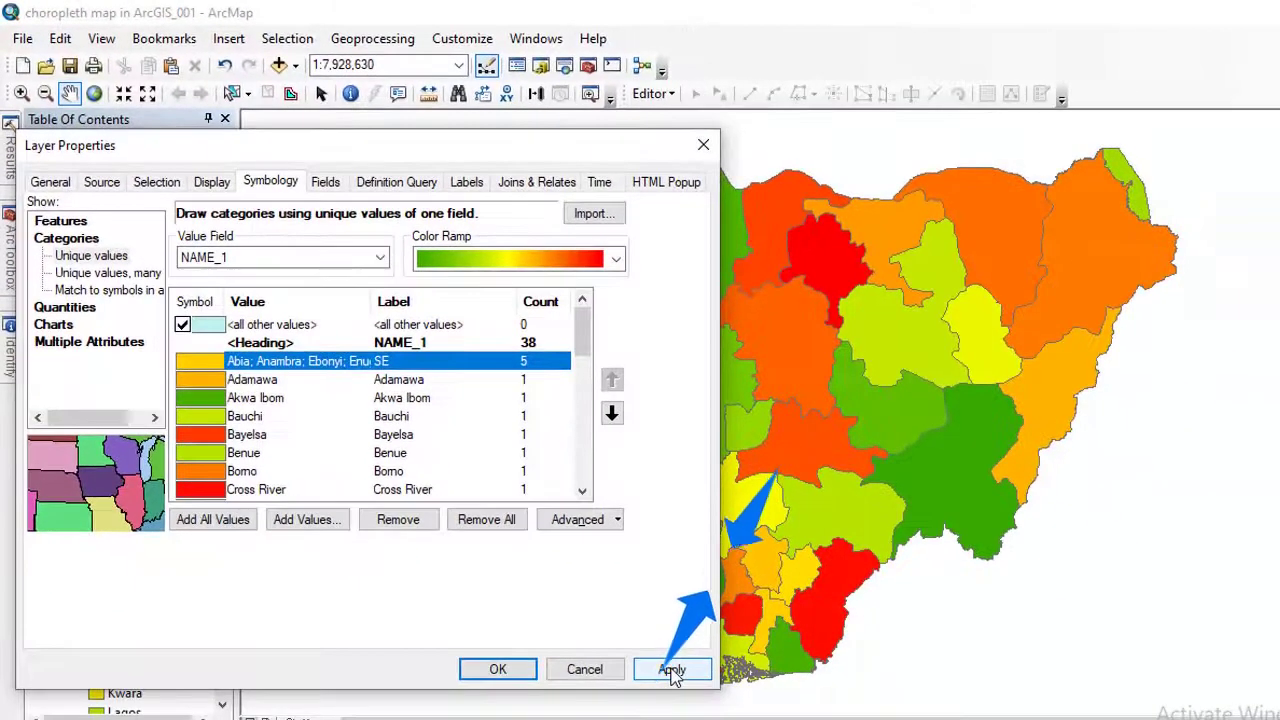
pyautogui.click(672, 670)
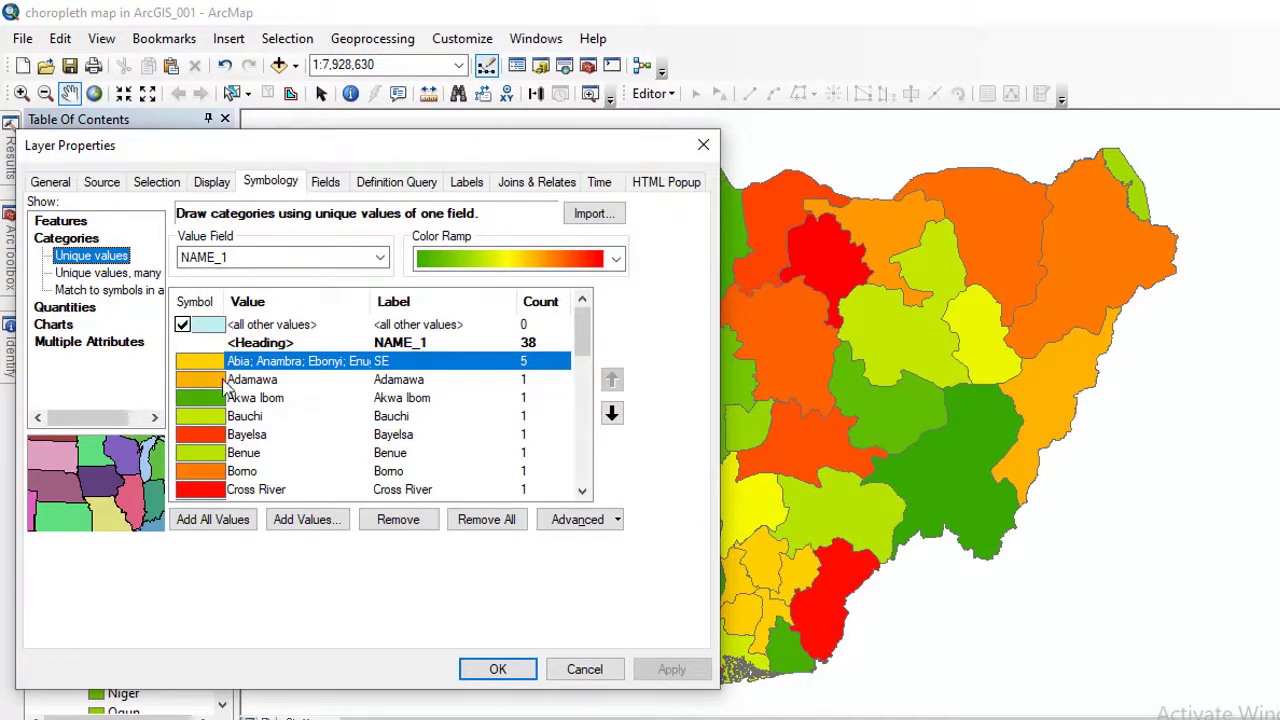
# Select Akwa Ibom, Bayelsa, Cross River, Delta, Edo and Rivers in the category list
pyautogui.keyDown('ctrl'); pyautogui.click(214, 398); pyautogui.keyUp('ctrl')
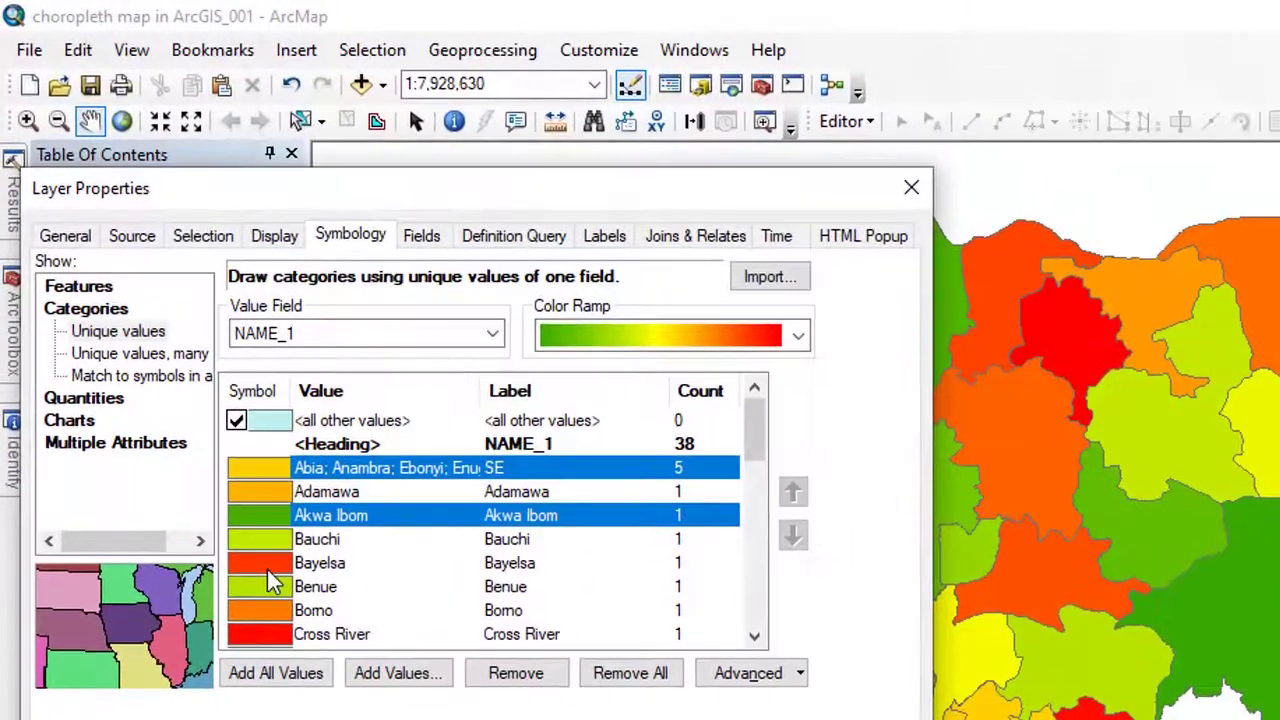
pyautogui.keyDown('ctrl'); pyautogui.click(270, 565); pyautogui.keyUp('ctrl')
pyautogui.keyDown('ctrl'); pyautogui.click(274, 636); pyautogui.keyUp('ctrl')
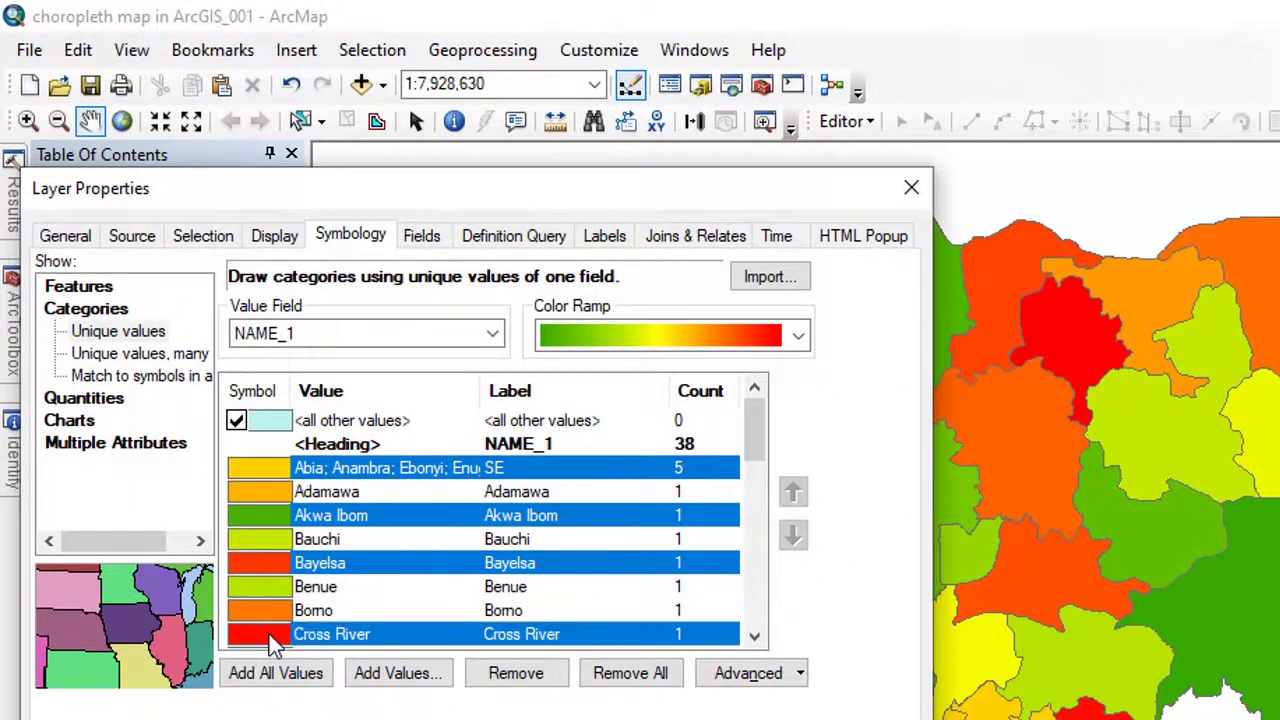
pyautogui.click(755, 641)
pyautogui.click(755, 641)
pyautogui.click(755, 641)
pyautogui.click(755, 641)
pyautogui.click(755, 641)
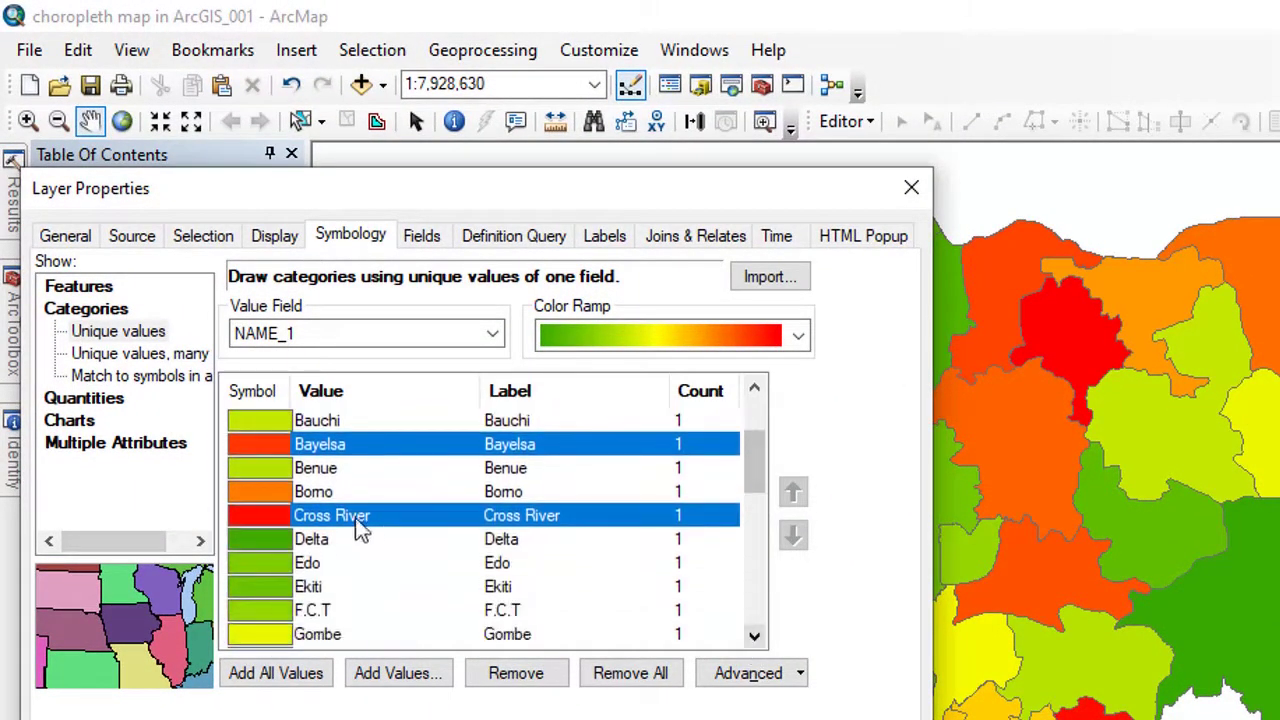
pyautogui.keyDown('ctrl'); pyautogui.click(311, 545); pyautogui.keyUp('ctrl')
pyautogui.keyDown('ctrl'); pyautogui.click(300, 565); pyautogui.keyUp('ctrl')
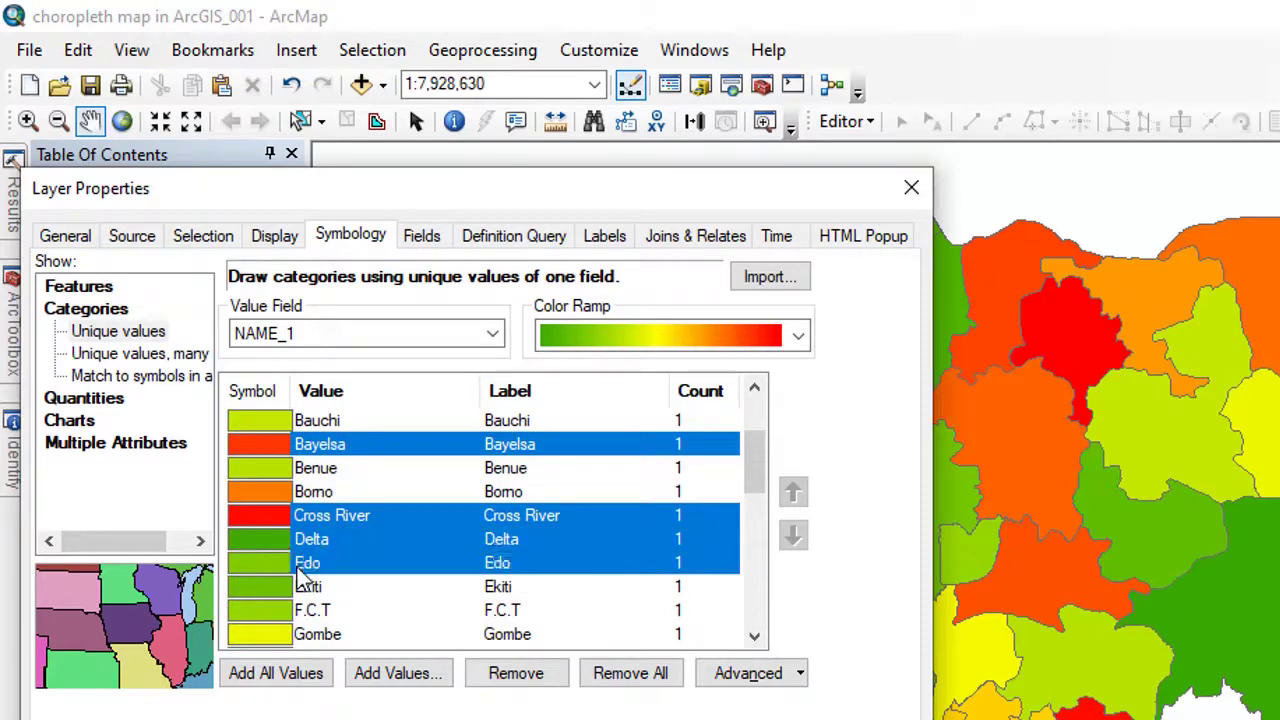
pyautogui.click(755, 641)
pyautogui.moveTo(755, 641); pyautogui.dragTo(755, 641)
pyautogui.click(755, 641)
pyautogui.click(755, 641)
pyautogui.click(755, 641)
pyautogui.click(755, 641)
pyautogui.click(755, 641)
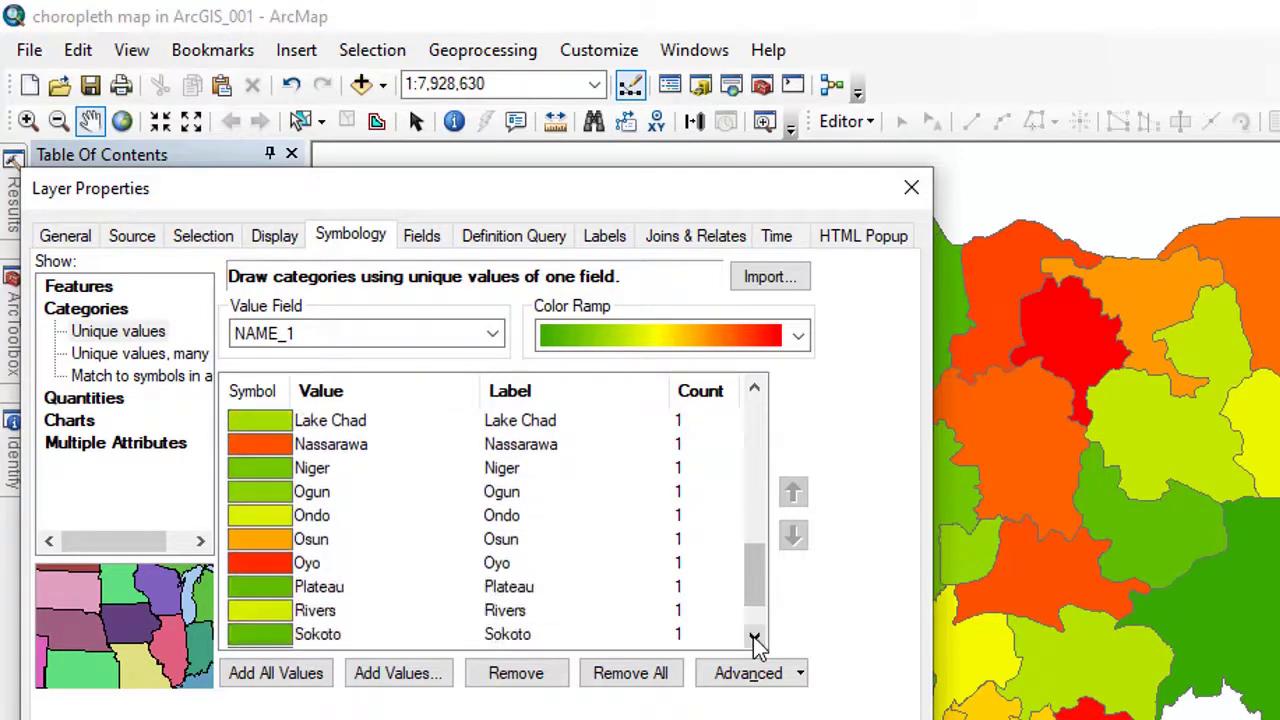
pyautogui.click(259, 605)
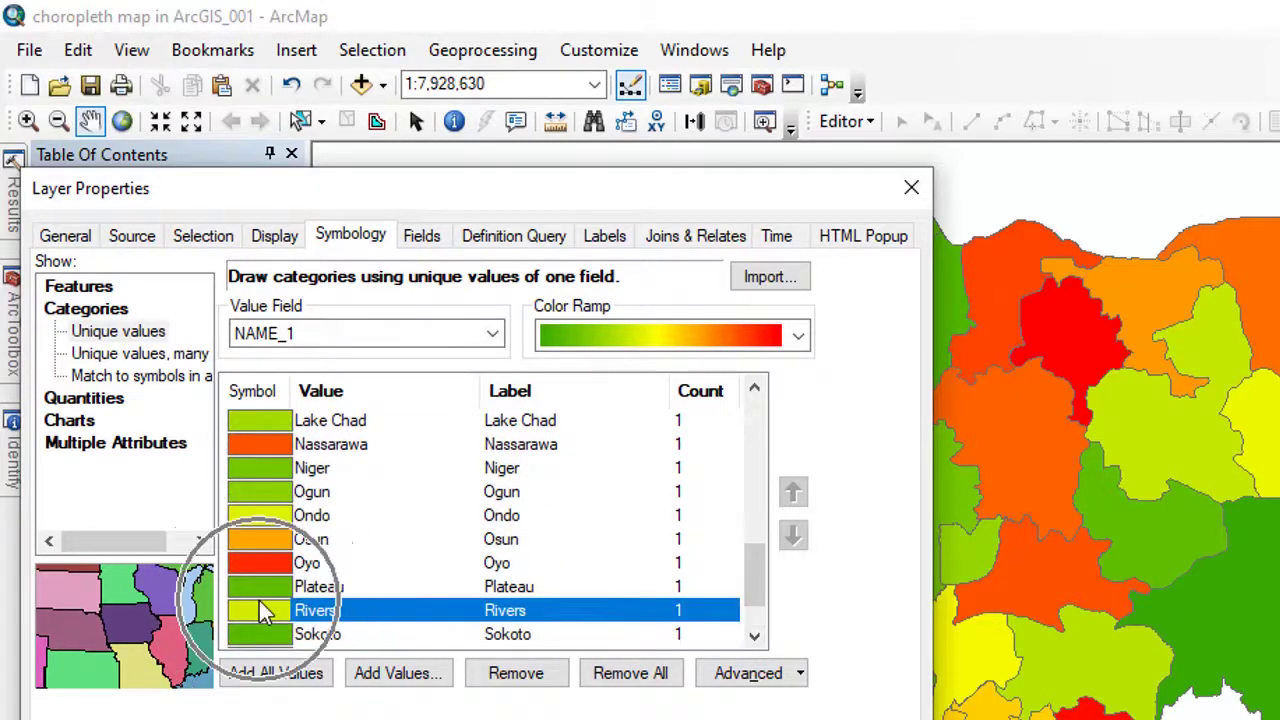
# Merge them into the grouped class, relabel it ss, and apply to the map
pyautogui.rightClick(260, 605)
pyautogui.click(294, 618)
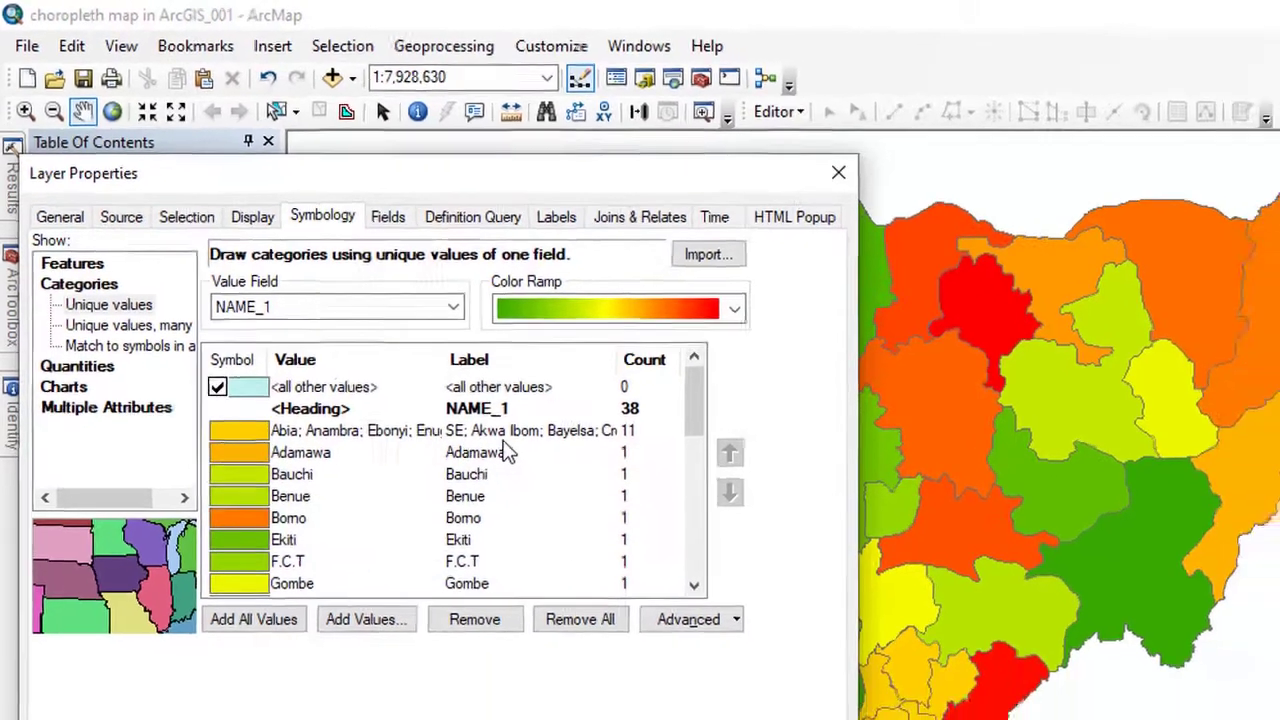
pyautogui.click(545, 468)
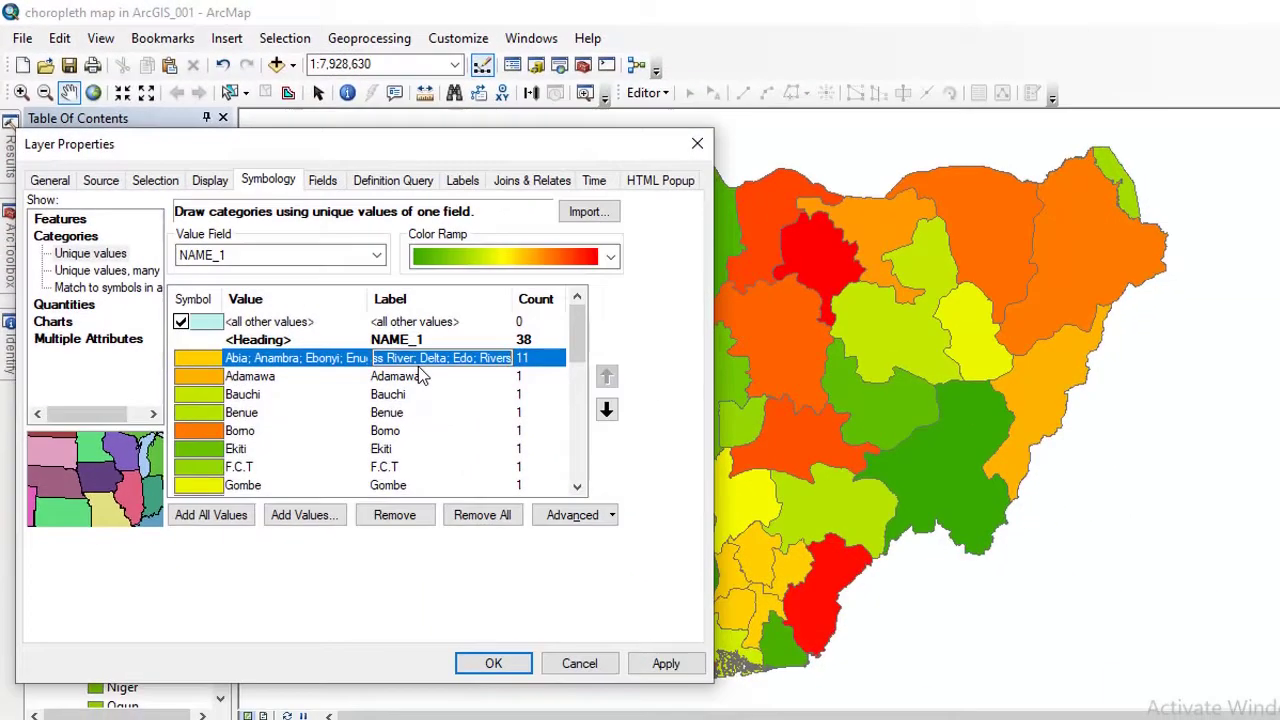
pyautogui.write('ss')
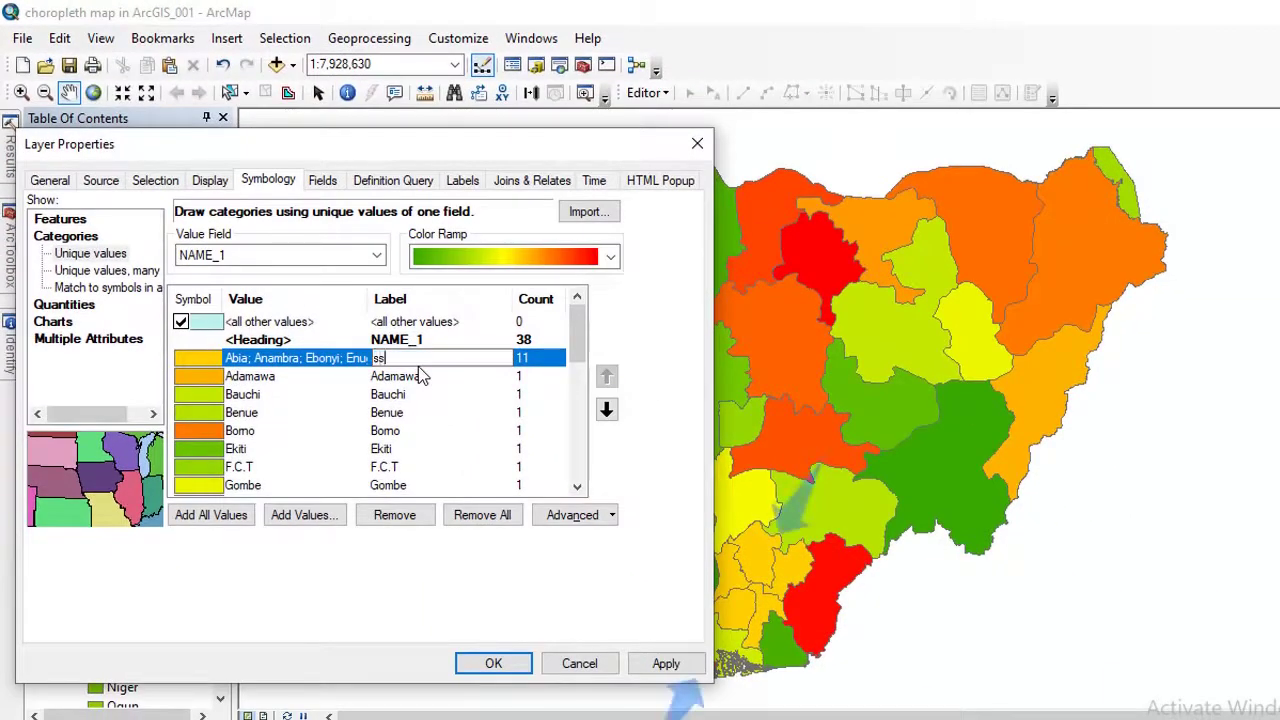
pyautogui.press('BackSpace')
pyautogui.press('BackSpace')
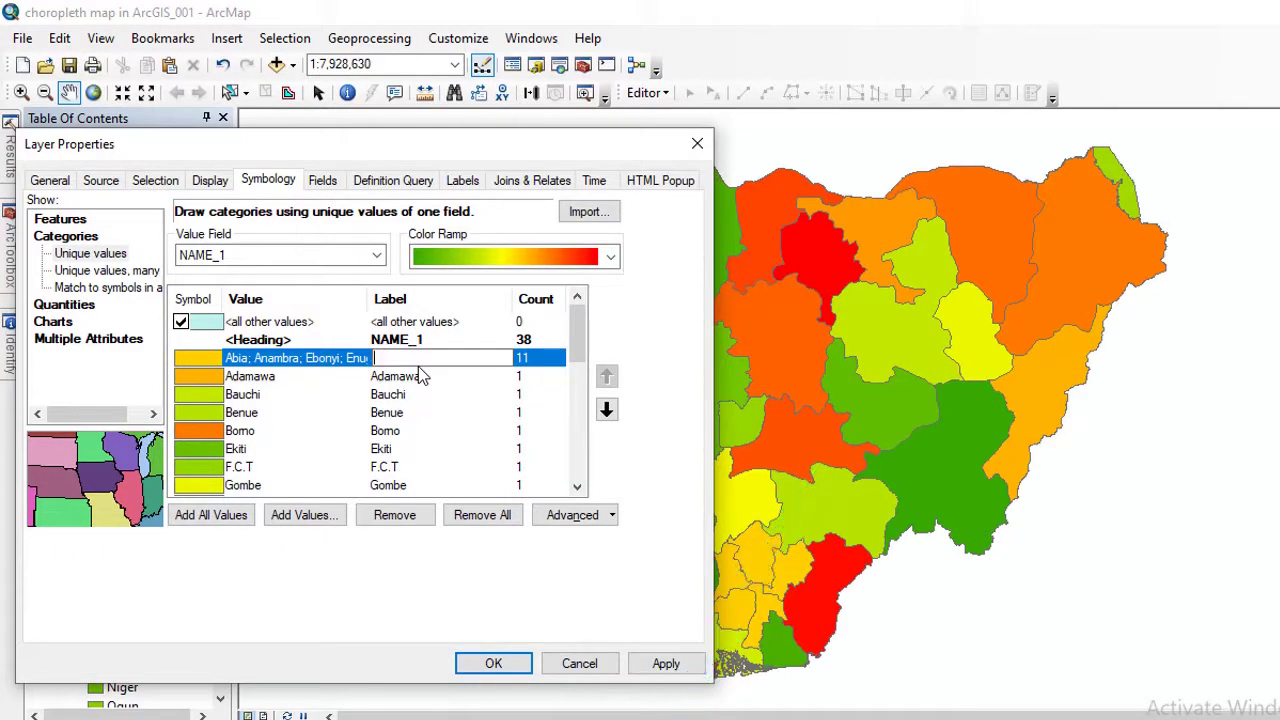
pyautogui.write('ss')
pyautogui.click(665, 664)
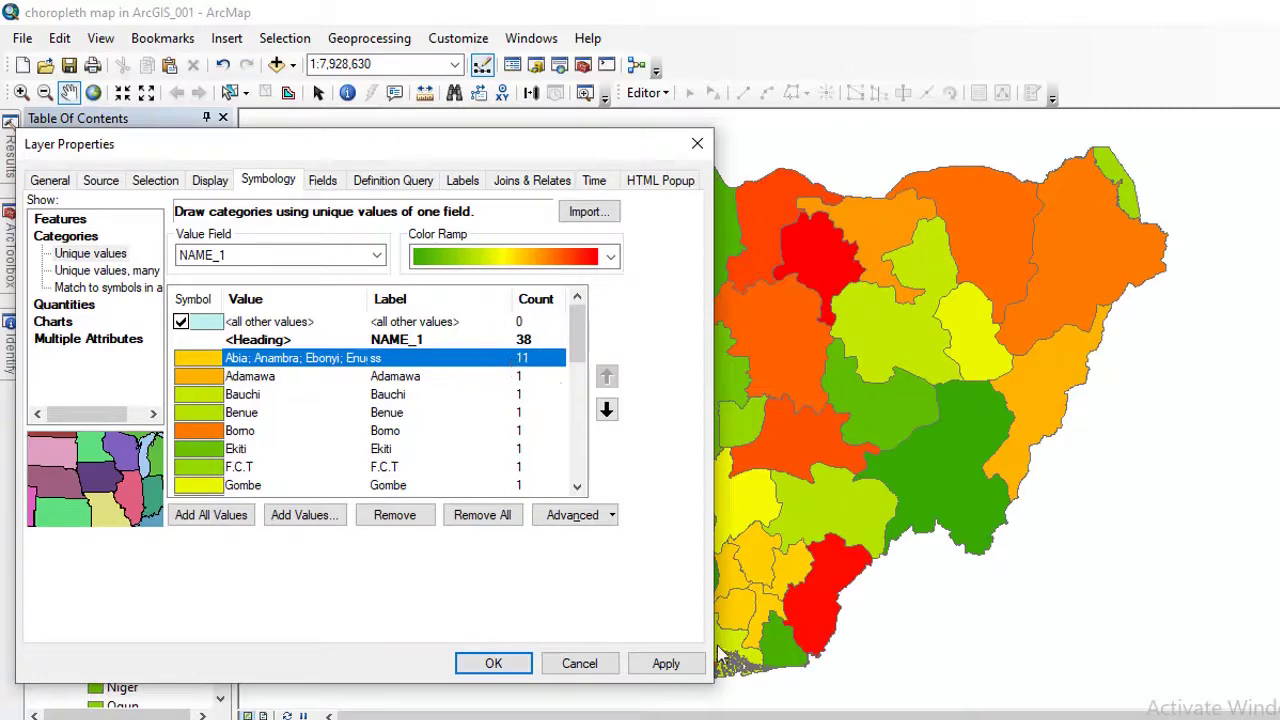
pyautogui.click(686, 669)
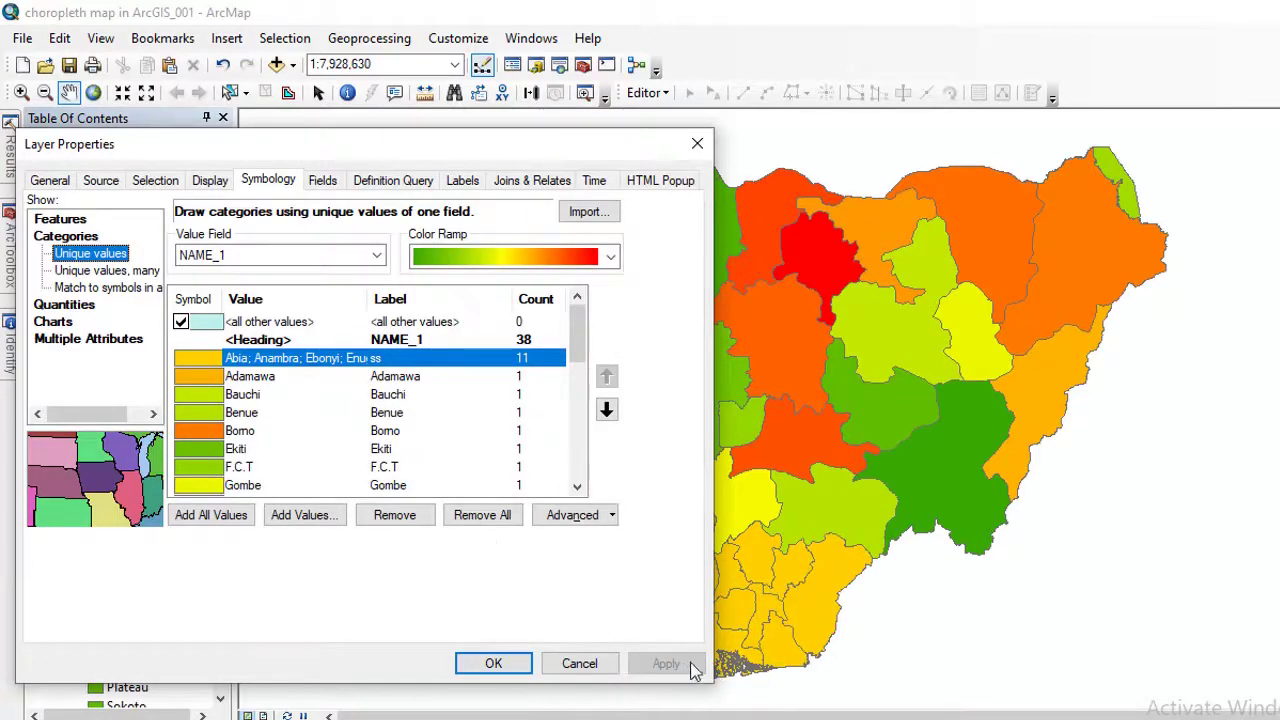
# Remove all classes, re-add every NAME_1 value individually, apply and close with OK
pyautogui.click(394, 343)
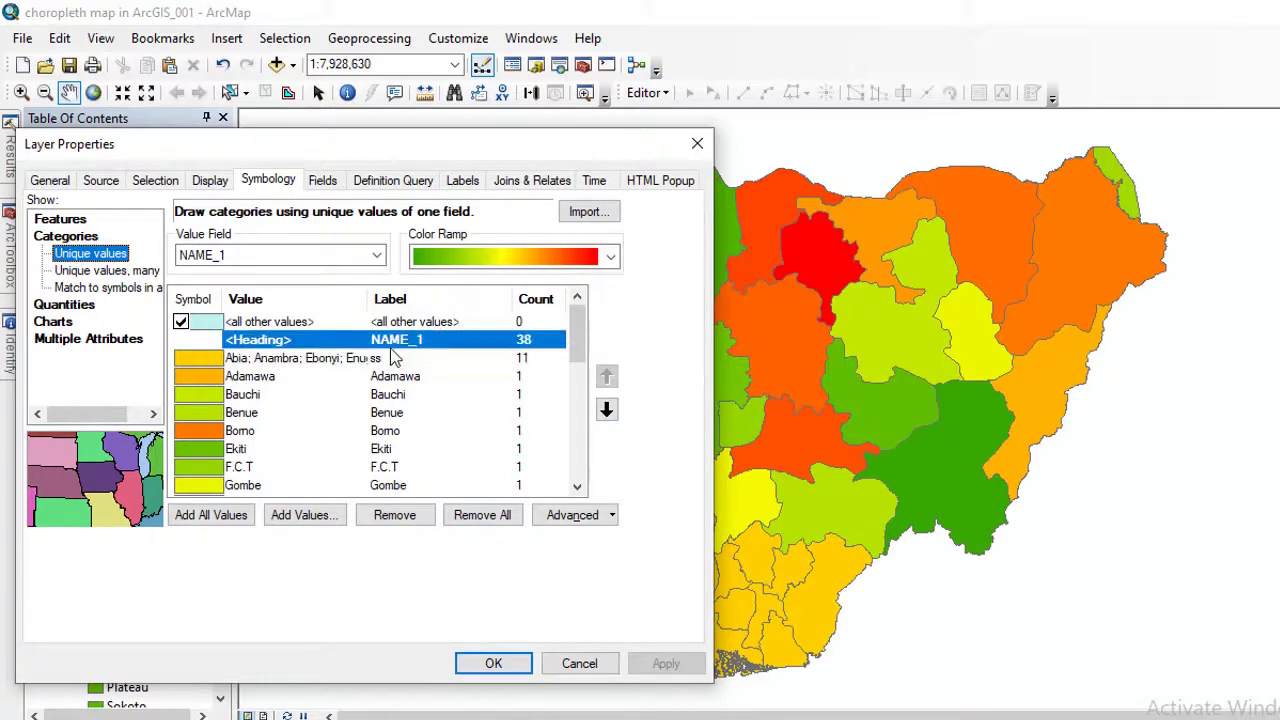
pyautogui.rightClick(394, 343)
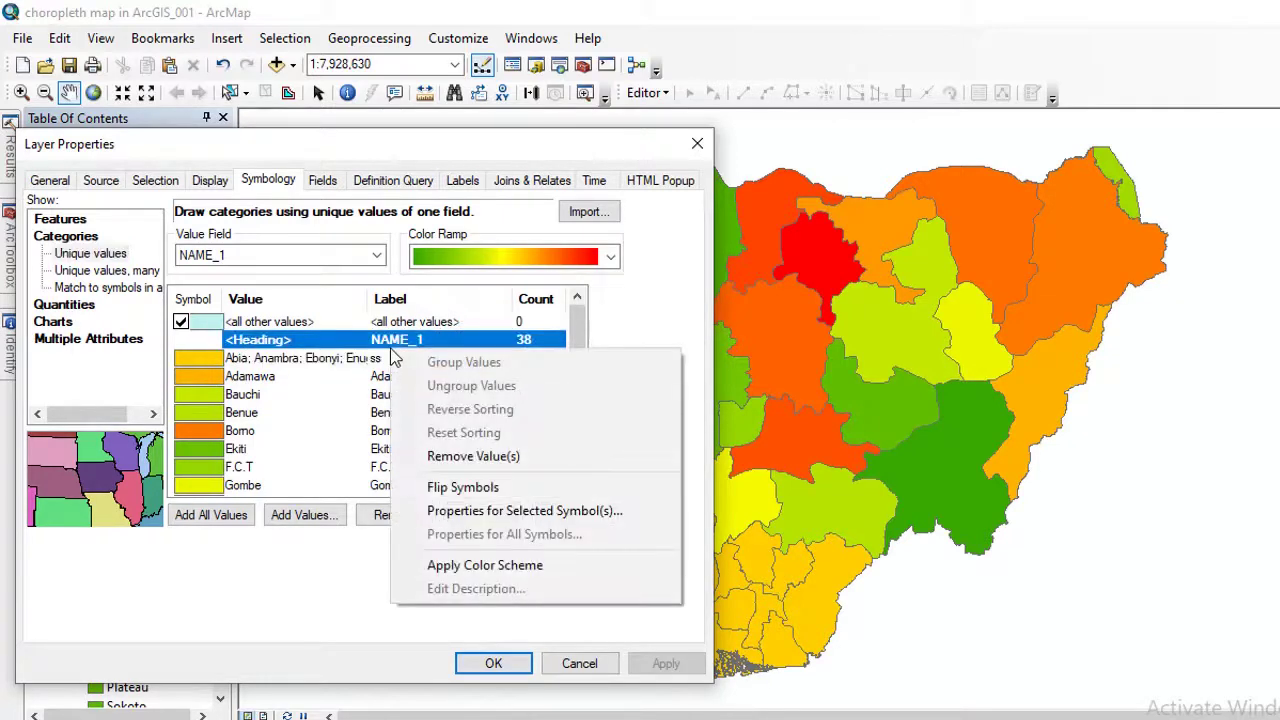
pyautogui.click(470, 462)
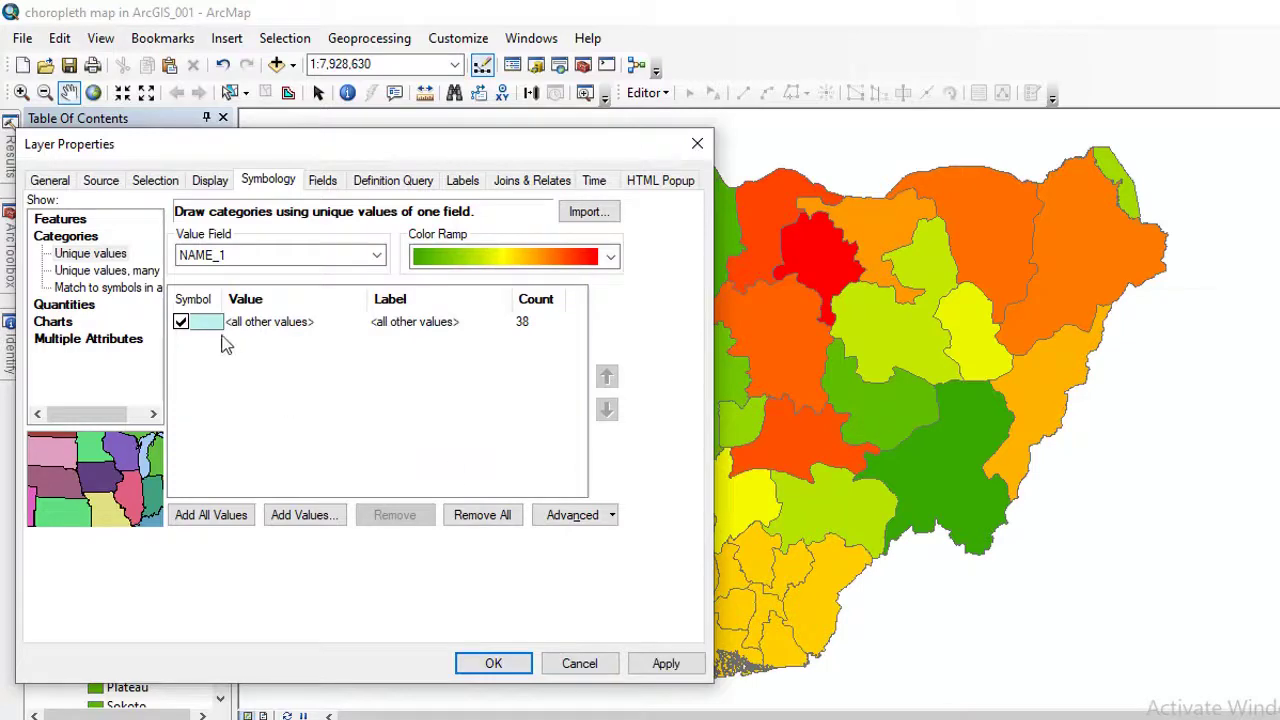
pyautogui.click(231, 513)
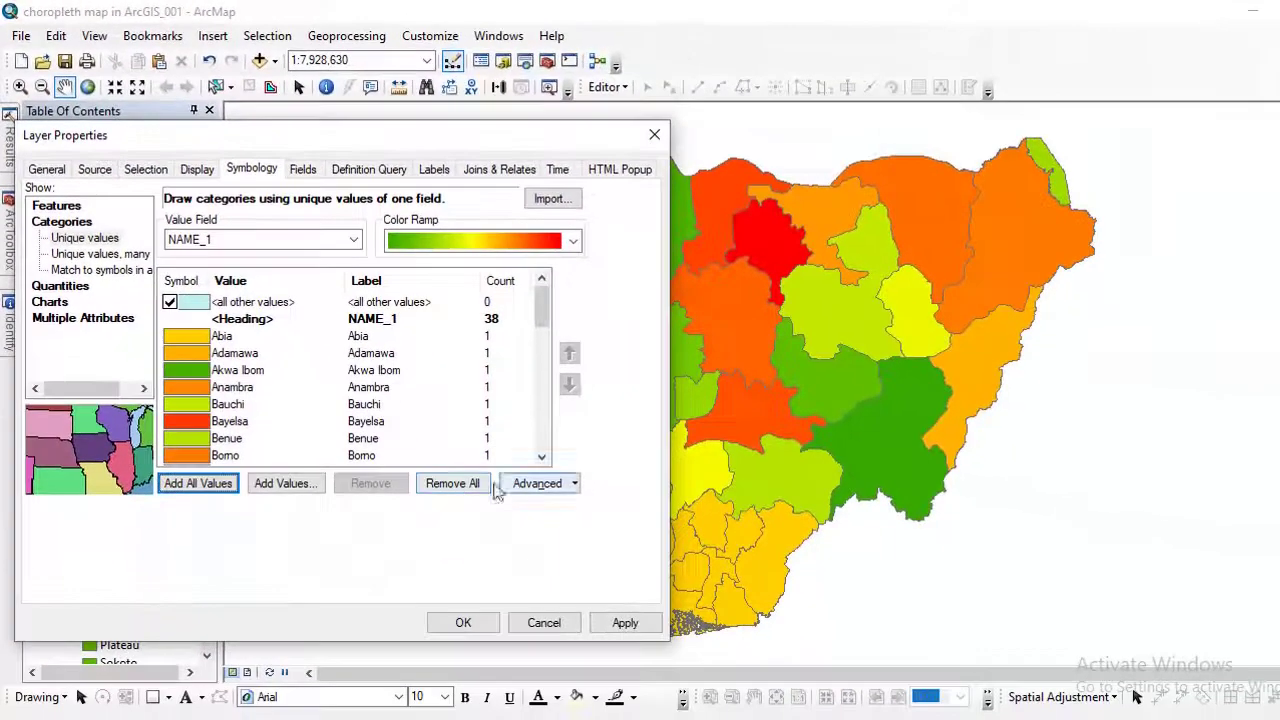
pyautogui.click(622, 623)
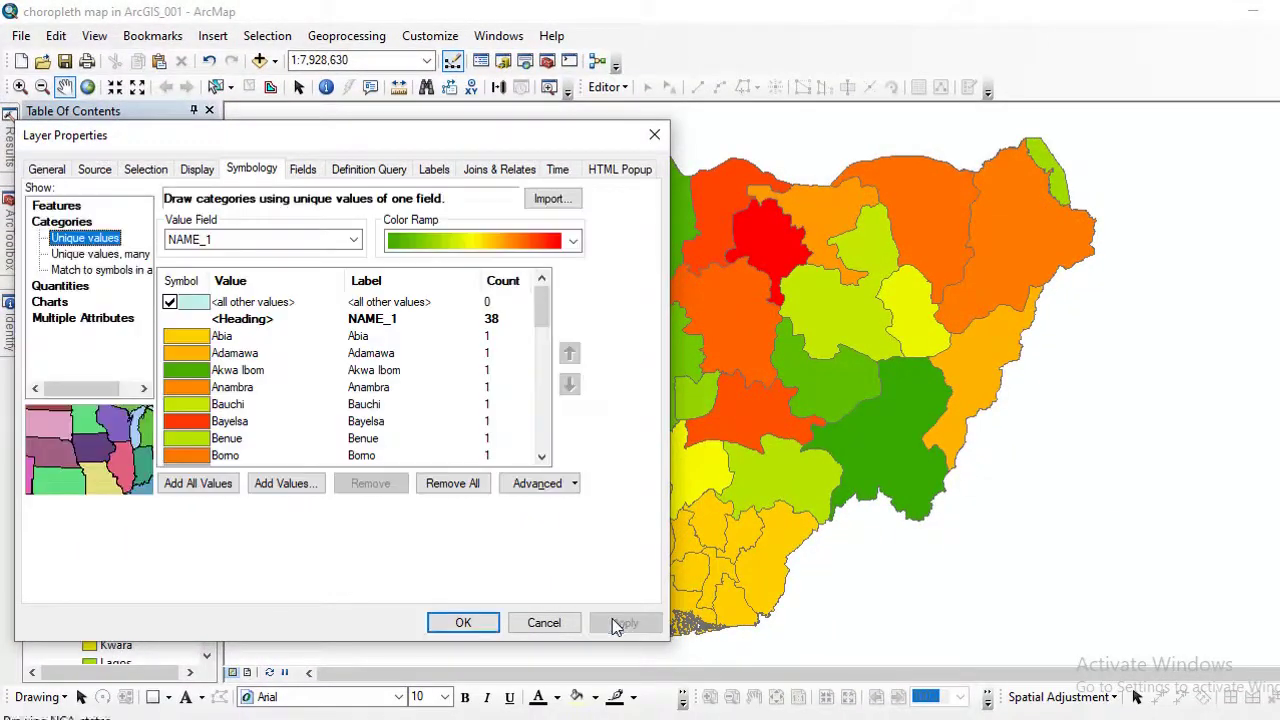
pyautogui.click(489, 623)
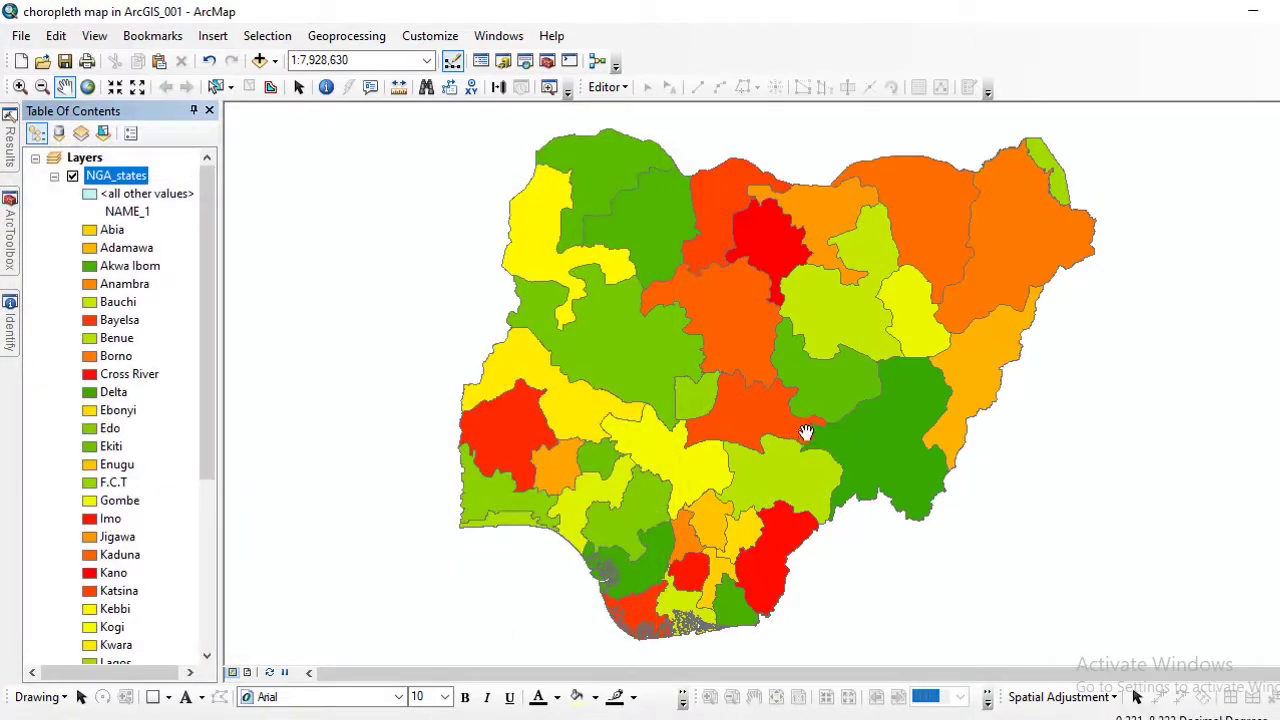